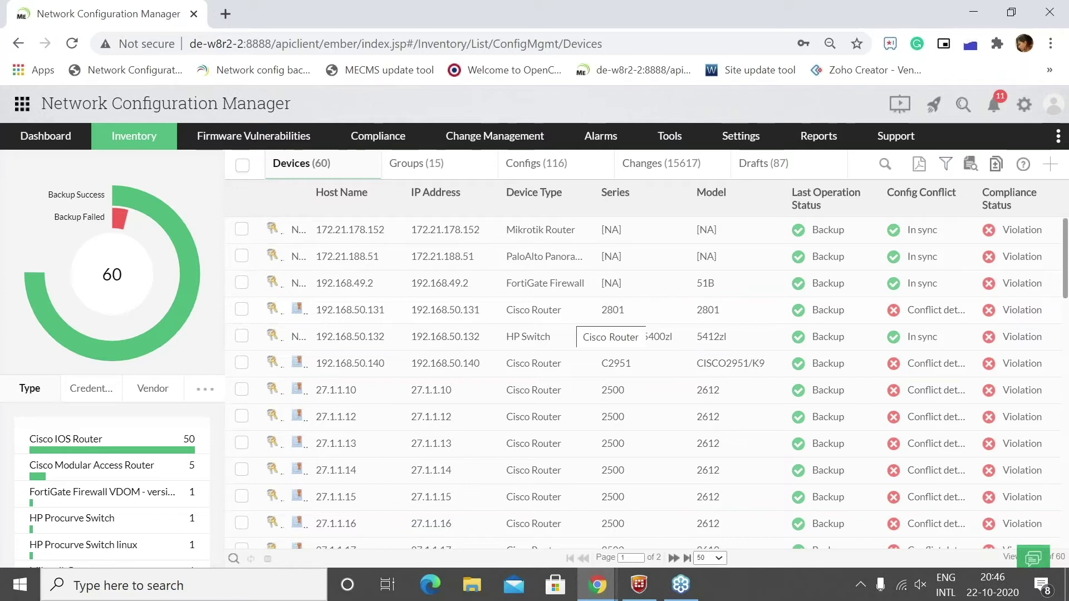
- Open the Network Discovery page in the discovery settings
mouse_move(736, 146)
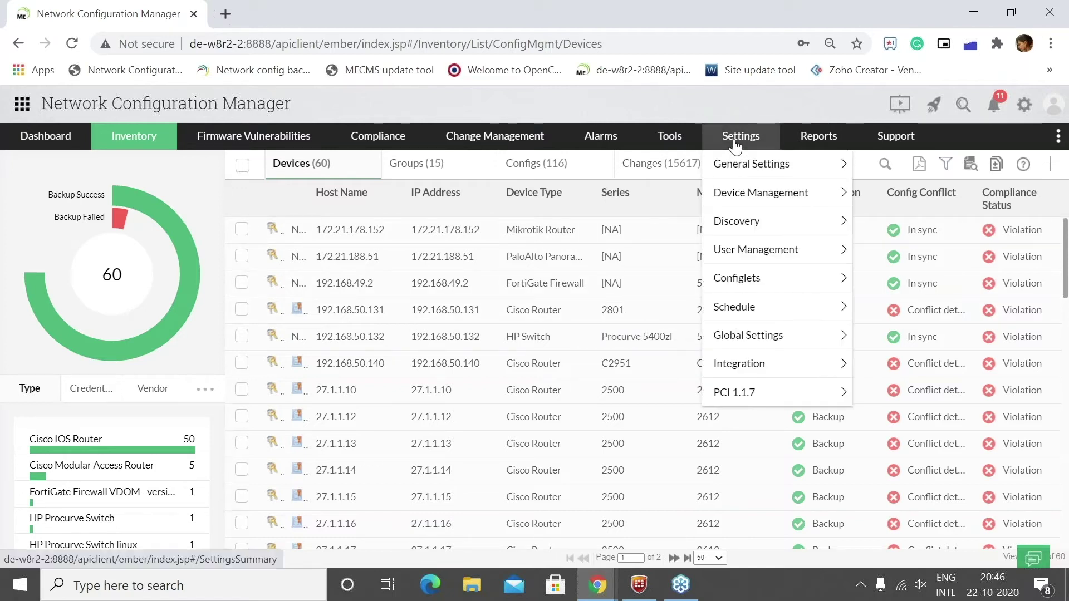
mouse_move(734, 224)
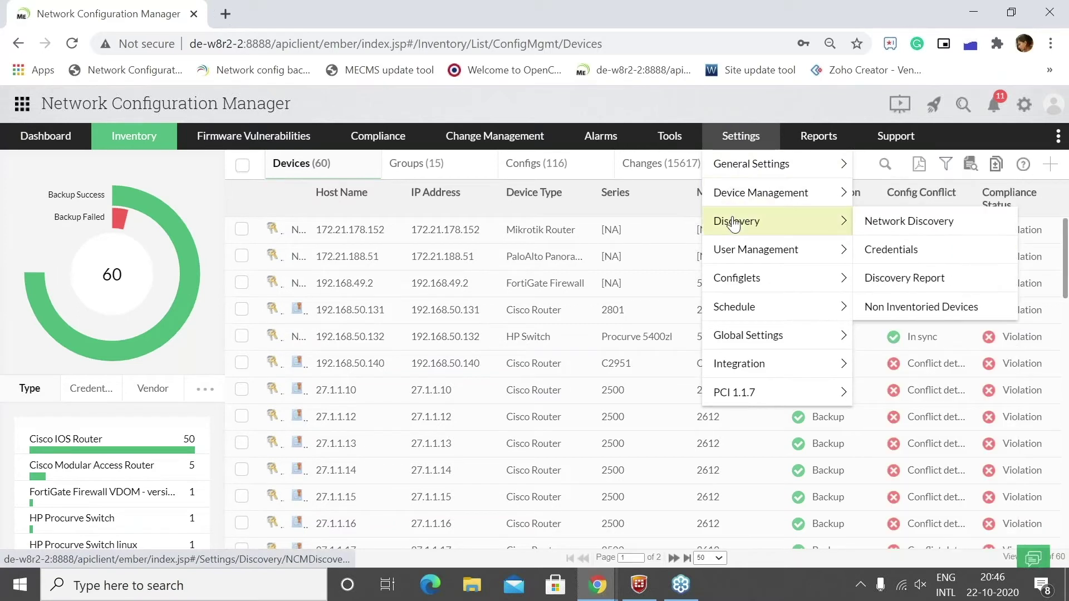
left_click(902, 223)
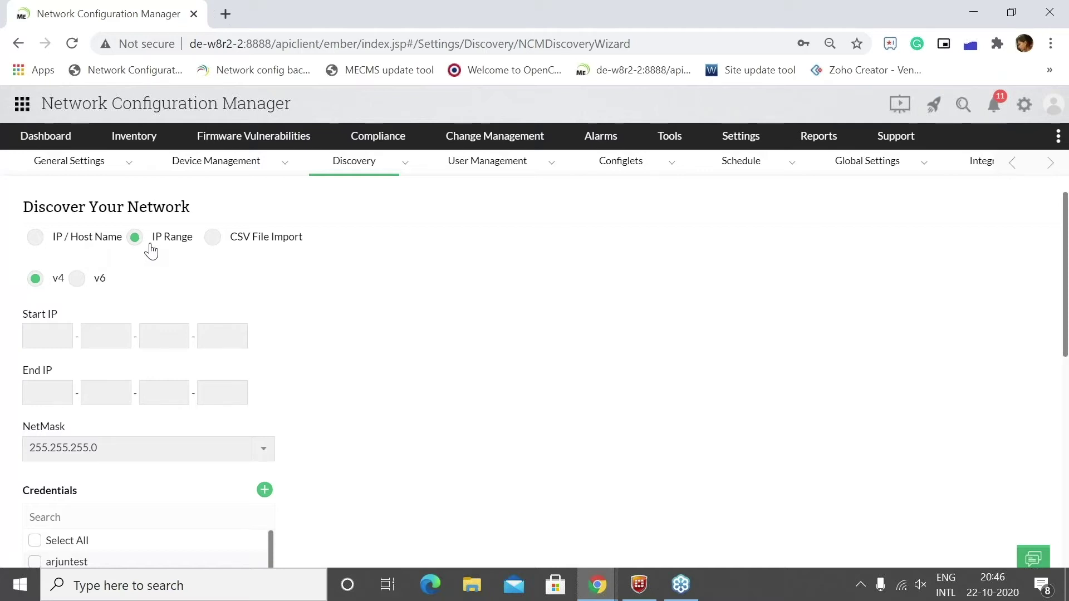
- Review the input fields offered by the IP / Host Name, IP Range and CSV File Import discovery methods
left_click(81, 246)
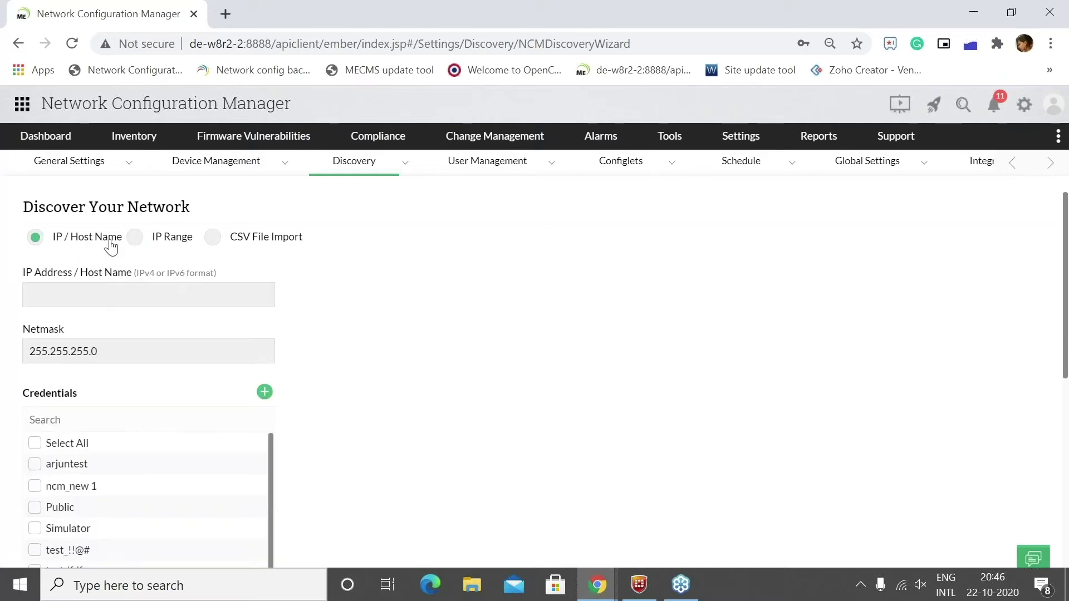
left_click(148, 245)
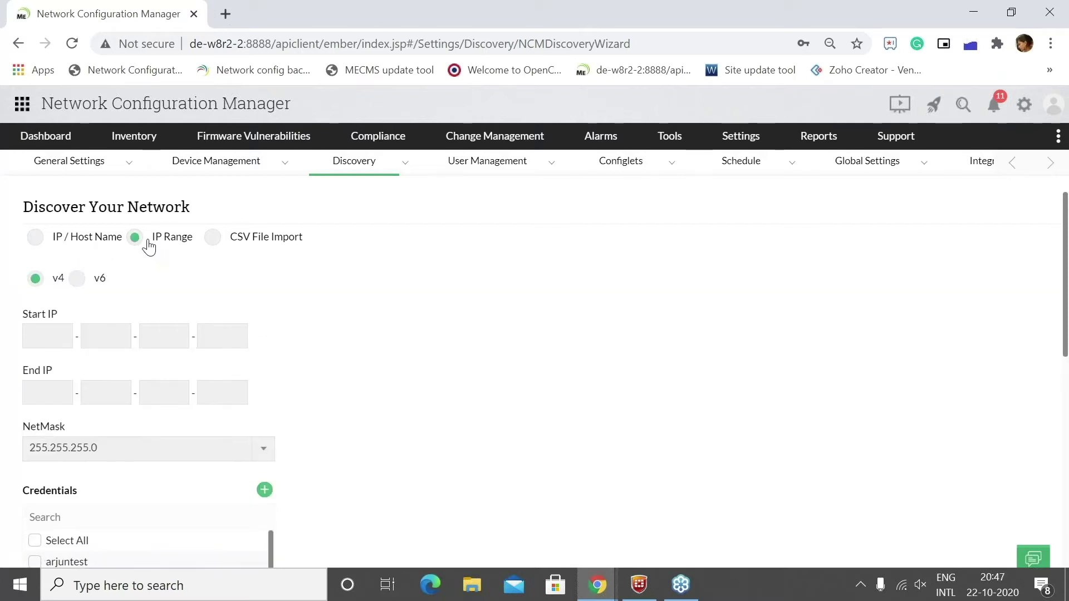
left_click(280, 243)
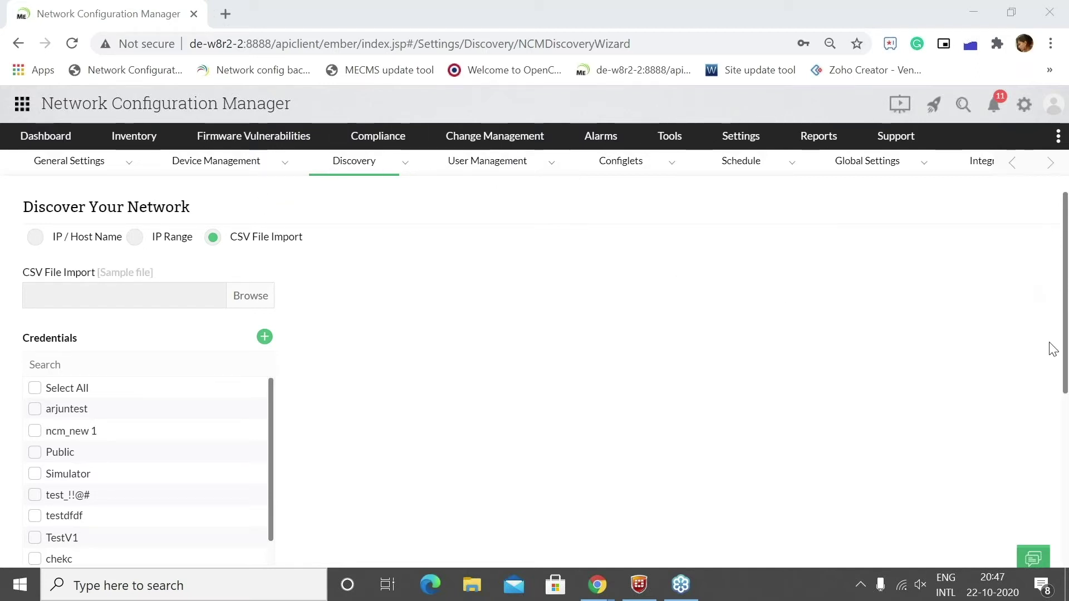
- Select the Public credential for the network discovery
scroll(182, 418, "down", 1)
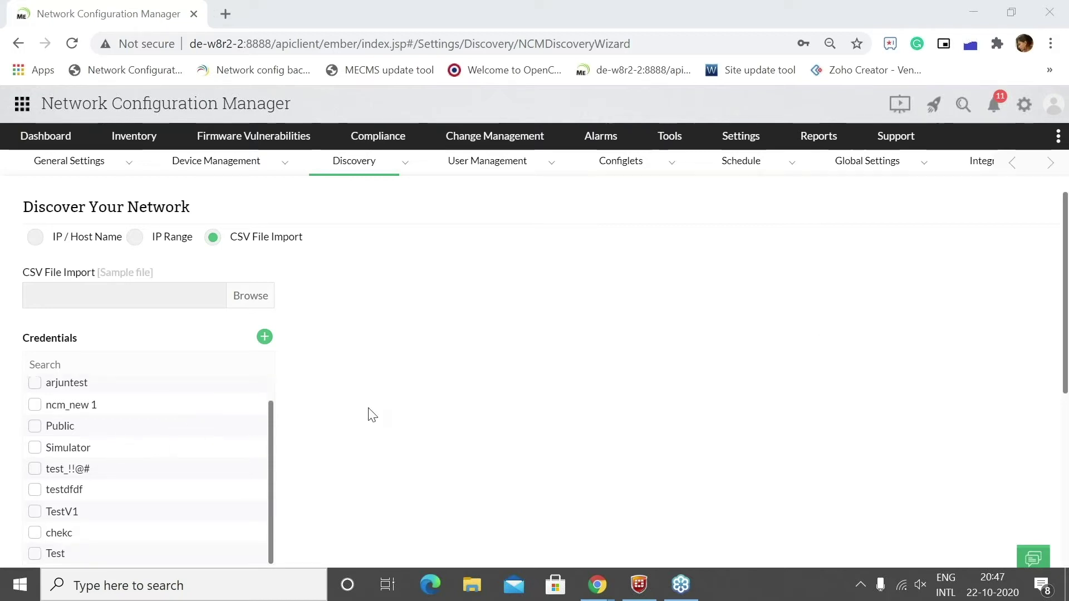
left_click(34, 426)
scroll(501, 401, "down", 5)
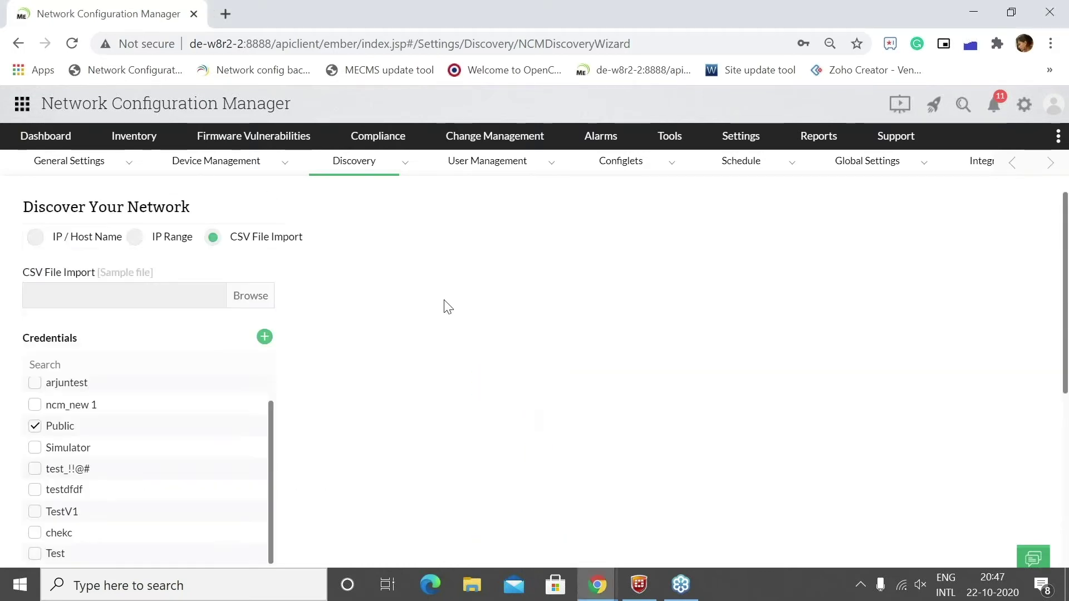
- Set discovery to an IPv4 IP Range with start IP 192.168.50.131 and end IP 192.168.50.138
left_click(136, 239)
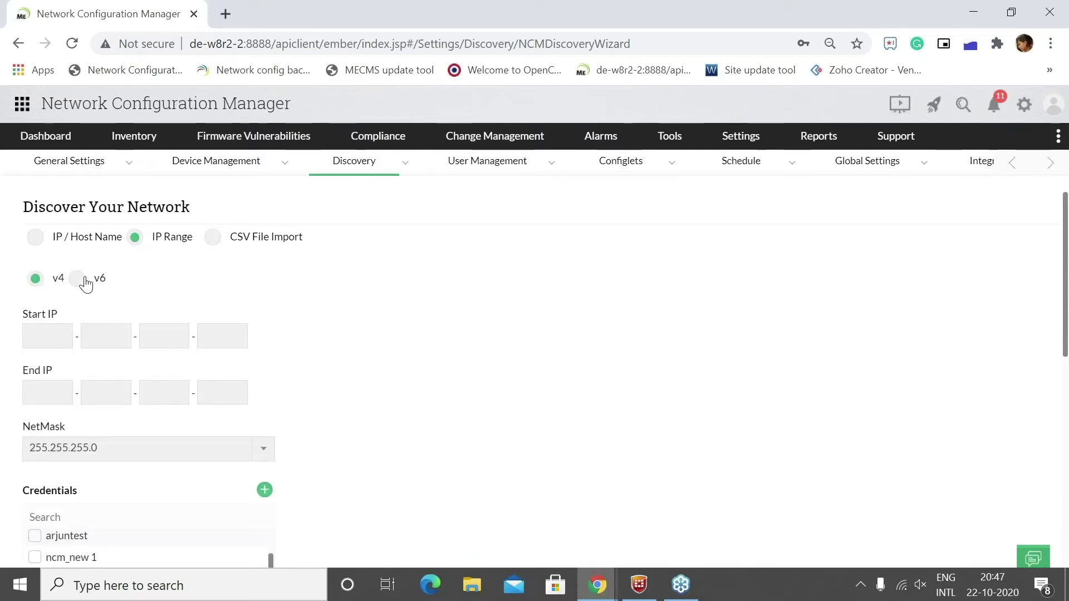
left_click(52, 341)
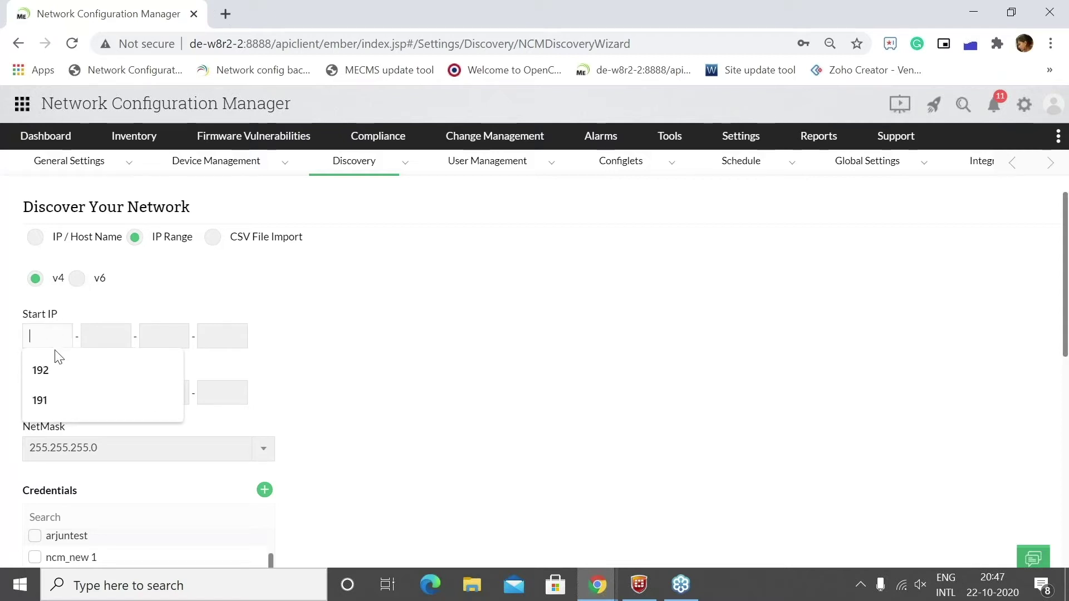
left_click(57, 368)
left_click(106, 339)
left_click(103, 369)
left_click(144, 339)
left_click(167, 369)
left_click(201, 338)
left_click(229, 367)
left_click(222, 392)
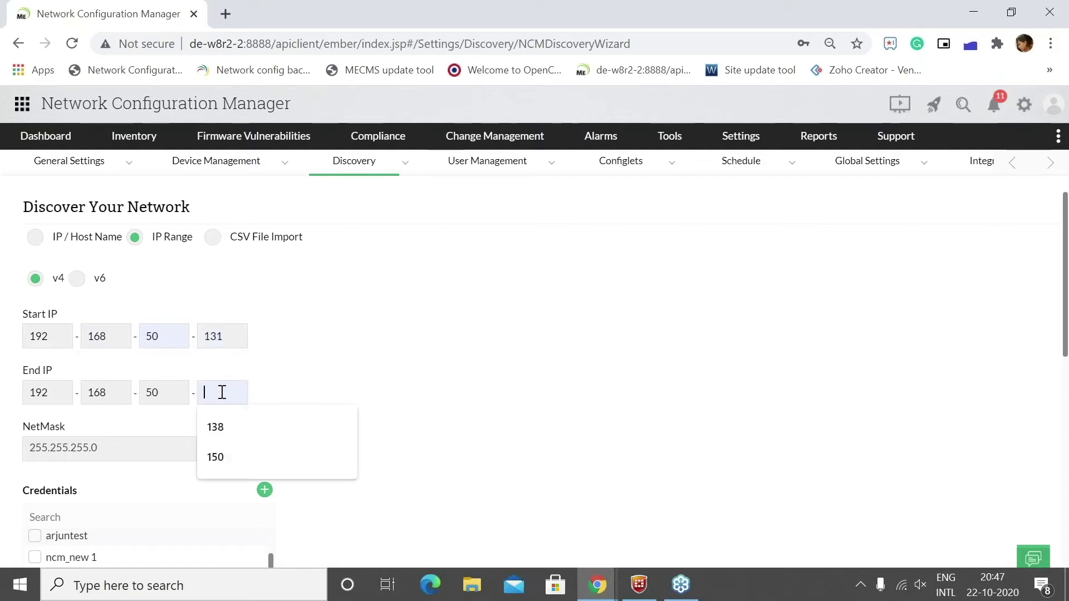
left_click(226, 421)
- Start the device discovery for the configured IP range
scroll(531, 328, "down", 3)
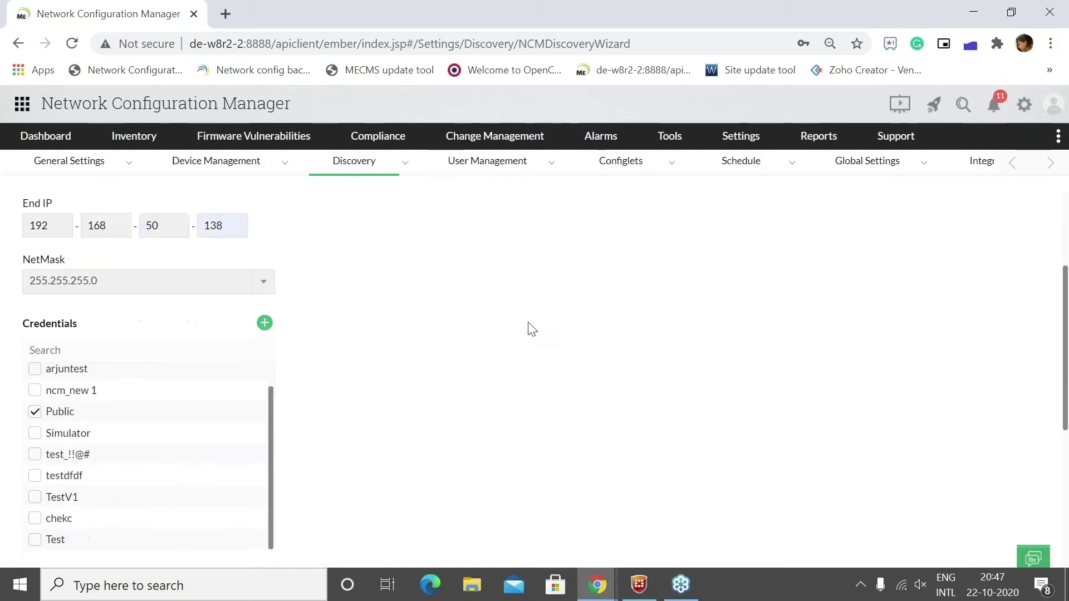
scroll(530, 329, "down", 2)
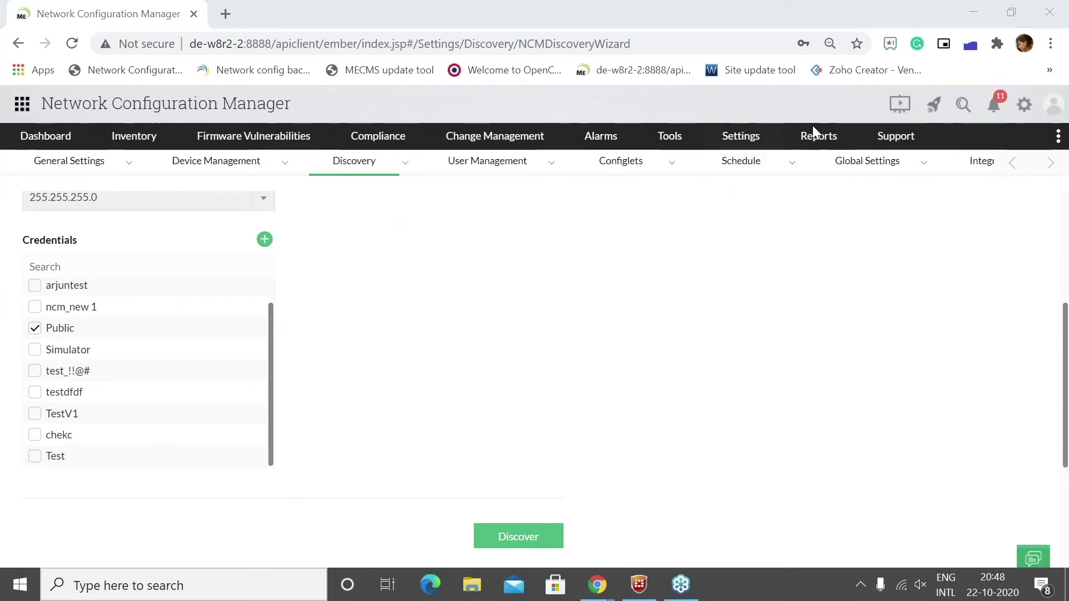
left_click(532, 544)
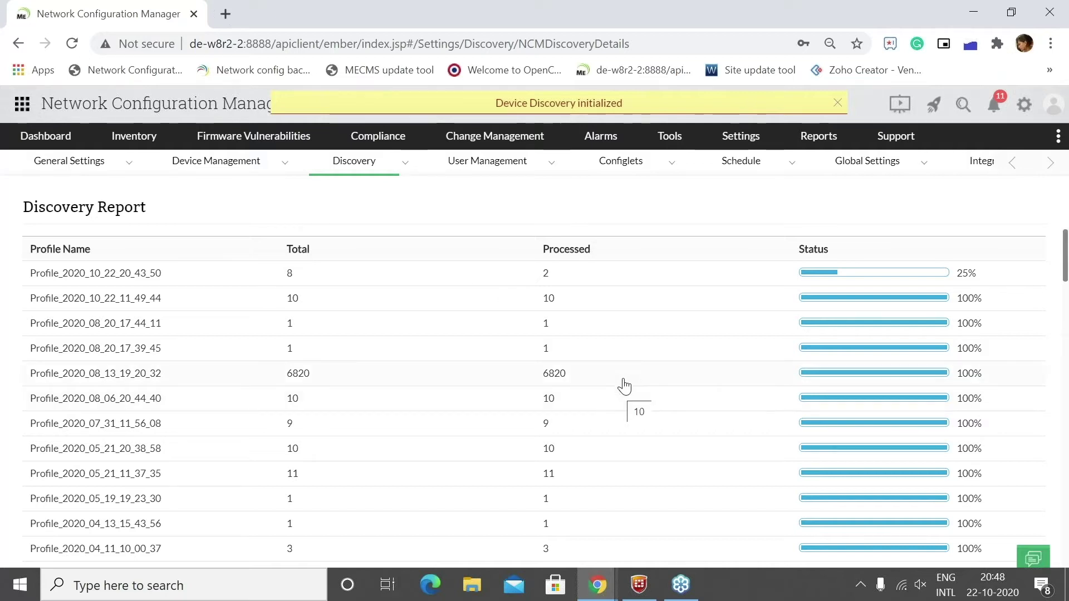
- Open the progress details of the newest discovery profile in the Discovery Report
scroll(770, 485, "down", 3)
scroll(876, 432, "up", 3)
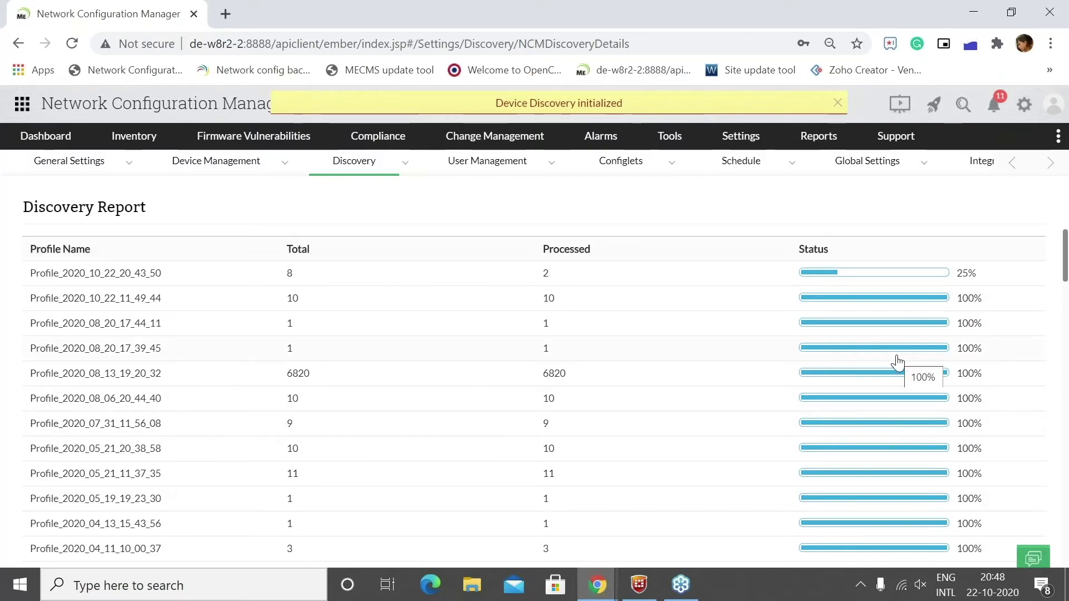
mouse_move(879, 278)
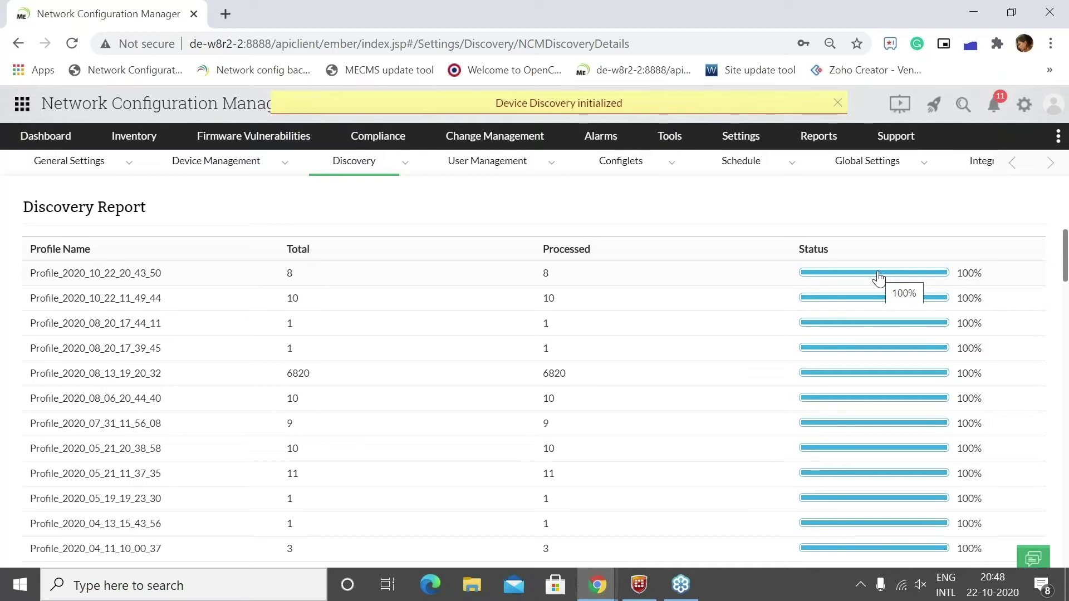
left_click(879, 278)
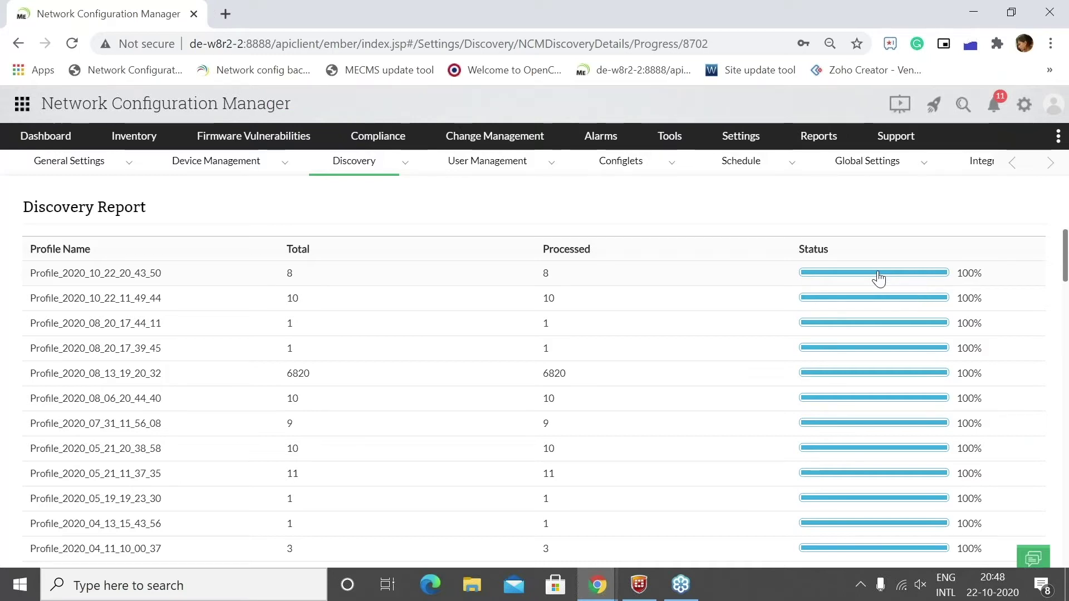
- Examine the discovery status of every IP address in the scanned range
scroll(509, 432, "down", 2)
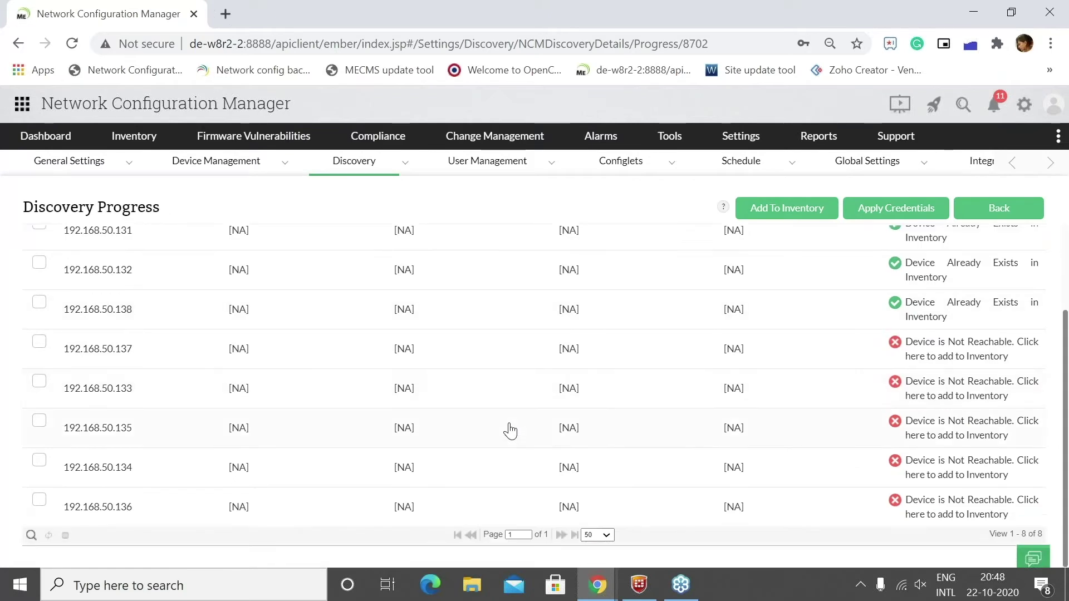
scroll(510, 430, "up", 2)
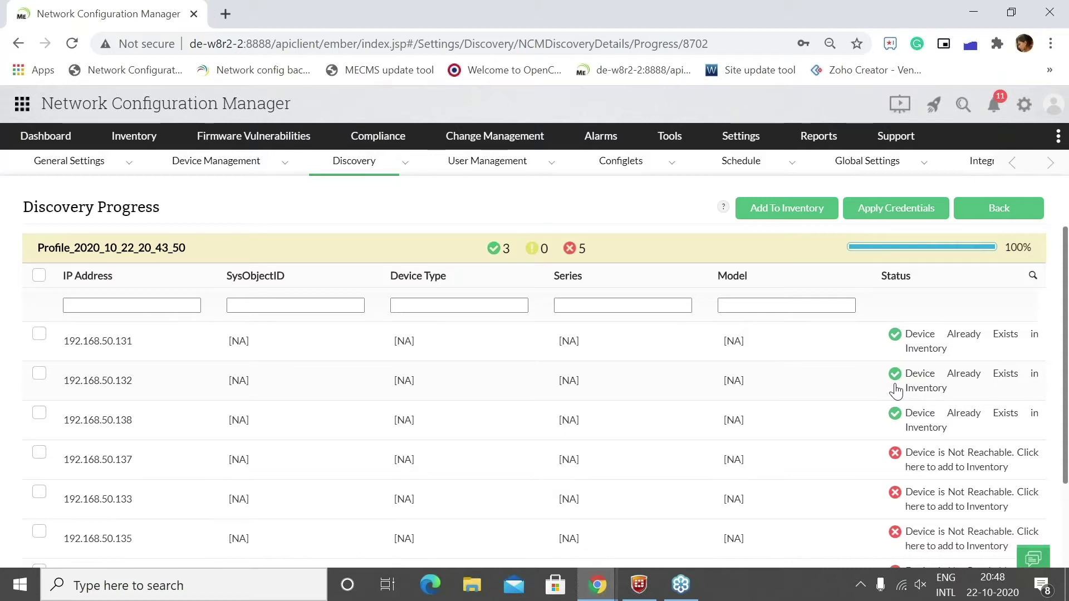
scroll(897, 392, "down", 2)
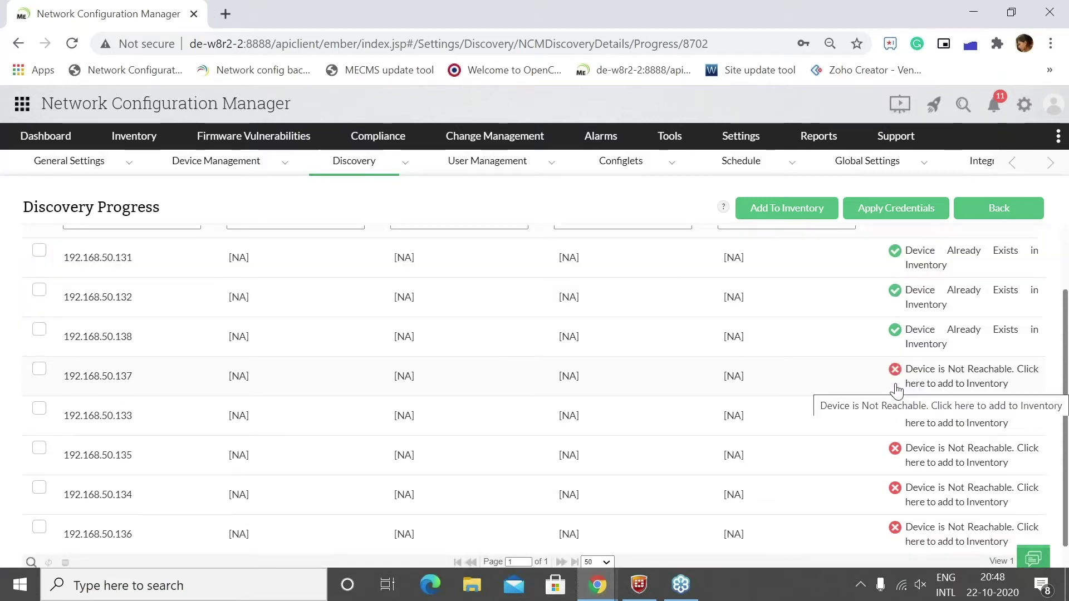
scroll(896, 392, "up", 2)
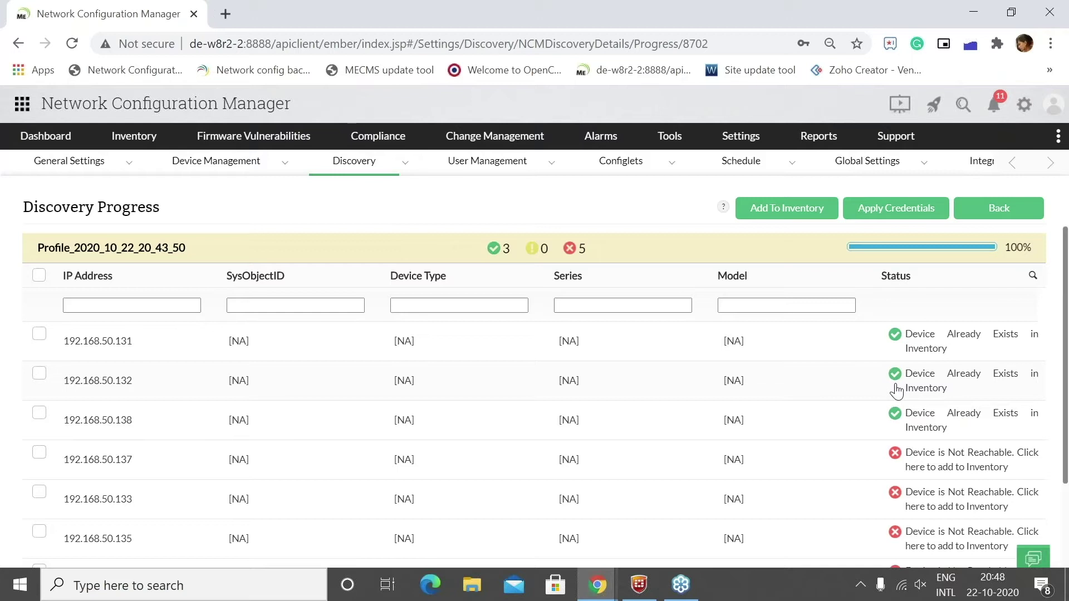
scroll(926, 424, "down", 2)
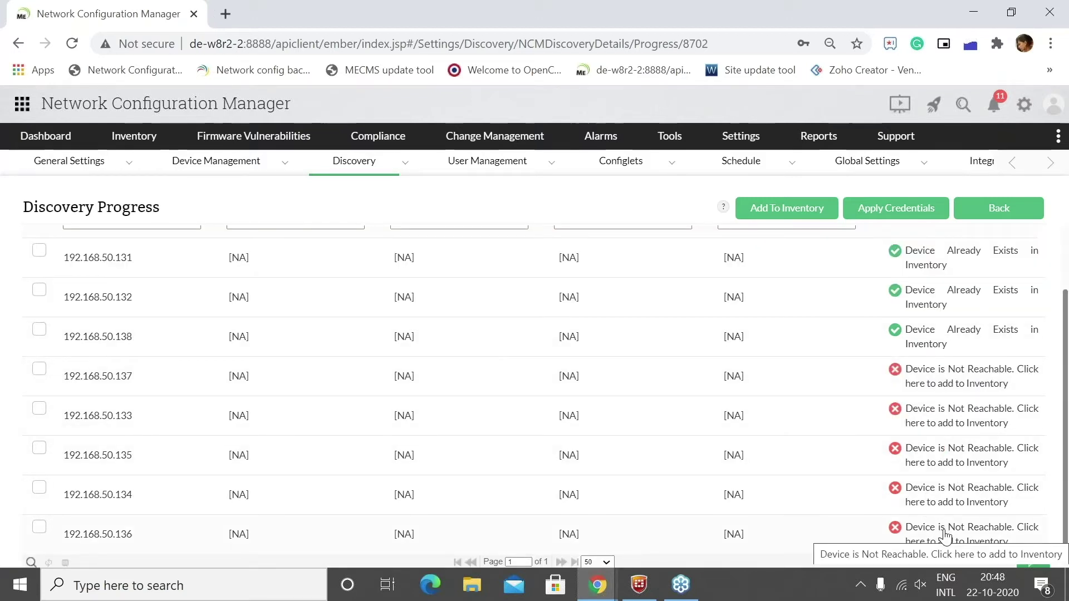
- Add device 192.168.50.135 to the inventory with vendor HPE (3Com) and the 3Com 4200G Series Switch template
scroll(946, 535, "down", 1)
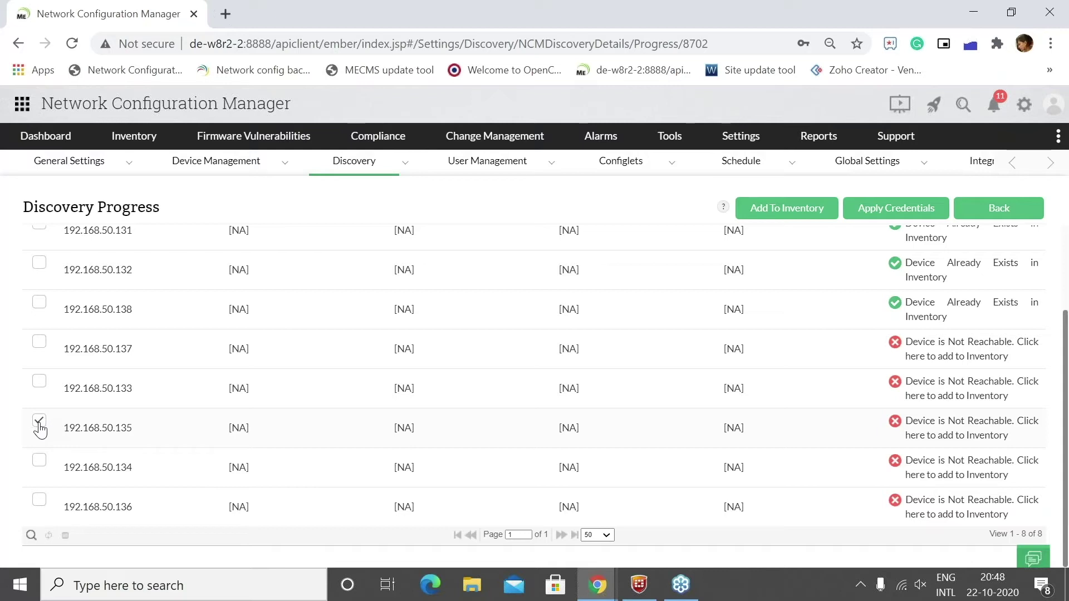
left_click(804, 213)
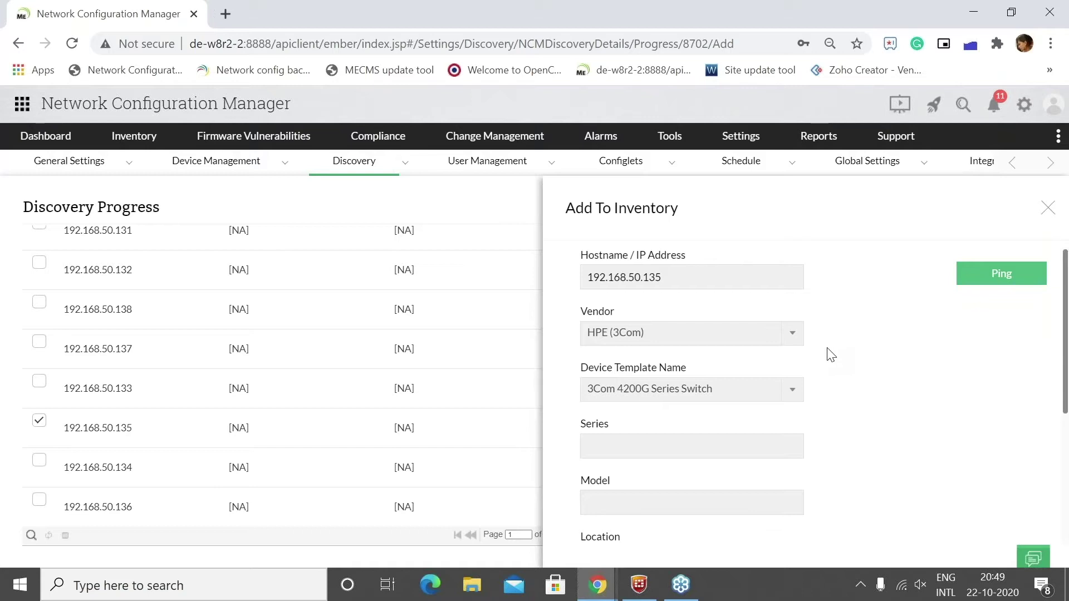
scroll(831, 356, "down", 2)
scroll(831, 355, "up", 2)
scroll(777, 321, "down", 1)
scroll(824, 389, "down", 1)
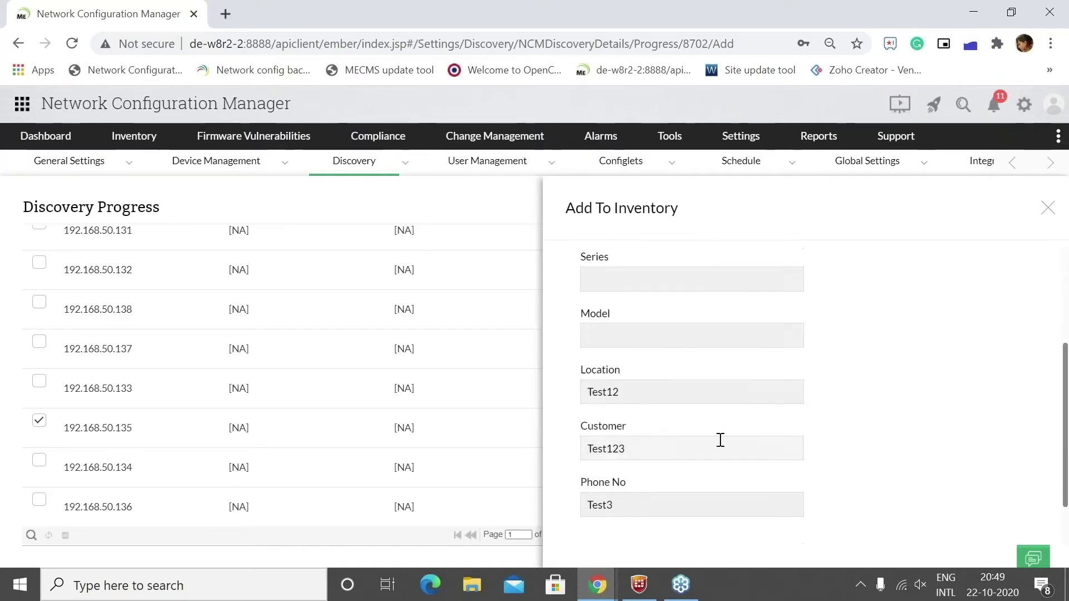
scroll(860, 437, "up", 2)
scroll(902, 435, "down", 3)
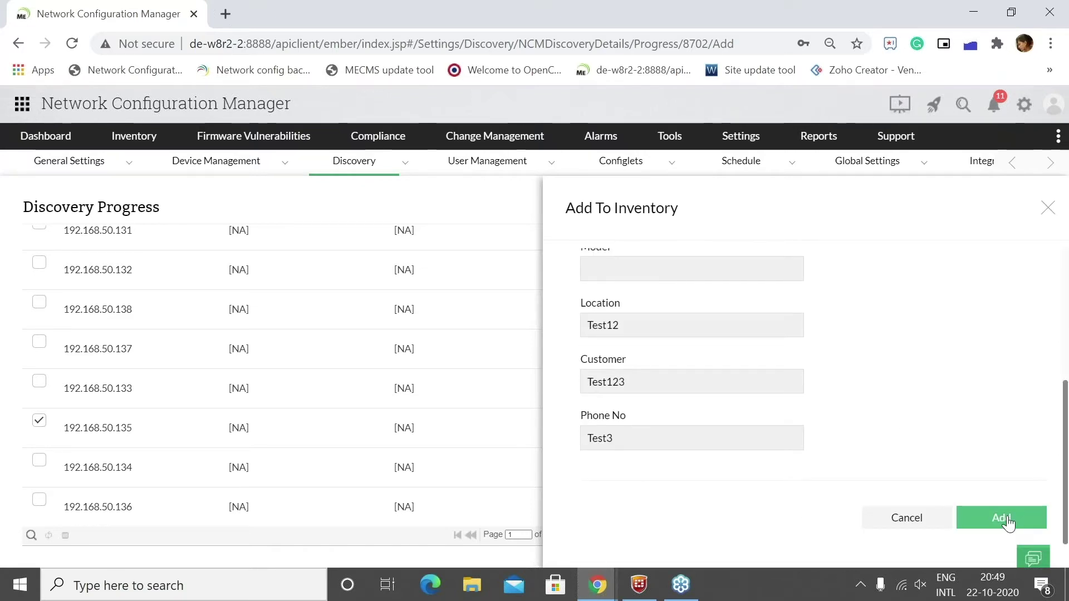
left_click(1001, 518)
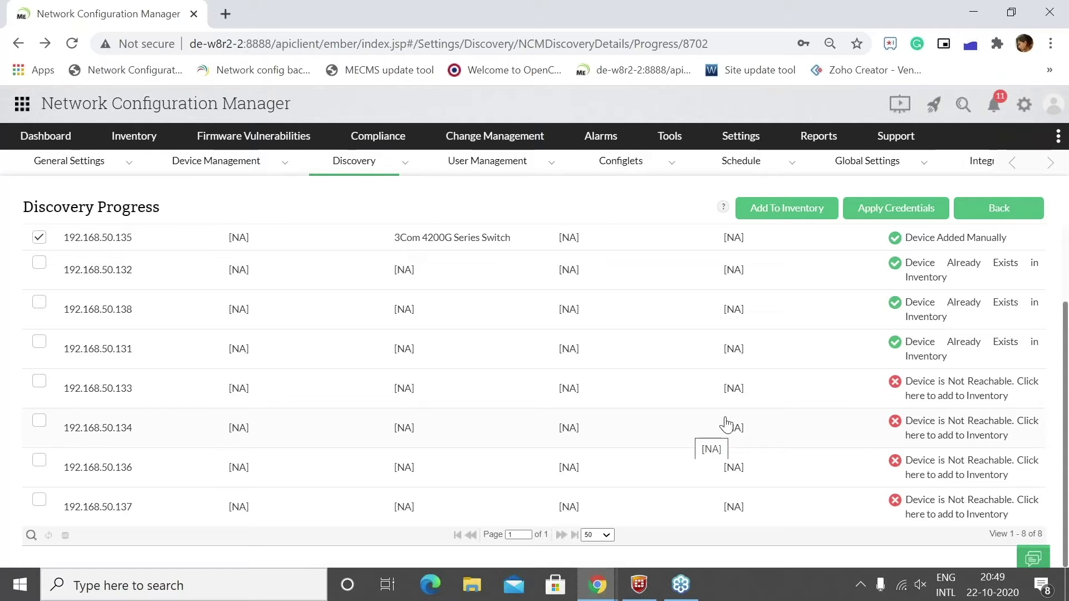
- Open the inventory's device list to check the manually added device
scroll(780, 412, "up", 2)
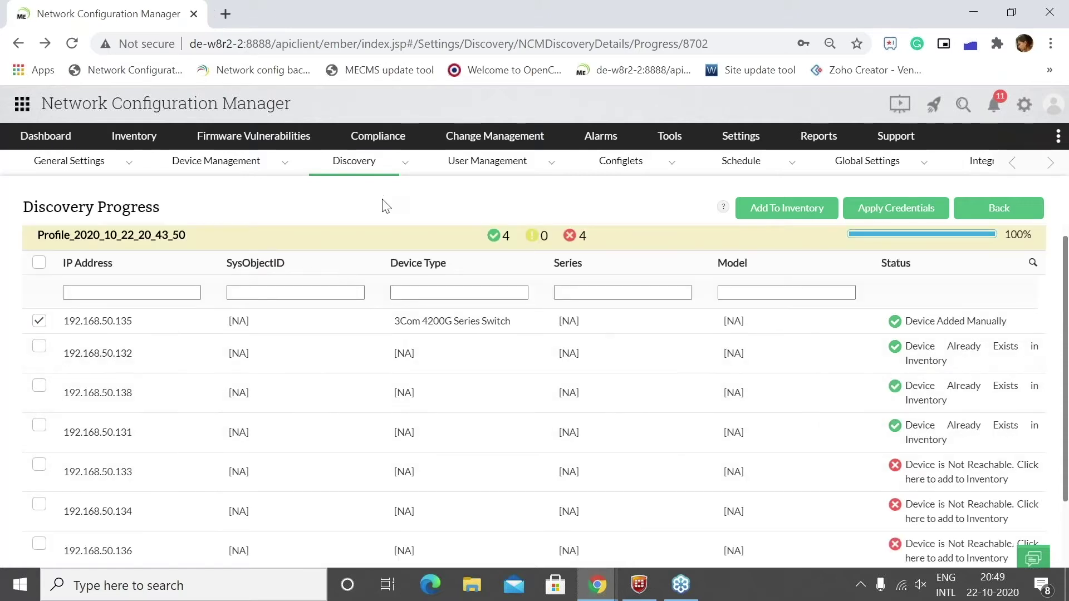
left_click(129, 144)
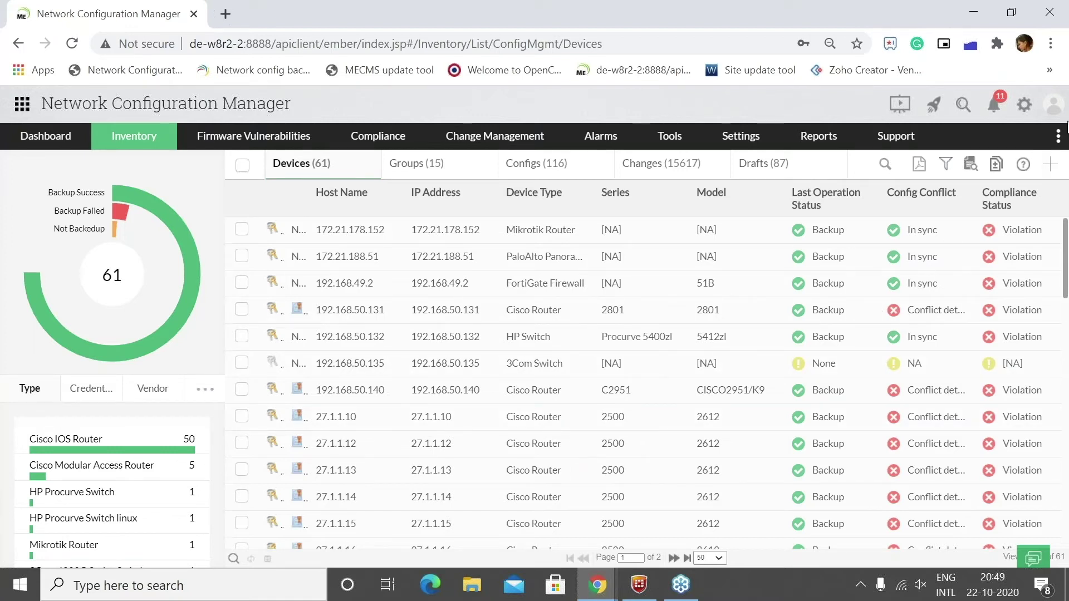
left_click(1068, 270)
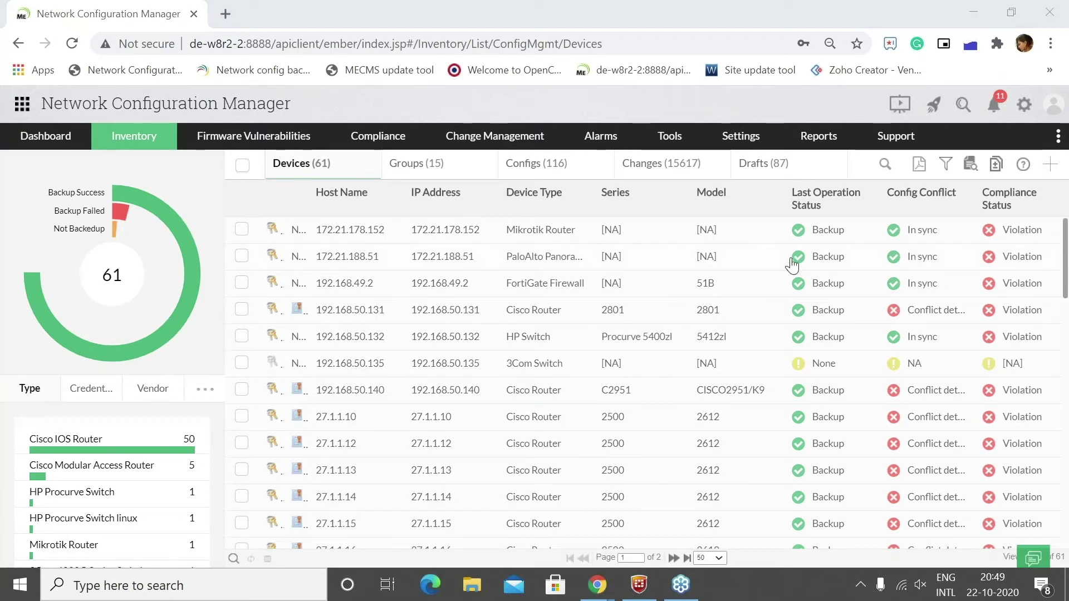
- Open the Add Device form from the inventory and review its vendor choices, device template choices and remaining fields
left_click(1050, 165)
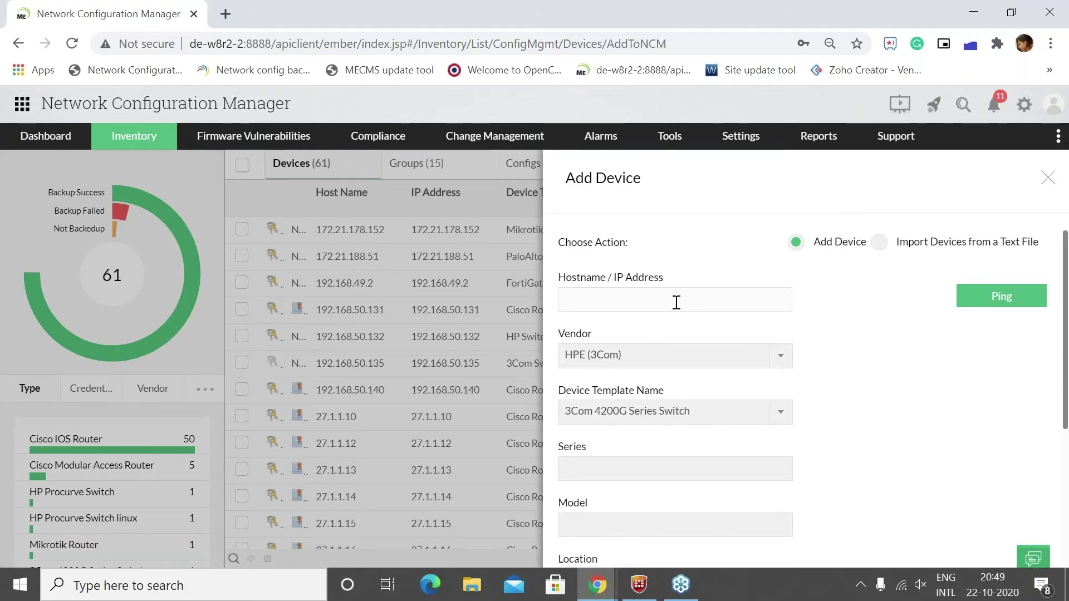
scroll(885, 385, "down", 2)
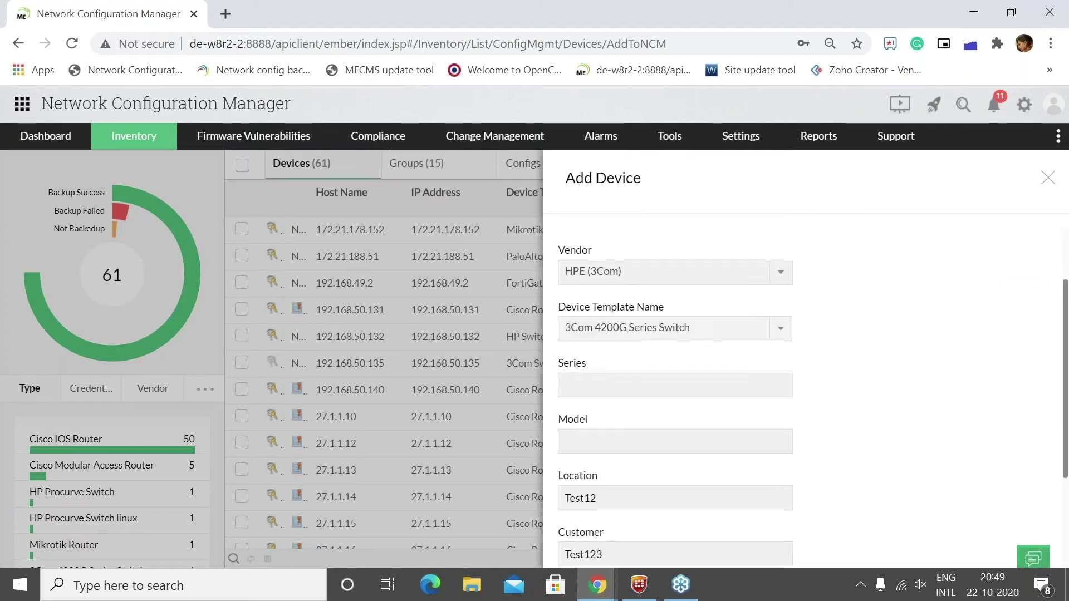
left_click(748, 276)
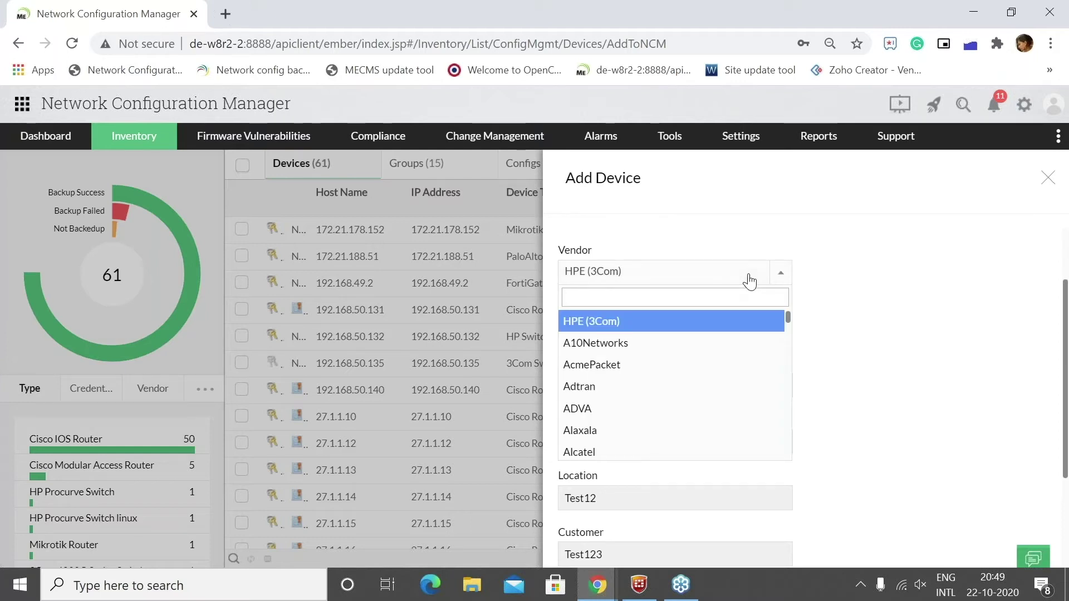
left_click(750, 282)
left_click(742, 337)
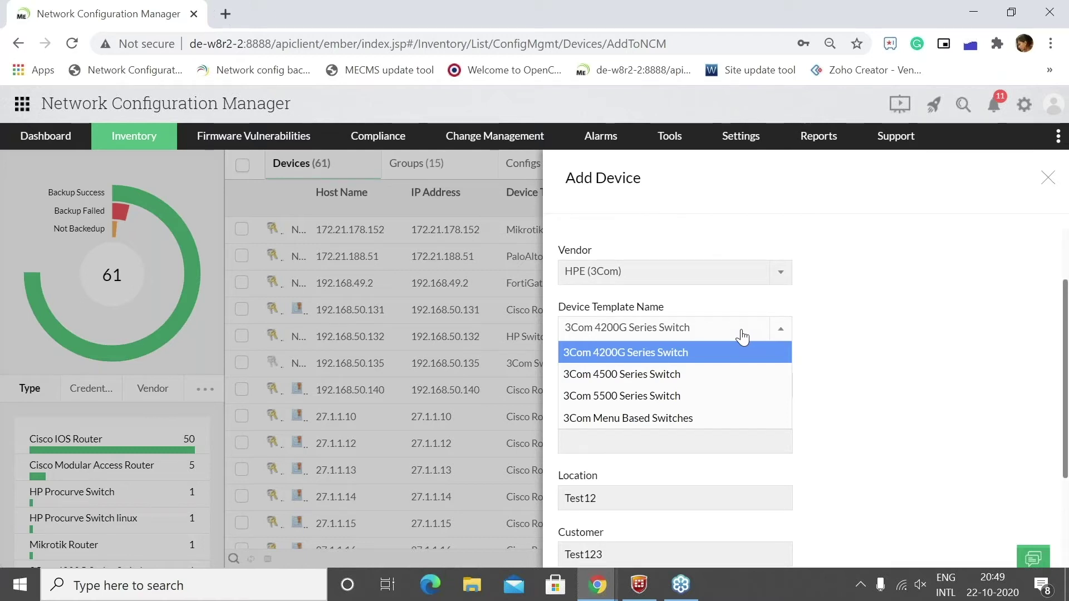
left_click(742, 337)
scroll(880, 390, "down", 2)
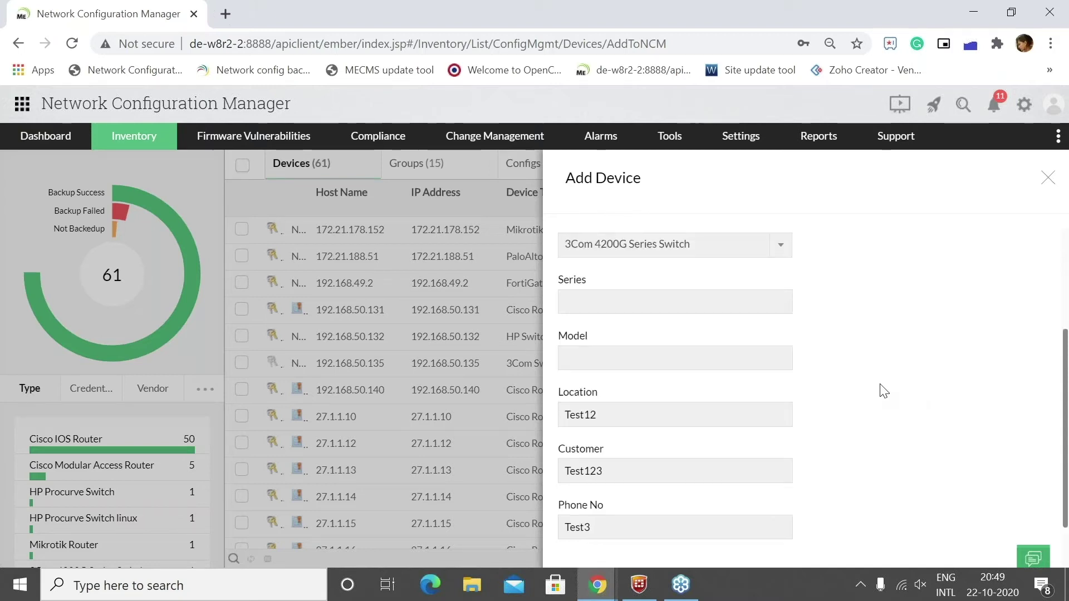
- Review the remaining Add Device fields, switch to Import Devices from a Text File, and read the required entry format and examples
left_click(655, 307)
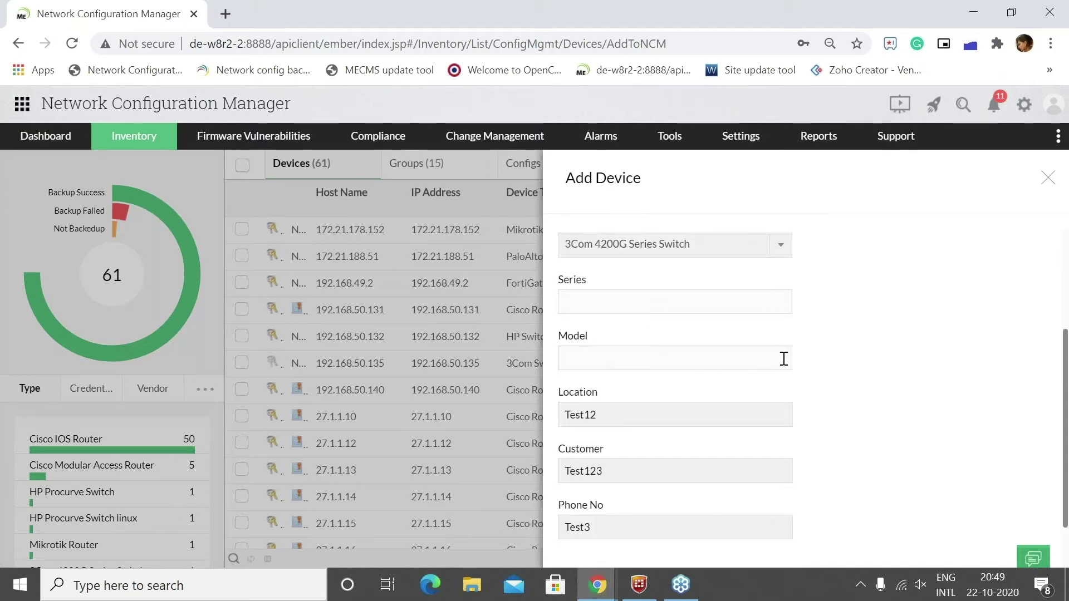
scroll(844, 377, "down", 2)
left_click(991, 539)
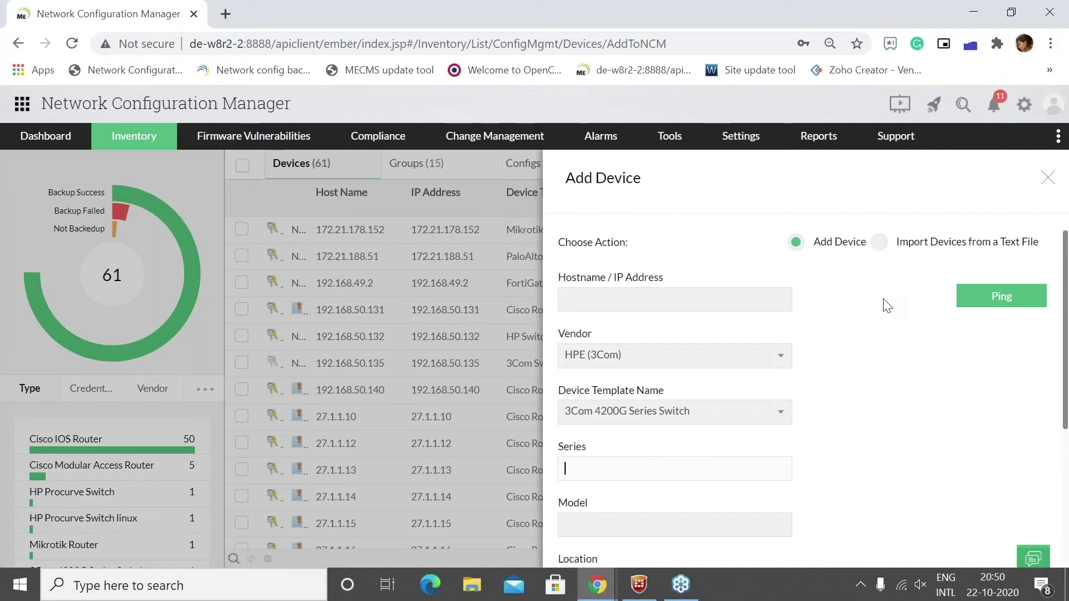
left_click(877, 253)
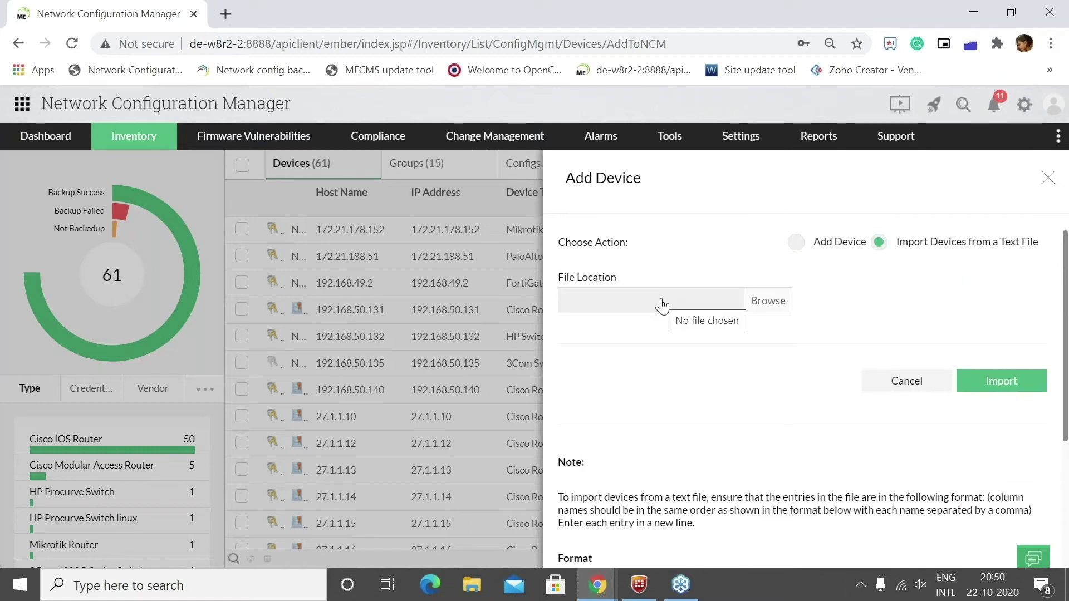
scroll(681, 421, "down", 2)
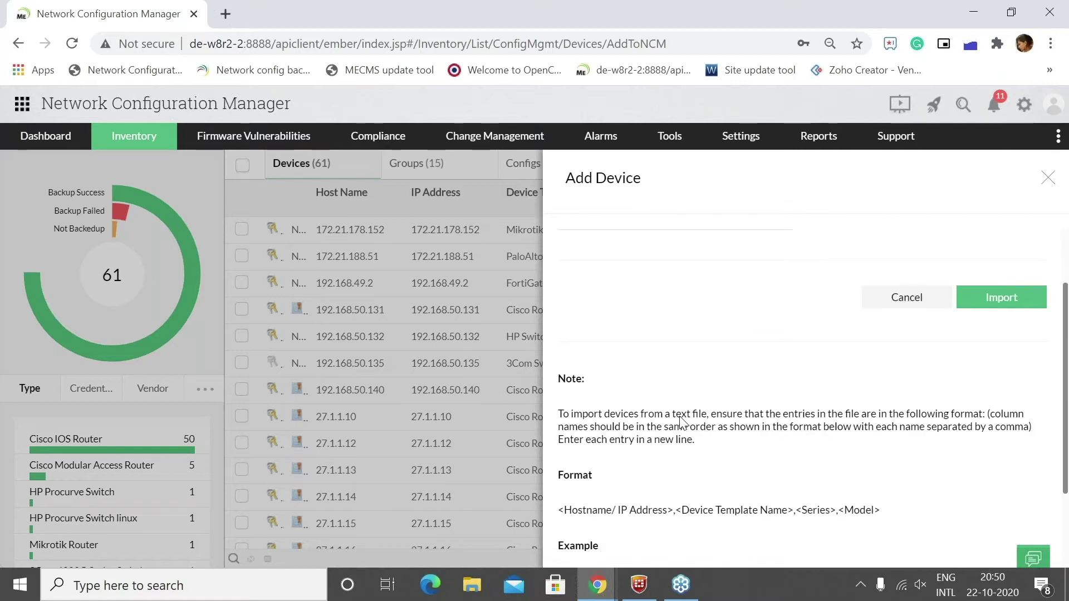
scroll(680, 422, "down", 3)
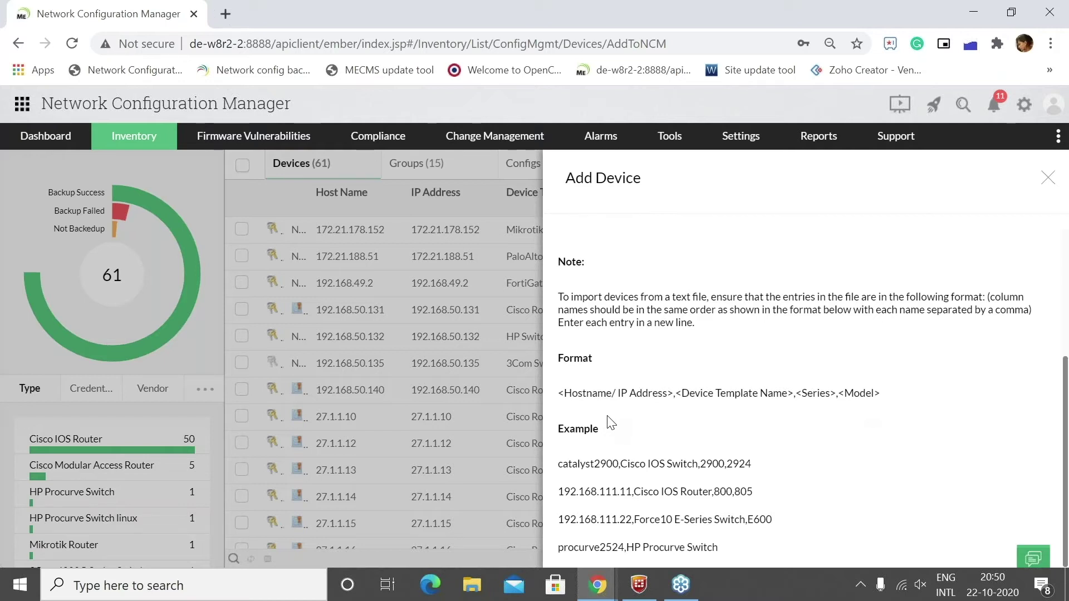
- Close the Add Device form and switch to the training presentation's Device discovery slide
left_click(1042, 187)
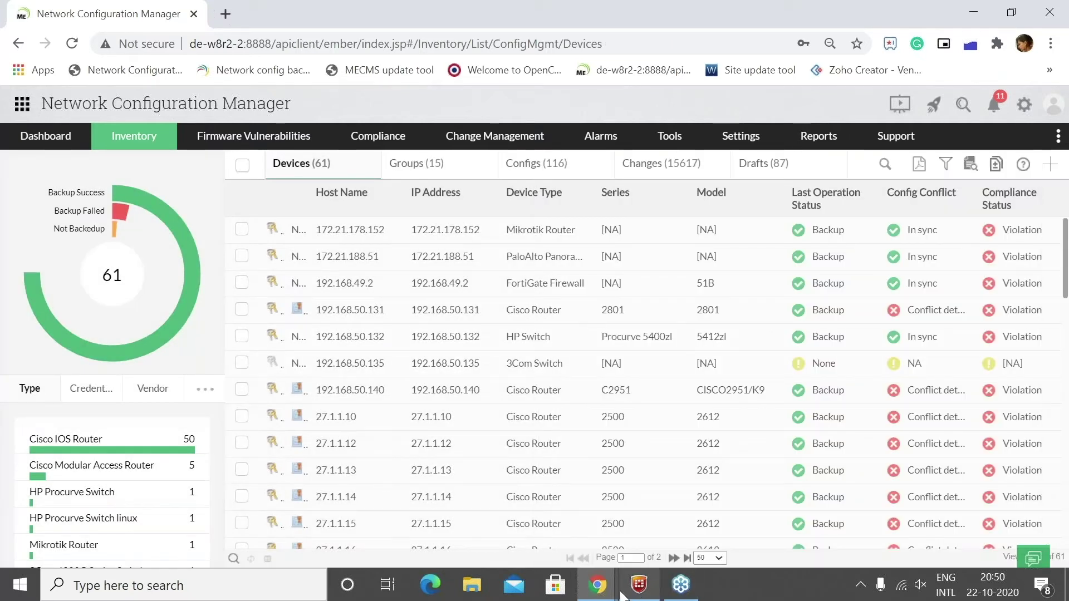
mouse_move(599, 585)
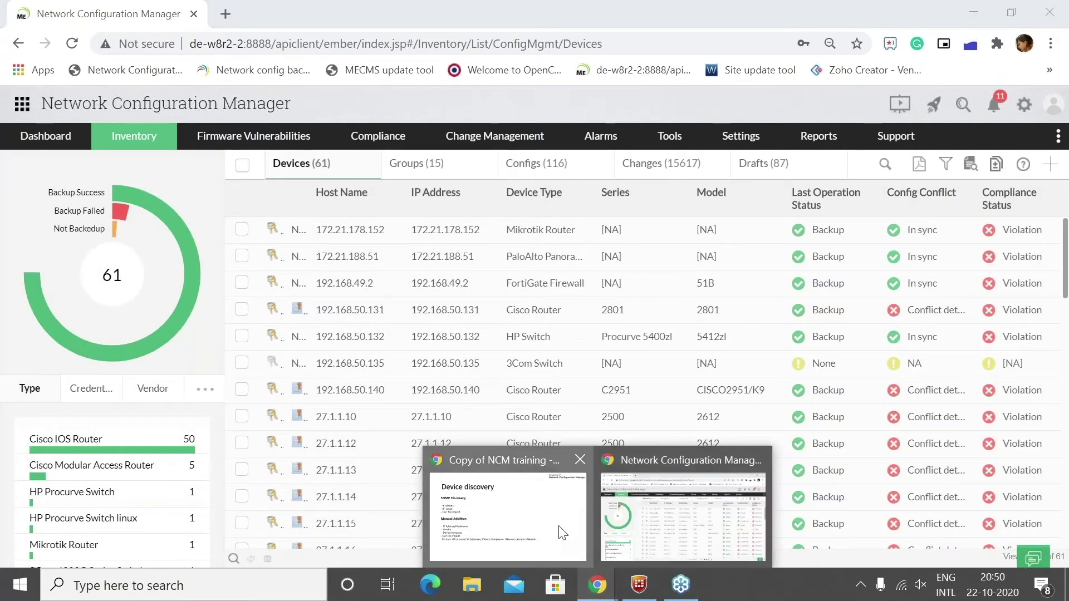
left_click(512, 515)
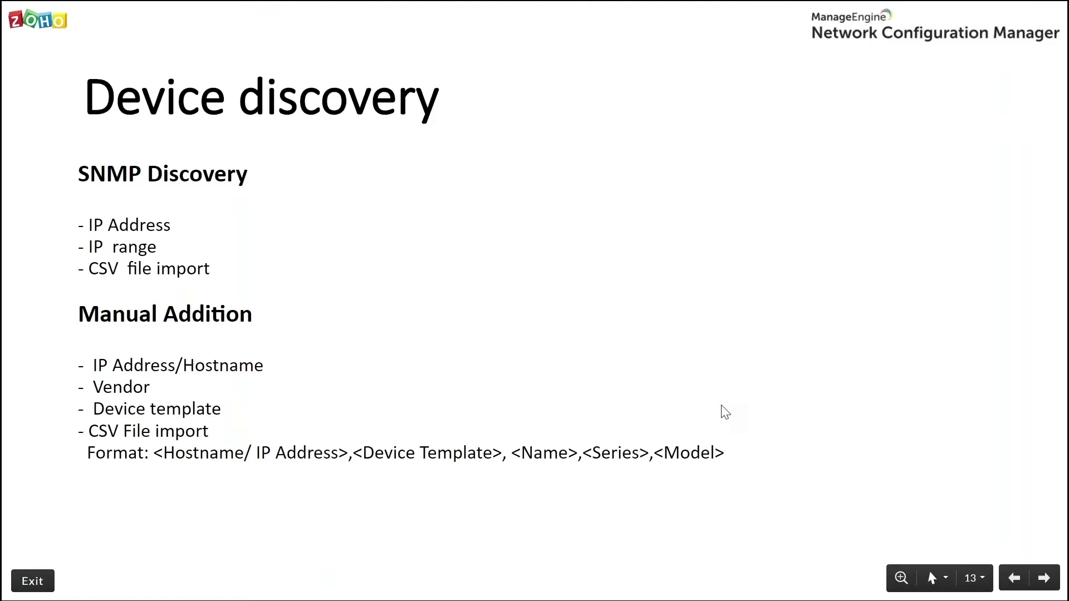
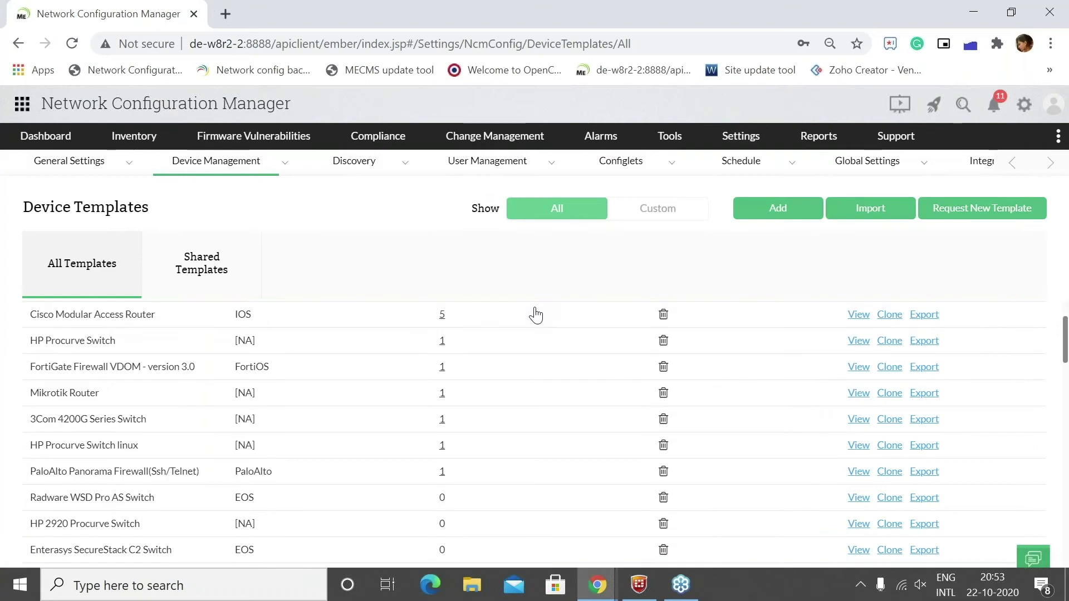
- Review the device templates list, look at the clone form for Cisco Modular Access Router, and return to the list
scroll(453, 394, "down", 4)
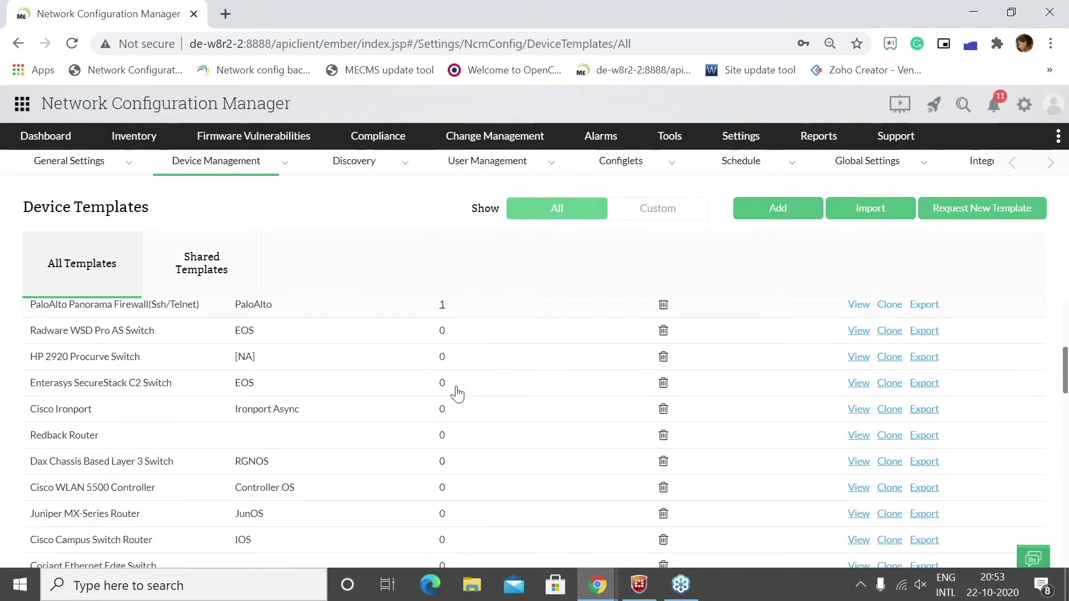
scroll(466, 385, "up", 2)
scroll(466, 386, "up", 2)
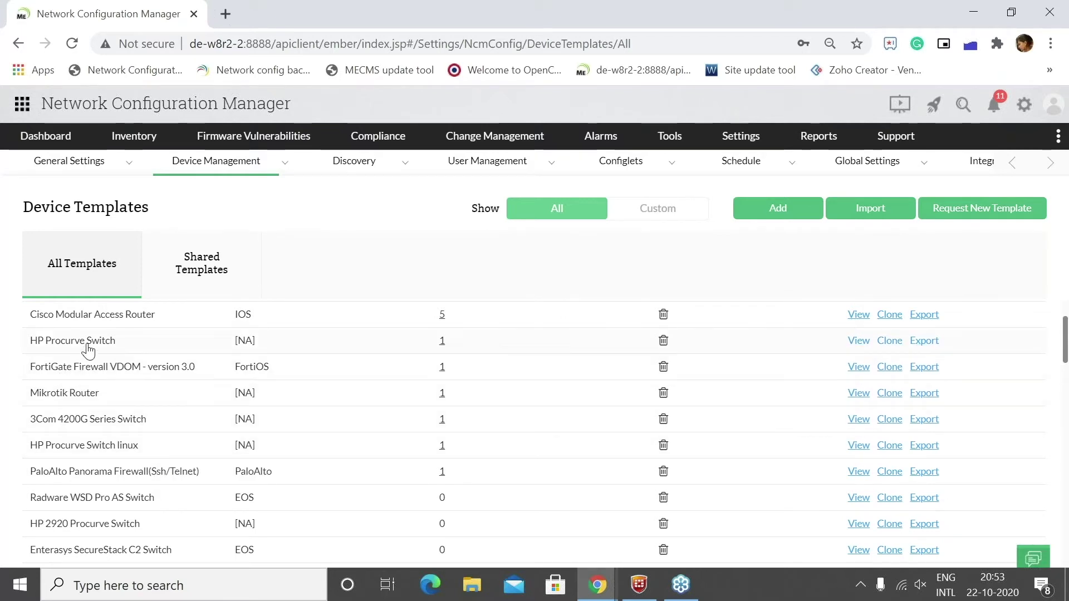
scroll(88, 350, "up", 2)
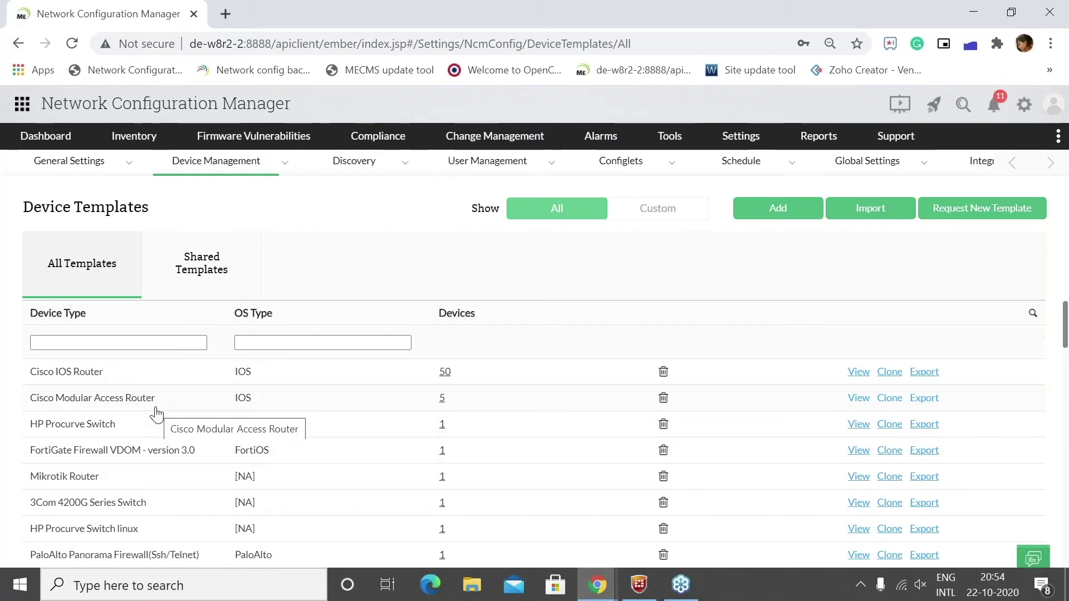
left_click(891, 403)
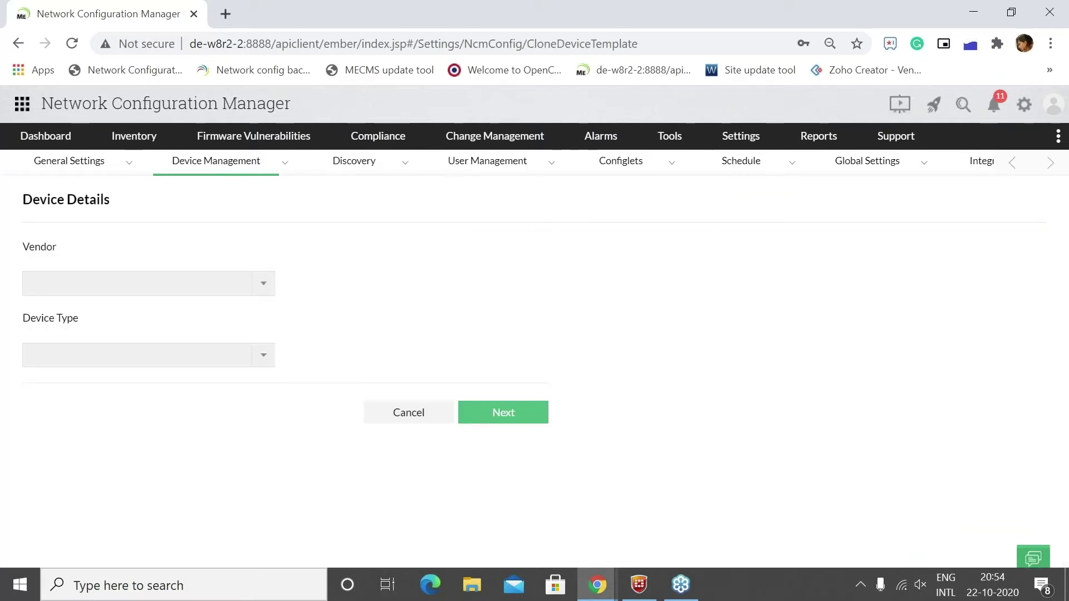
left_click(18, 44)
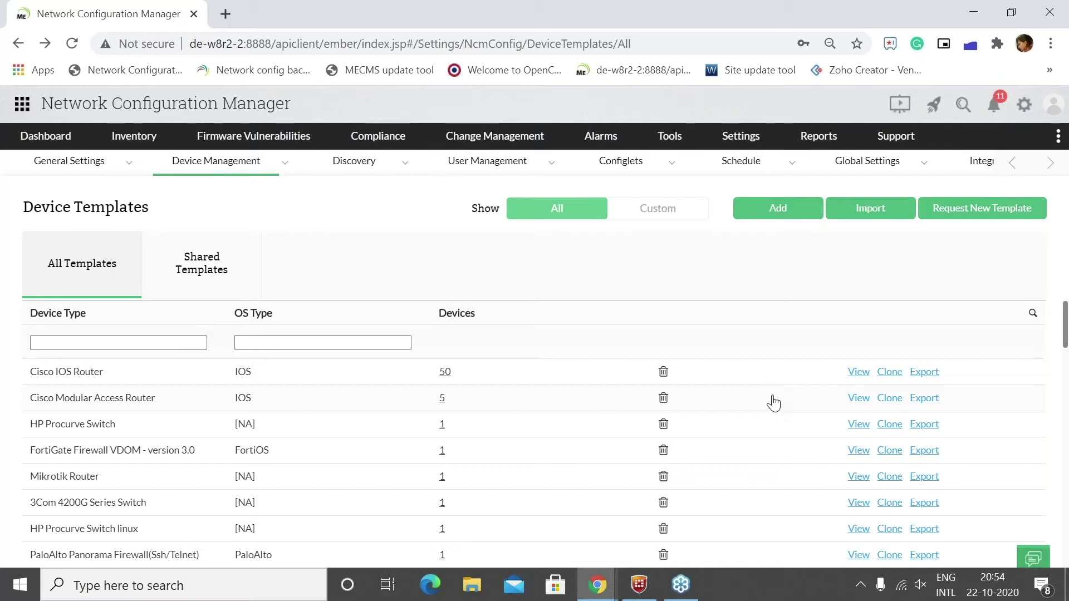
- View the product details in the account information, including the build number, and close them
left_click(1062, 117)
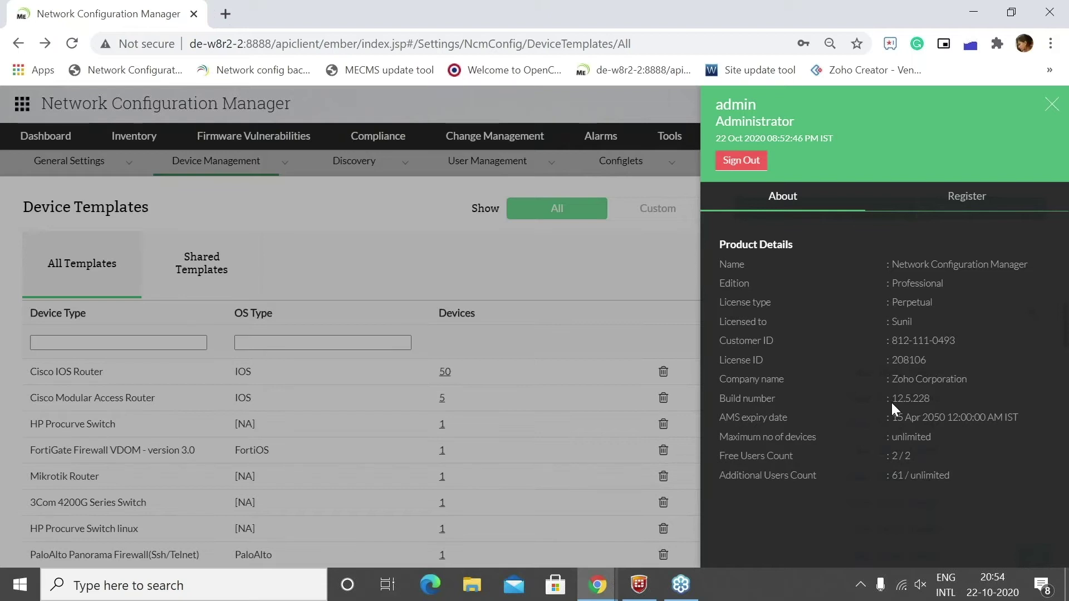
left_click(1052, 104)
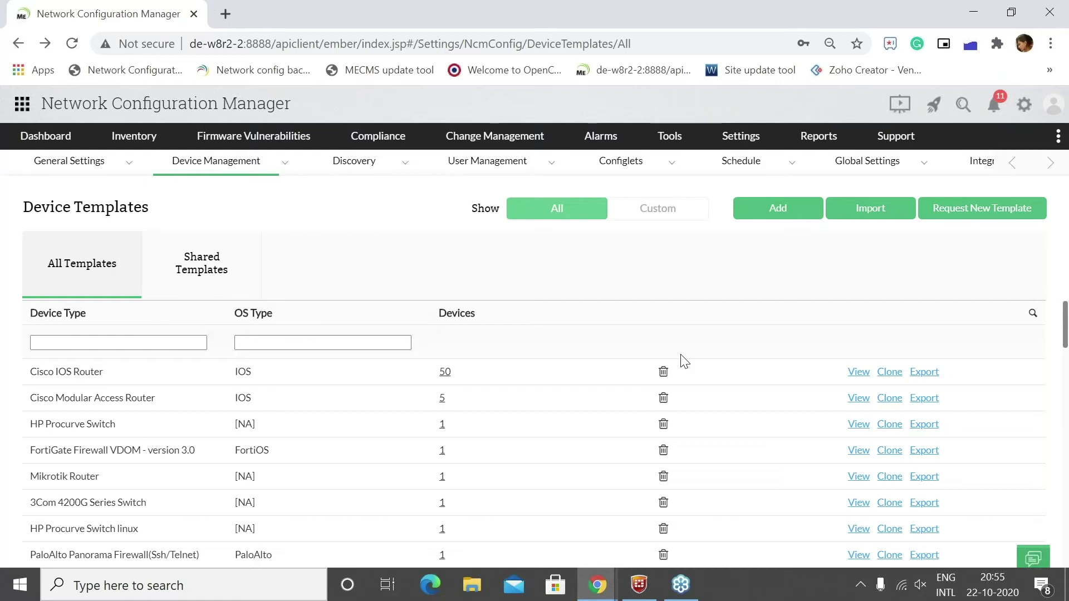
- Open the Mikrotik Router device template and view its CLI configuration commands
scroll(132, 444, "down", 1)
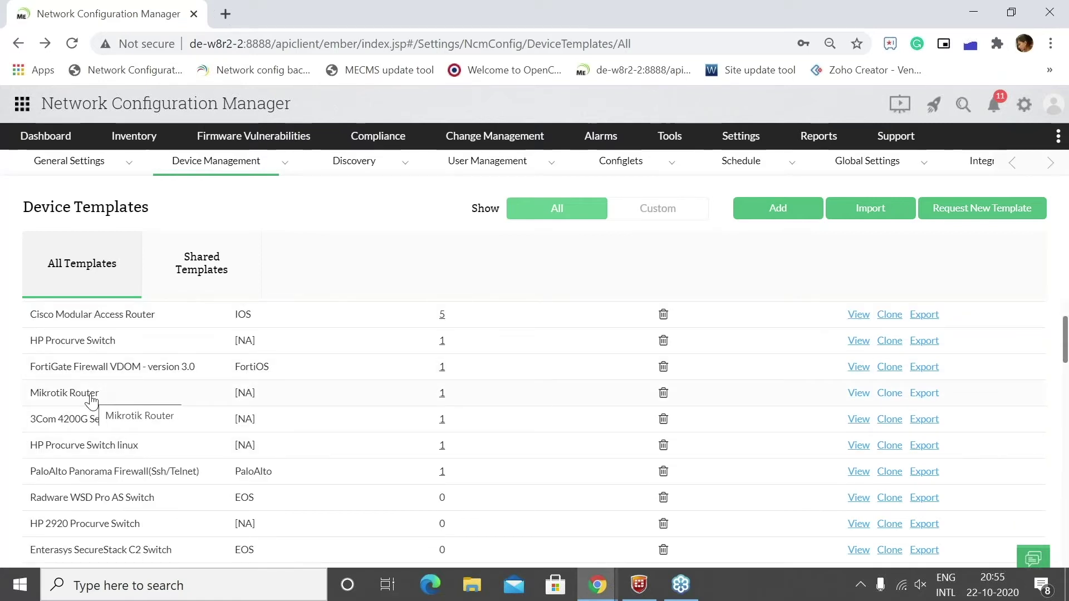
left_click(92, 394)
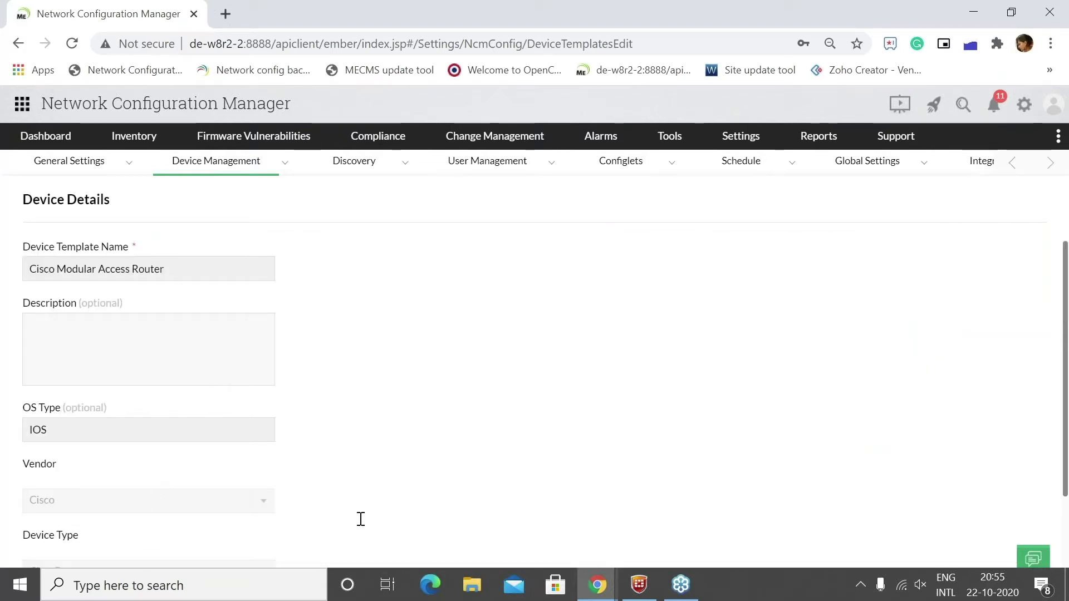
left_click(1065, 504)
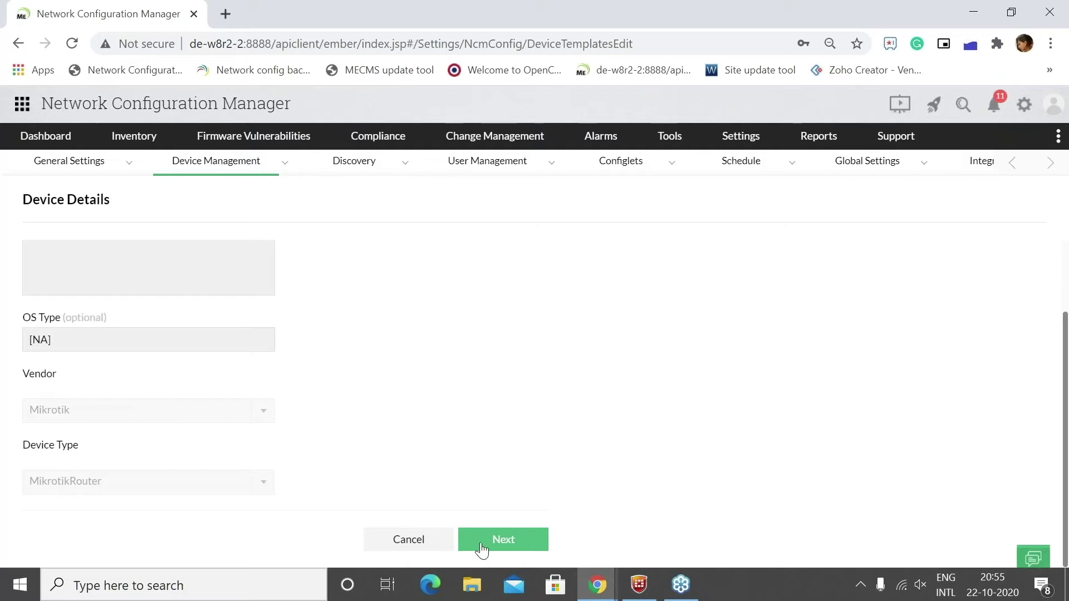
left_click(503, 540)
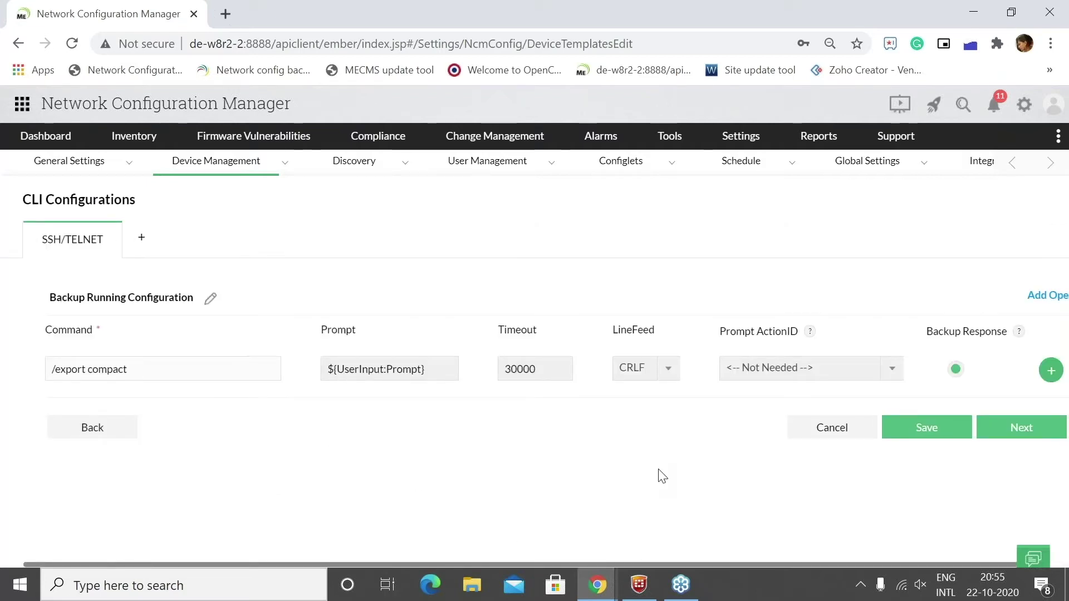
- Return from the Mikrotik Router template to the full Device Templates list
left_click(70, 160)
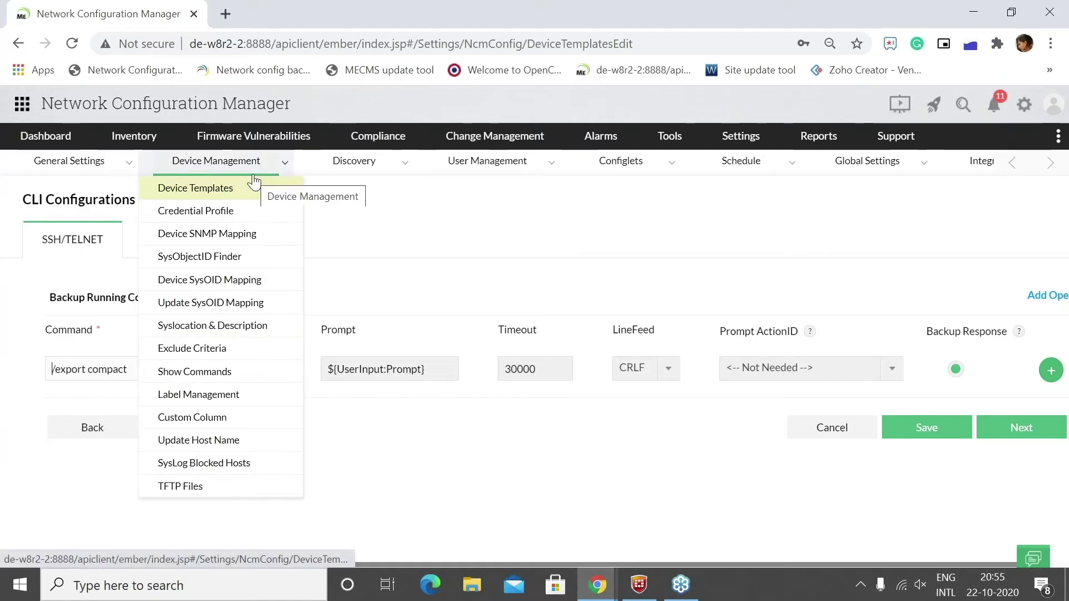
mouse_move(843, 153)
mouse_move(741, 136)
mouse_move(761, 193)
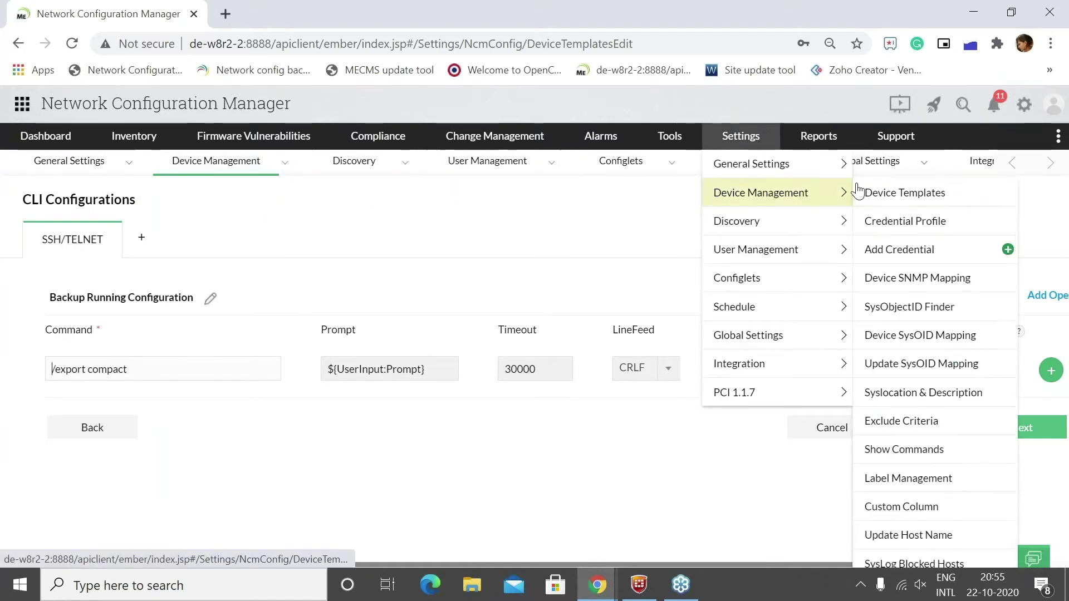
left_click(877, 195)
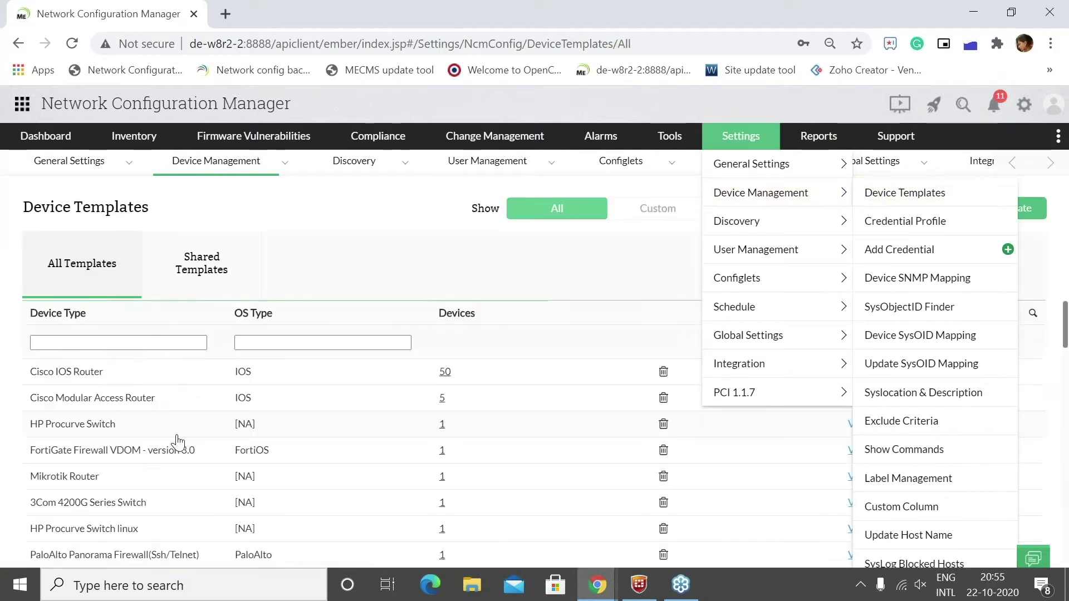
- Open the Cisco IOS Router template and look through its SSH/TELNET CLI configurations
left_click(88, 380)
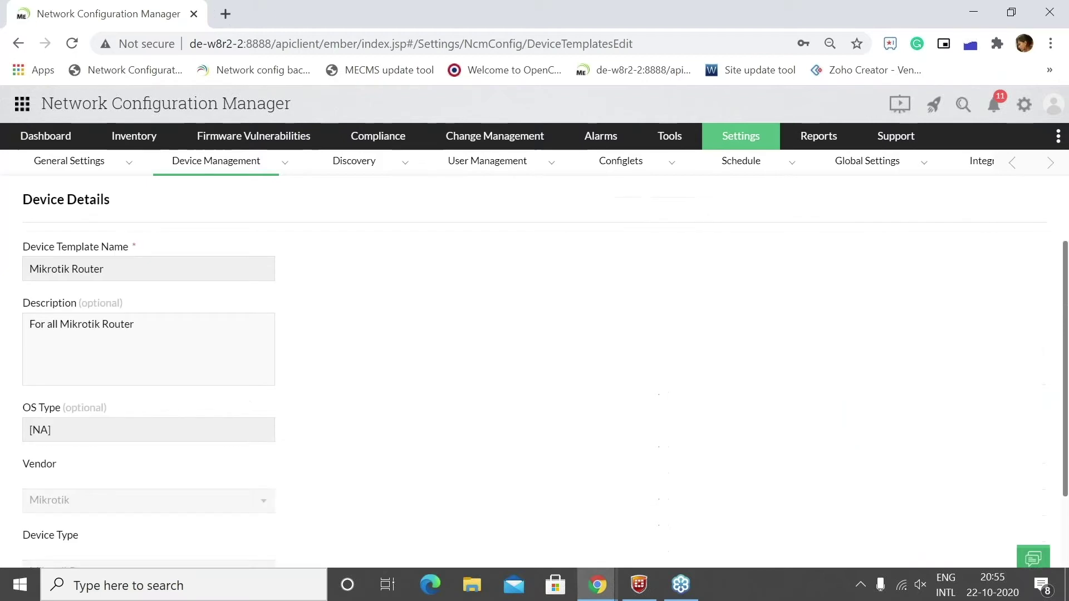
left_click(18, 43)
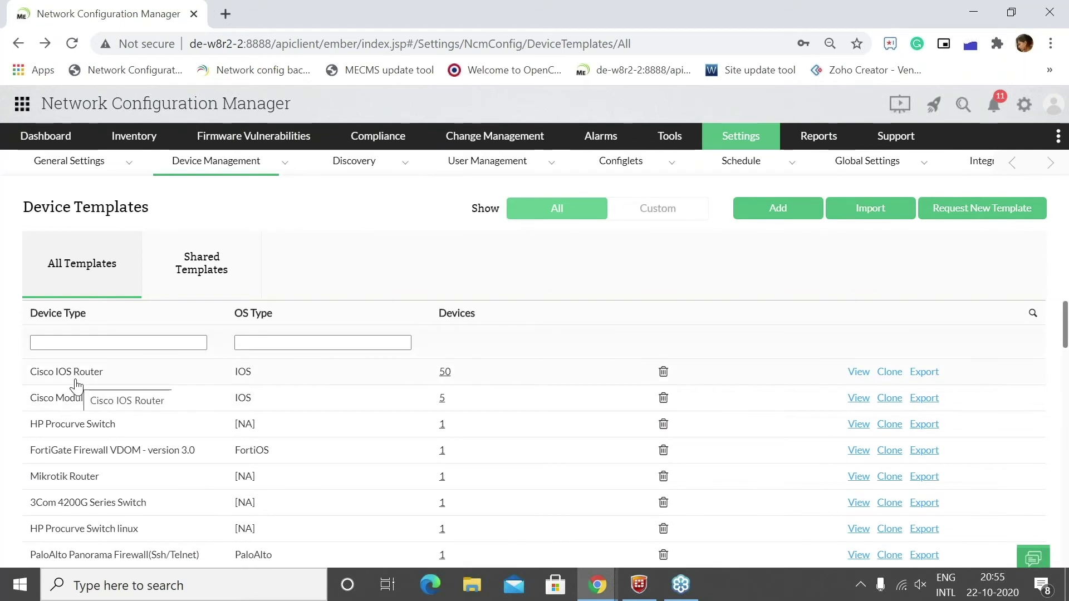
left_click(77, 382)
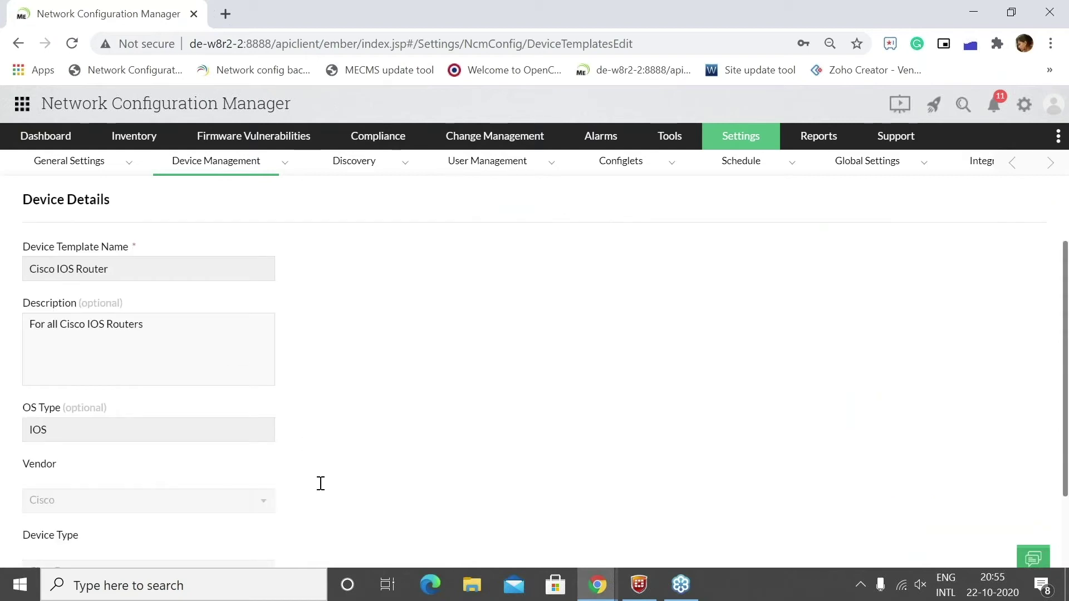
scroll(363, 520, "down", 2)
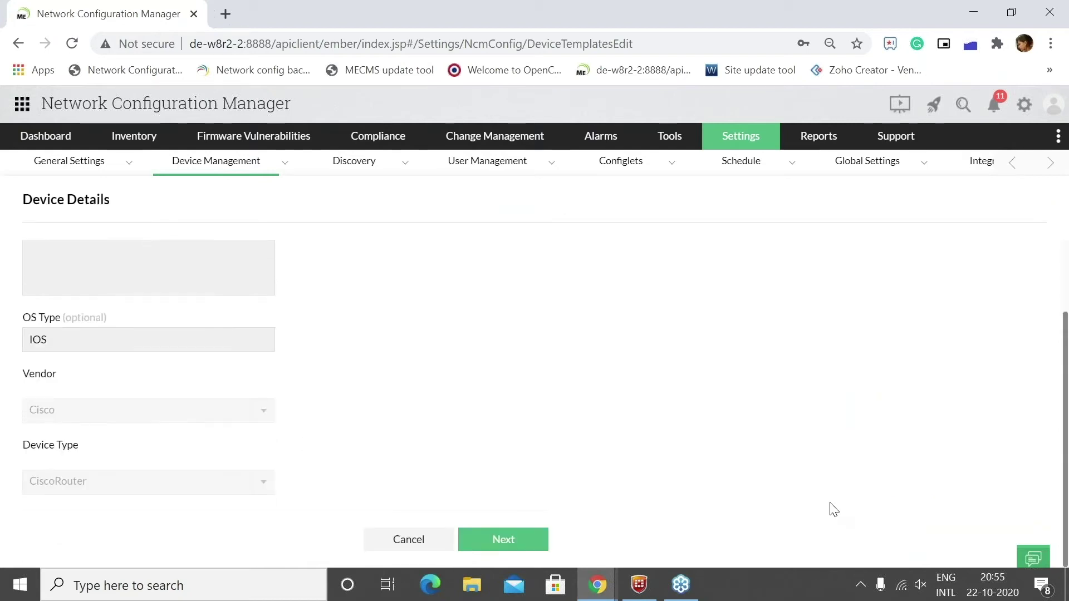
left_click(526, 540)
scroll(629, 392, "down", 3)
scroll(628, 392, "up", 3)
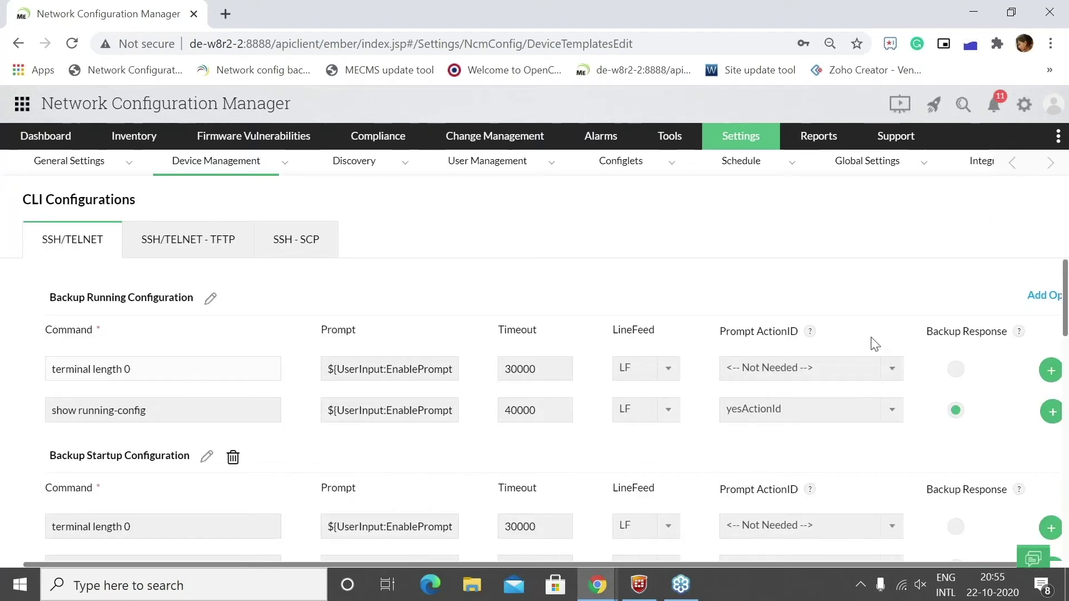
scroll(872, 342, "down", 5)
scroll(452, 310, "up", 5)
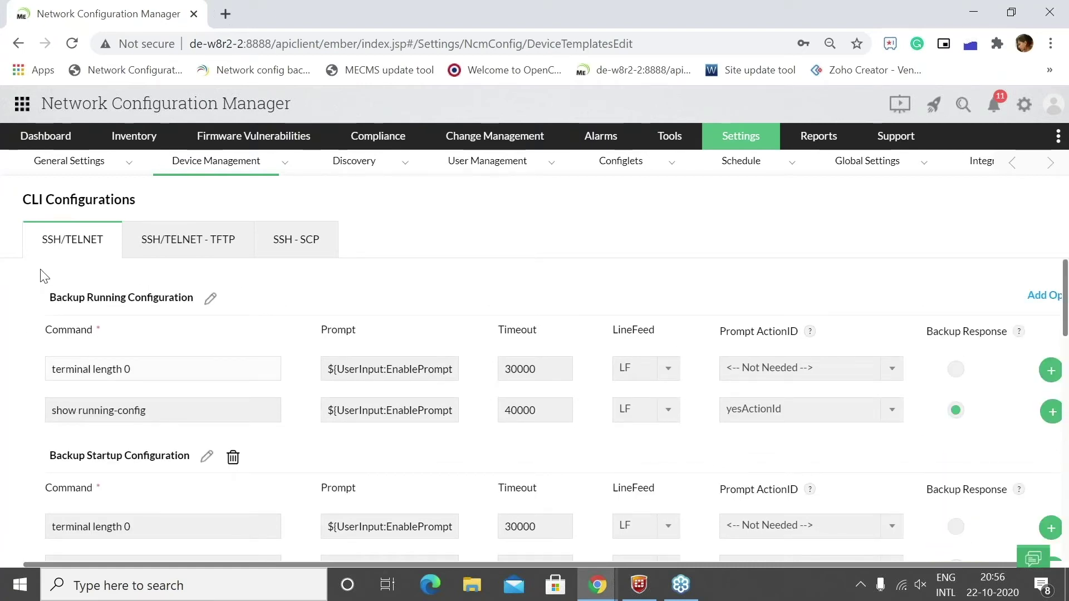
- Compare the Cisco IOS Router template's SSH/TELNET - TFTP and SSH - SCP commands, and return to its SSH/TELNET commands
left_click(159, 245)
left_click(303, 244)
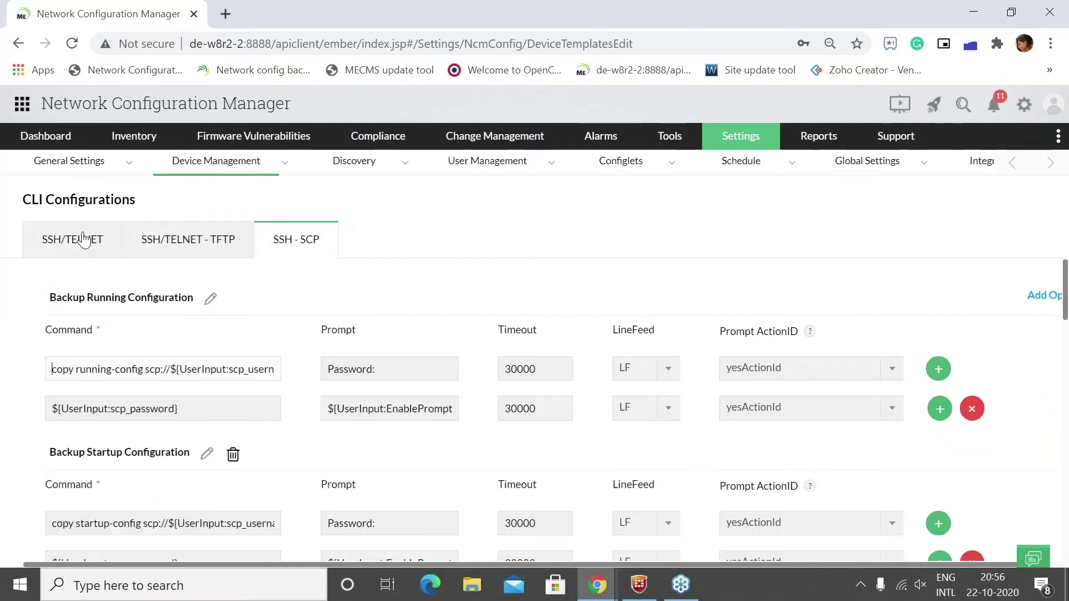
left_click(83, 239)
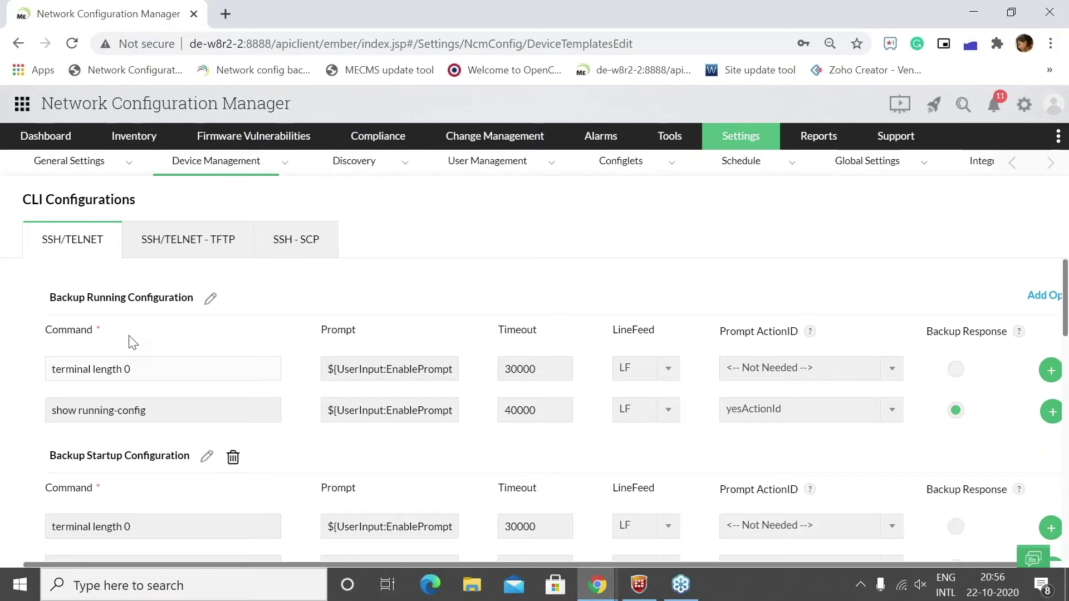
- Examine the SSH/TELNET operations from Backup Running Configuration through syslog change detection and Sync Configuration to Get Hardware Details
scroll(131, 342, "down", 2)
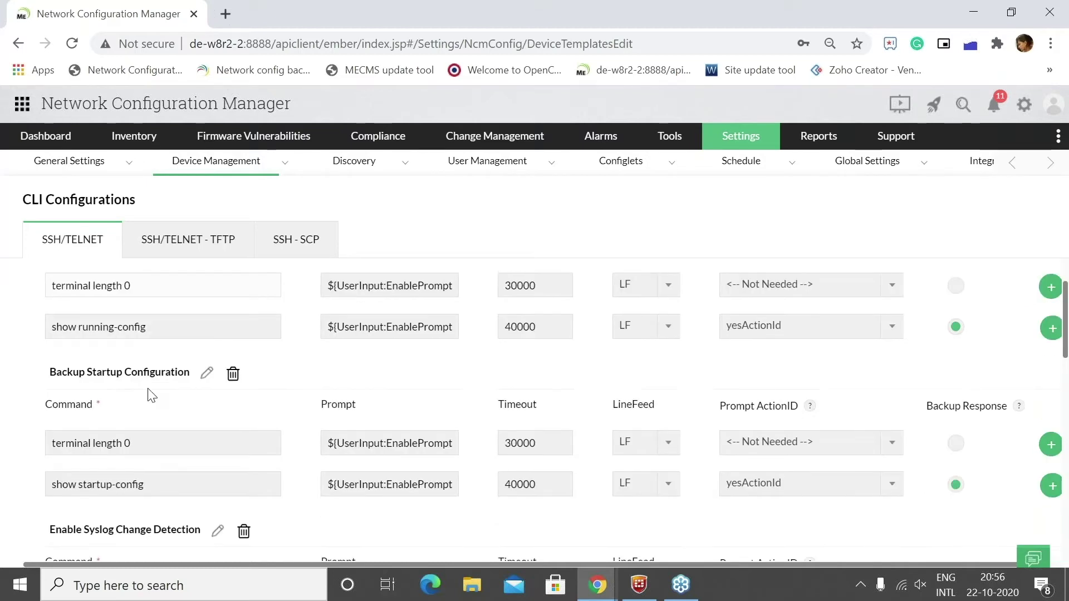
scroll(159, 398, "down", 2)
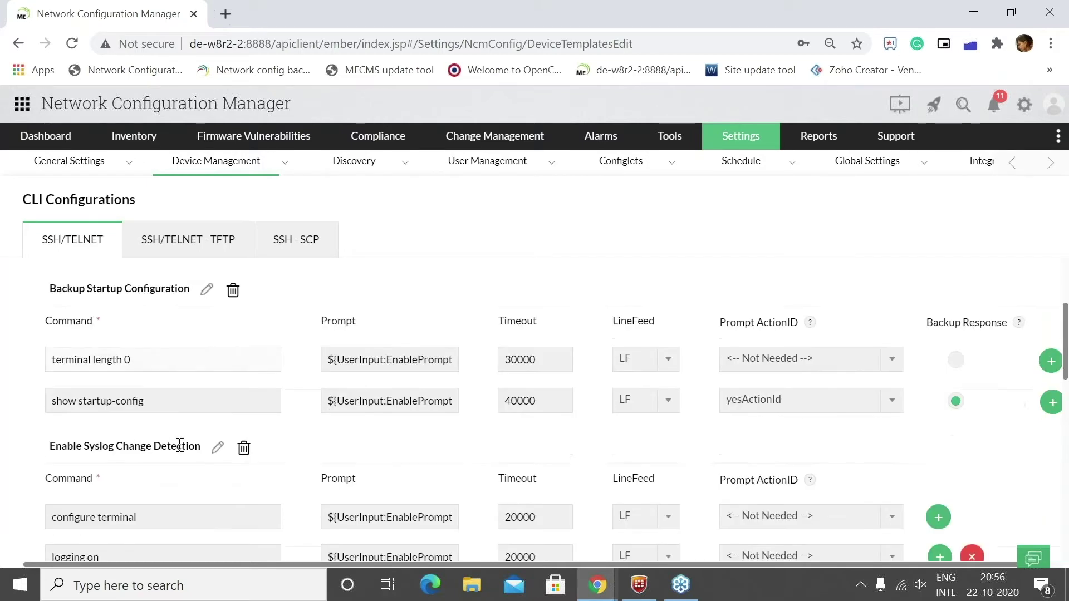
scroll(181, 455, "down", 3)
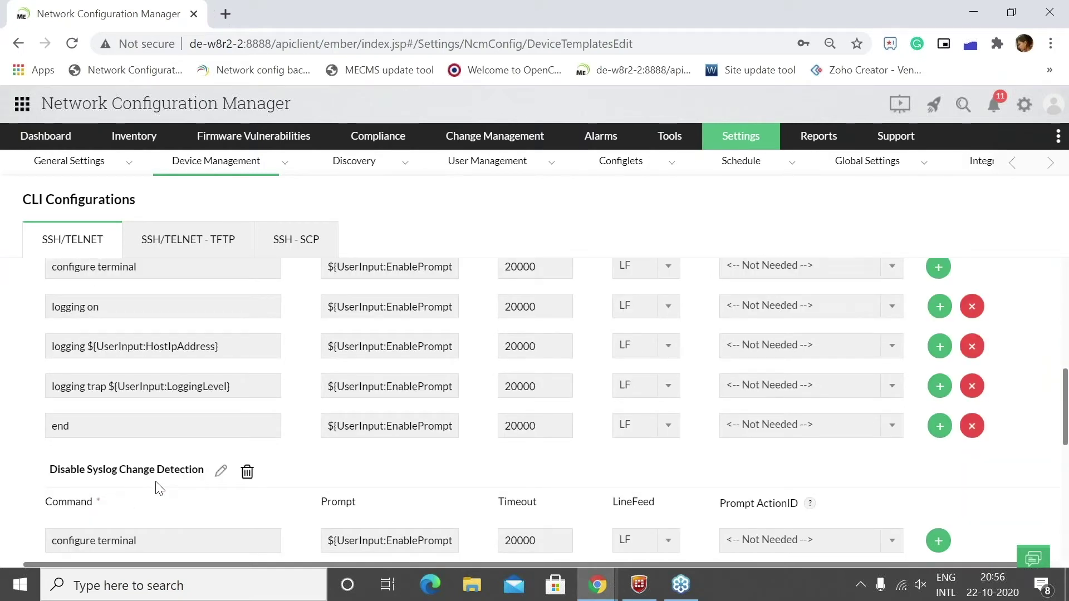
scroll(157, 482, "down", 3)
scroll(177, 478, "down", 2)
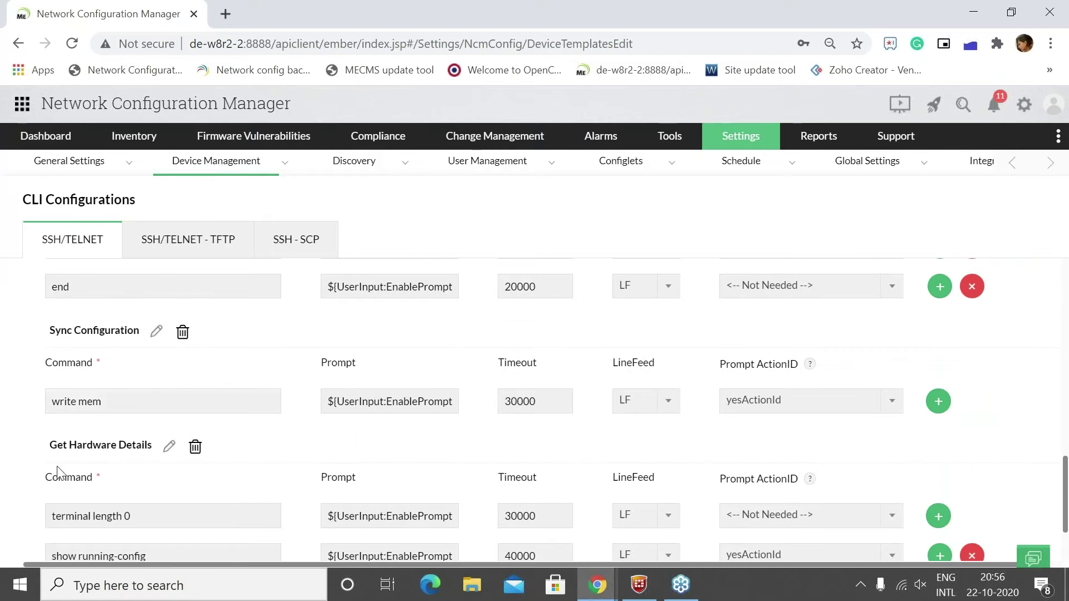
- Return through the syslog change detection commands to the Backup Running Configuration operation
scroll(104, 440, "down", 2)
scroll(334, 446, "up", 6)
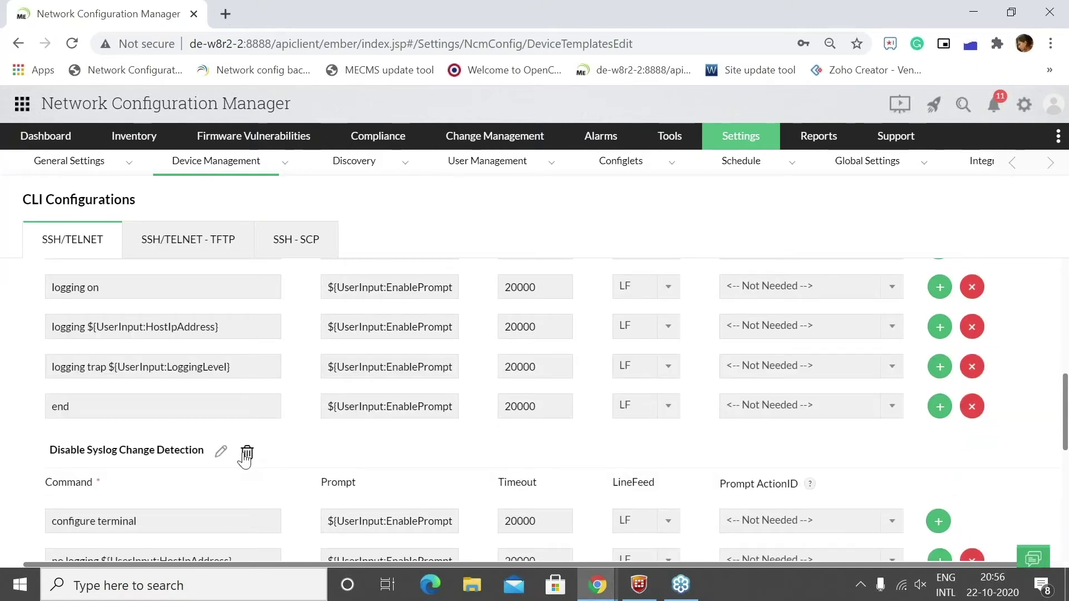
scroll(307, 423, "up", 10)
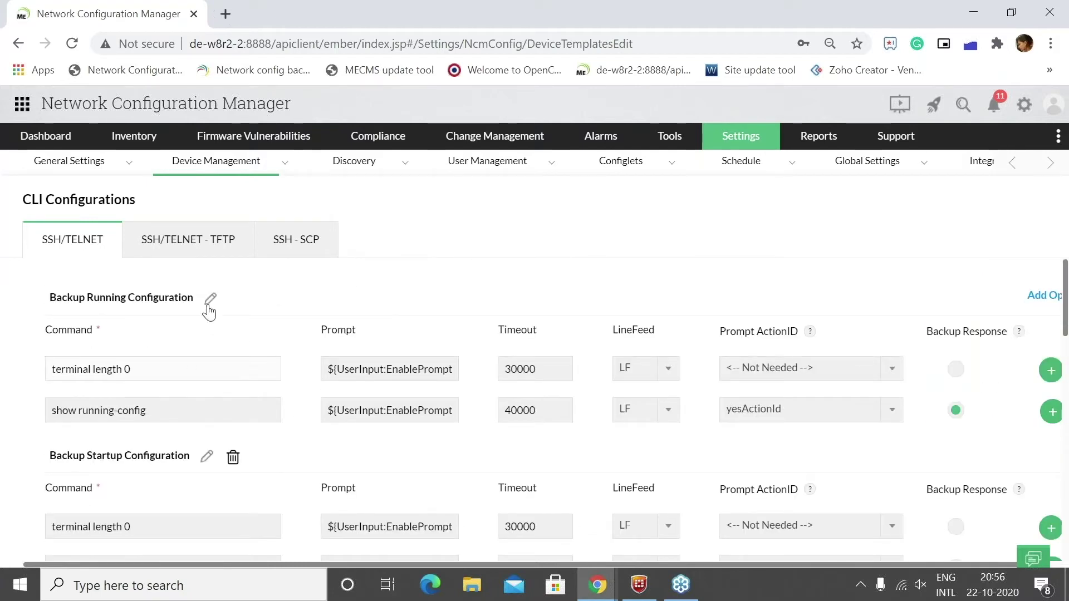
left_click(143, 371)
type("hg")
key("BackSpace")
key("BackSpace")
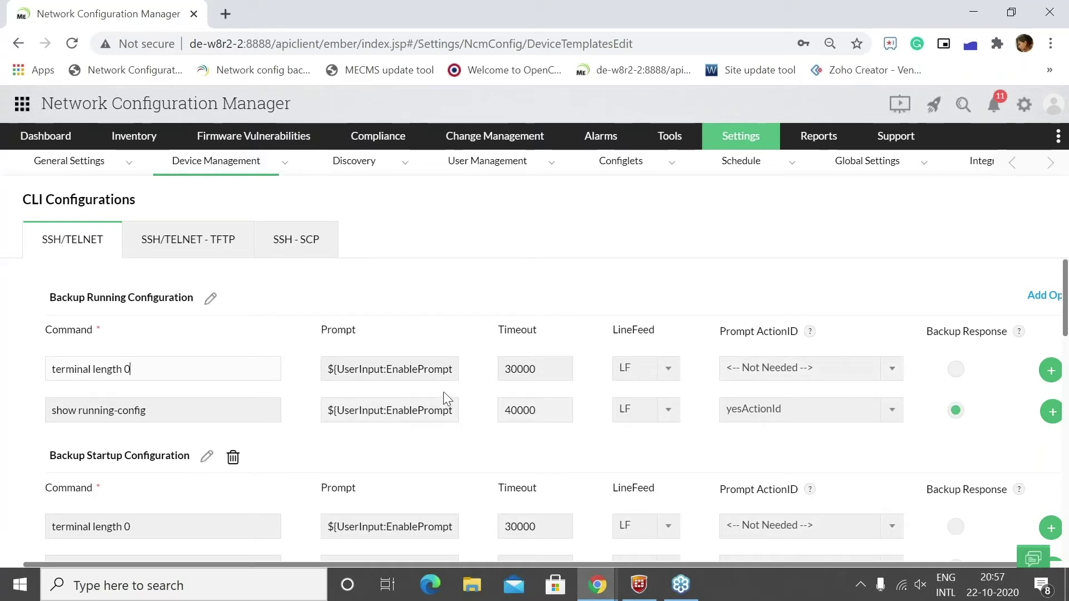
- Look through the available Prompt ActionID options for the show running-config command, and close the list without changing the selection
left_click(809, 382)
left_click(809, 378)
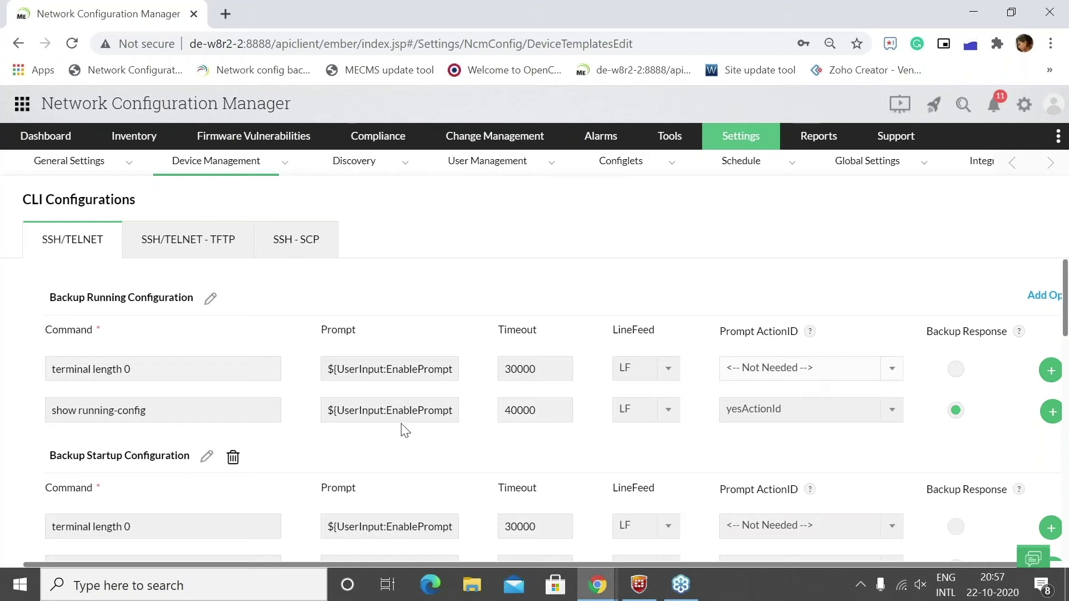
left_click(817, 426)
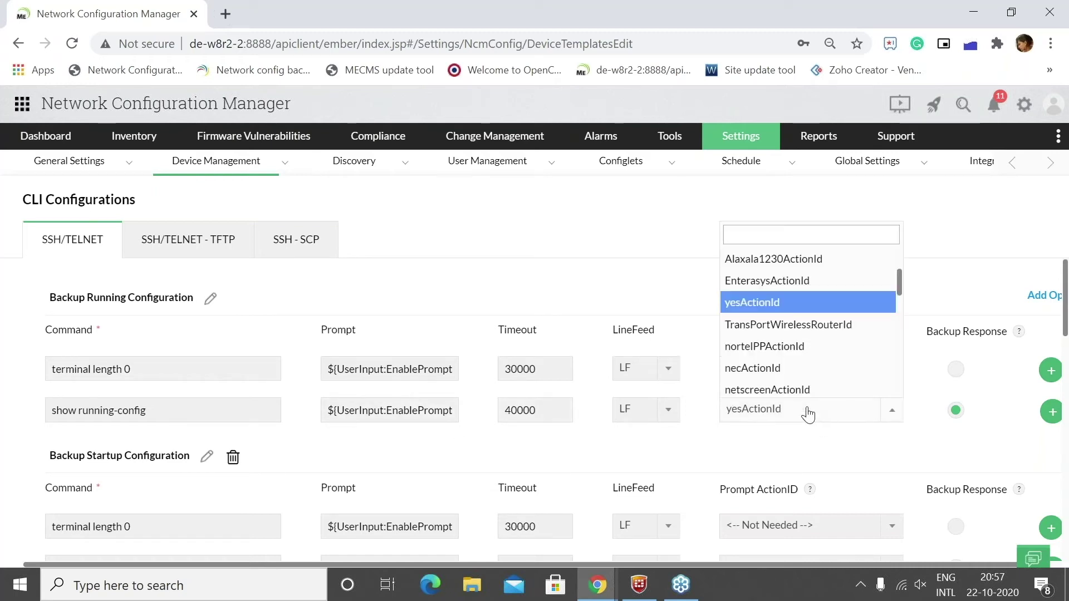
scroll(824, 359, "down", 2)
scroll(824, 358, "up", 2)
scroll(794, 315, "down", 10)
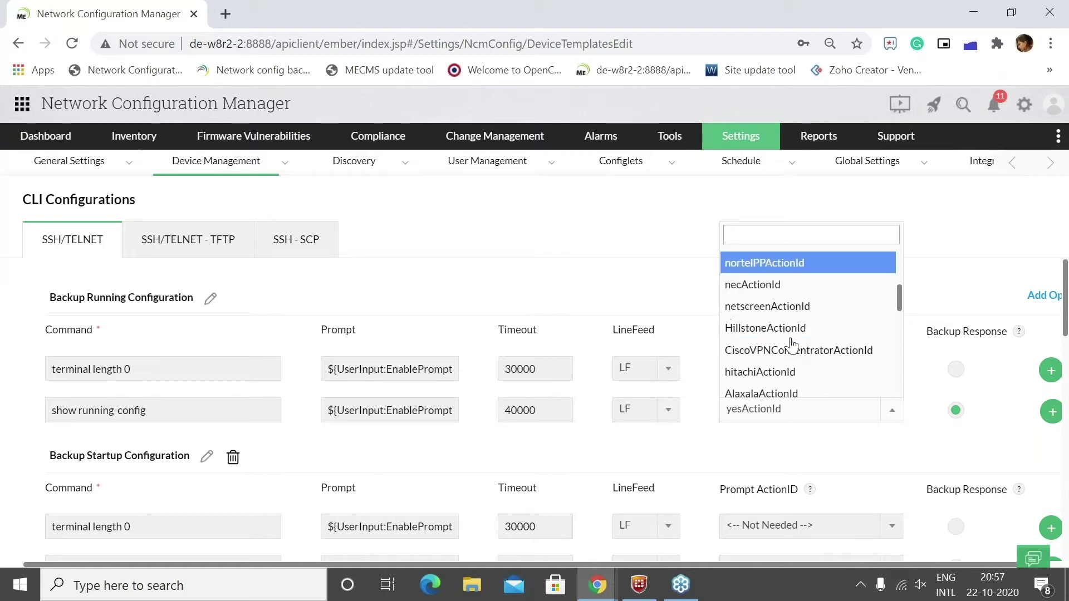
scroll(794, 355, "down", 5)
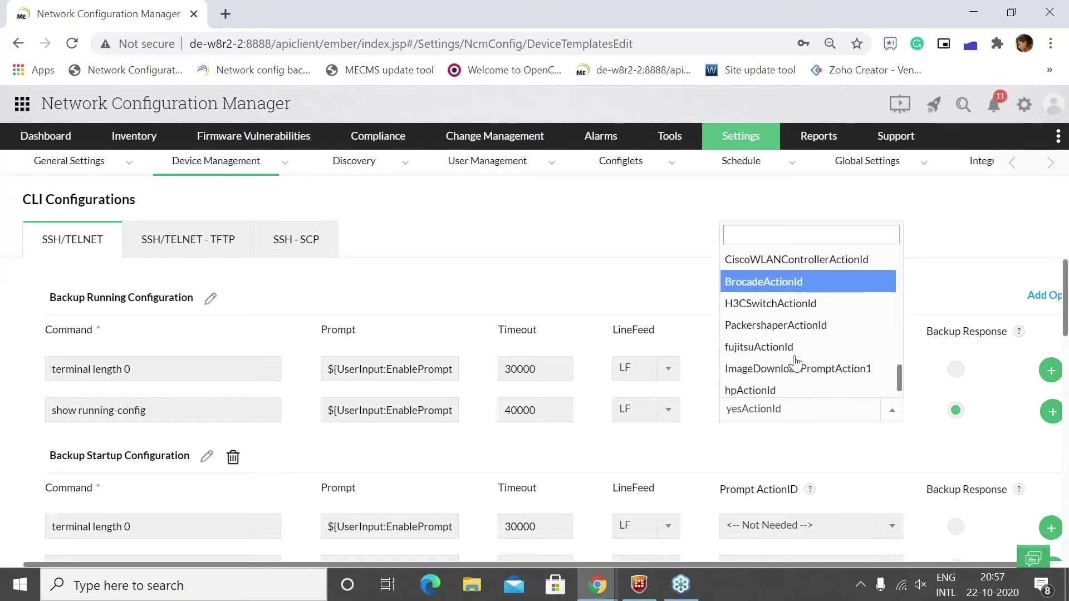
scroll(797, 359, "up", 15)
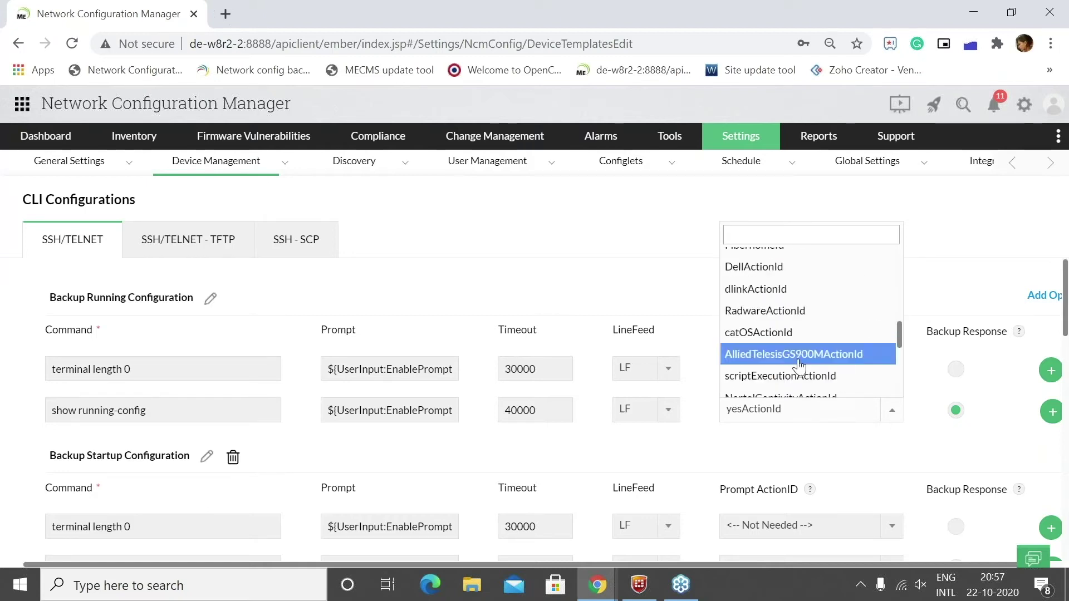
left_click(838, 474)
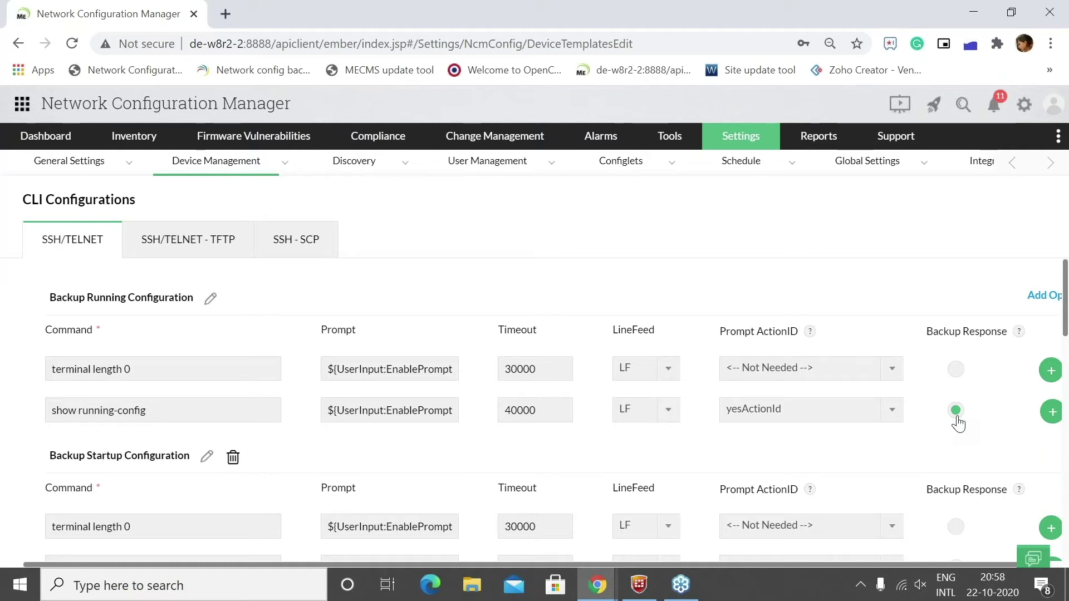
- Review the SSH/TELNET operations from Backup Startup Configuration through Enable and Disable Syslog Change Detection
scroll(969, 370, "down", 3)
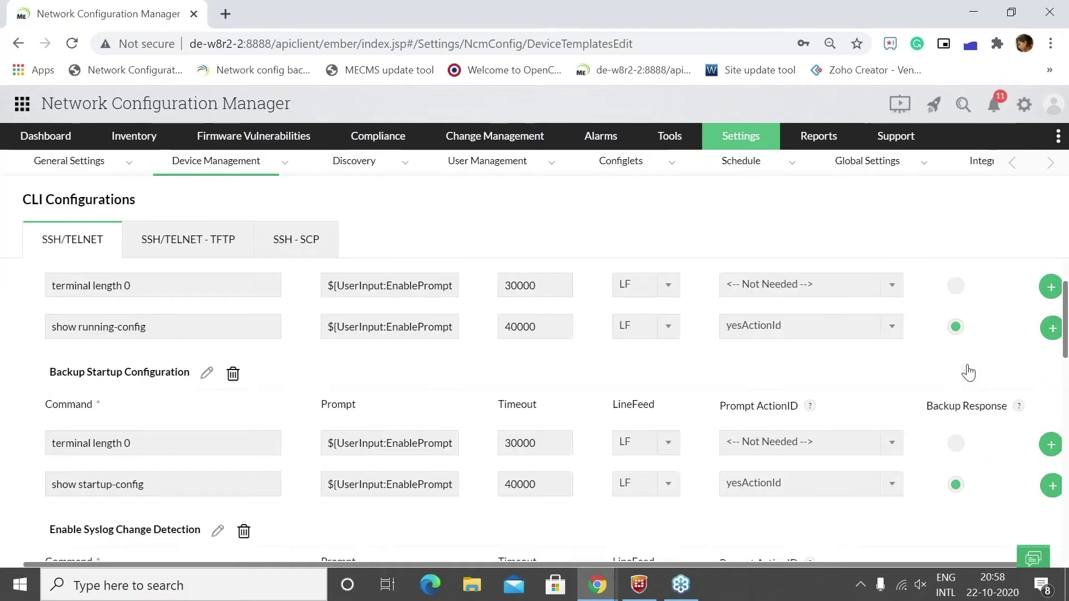
scroll(952, 411, "down", 3)
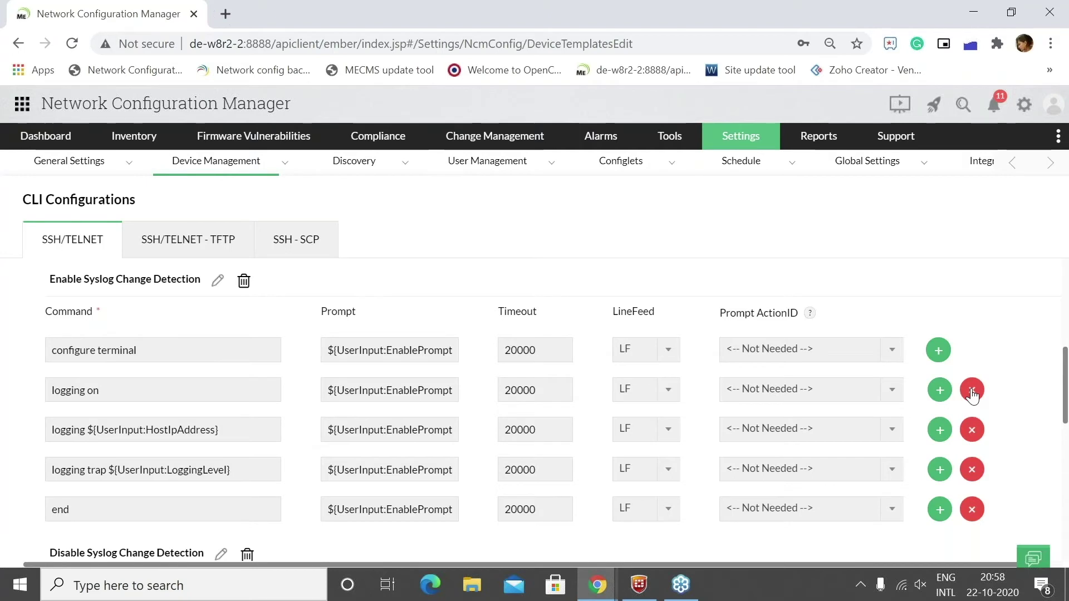
scroll(477, 417, "down", 4)
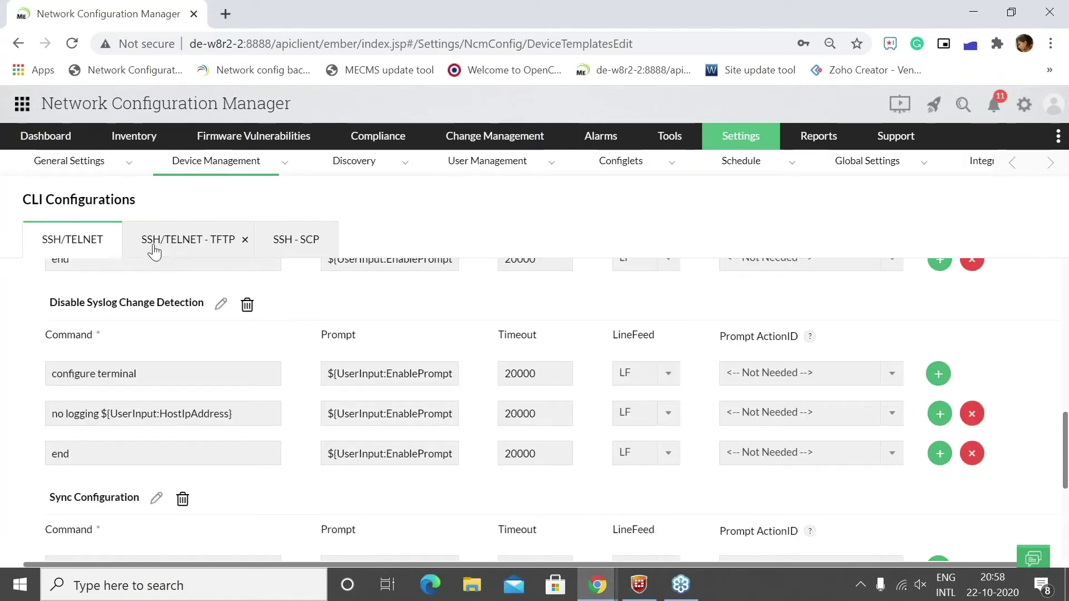
- Compare the Backup Running Configuration commands for SSH/TELNET - TFTP and SSH - SCP, and return to the SSH/TELNET set
left_click(154, 252)
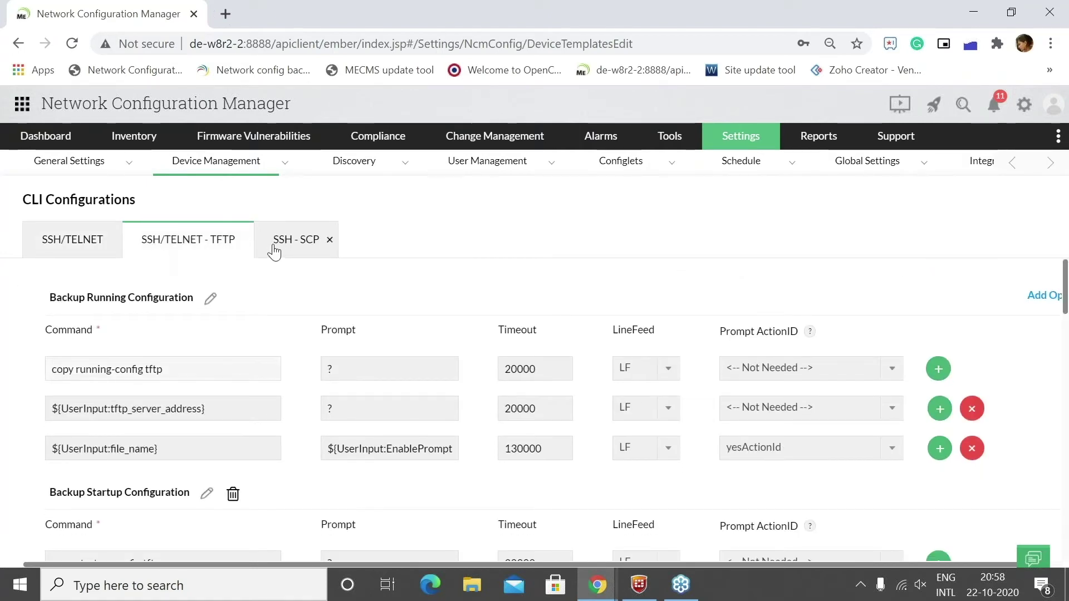
left_click(274, 252)
left_click(195, 248)
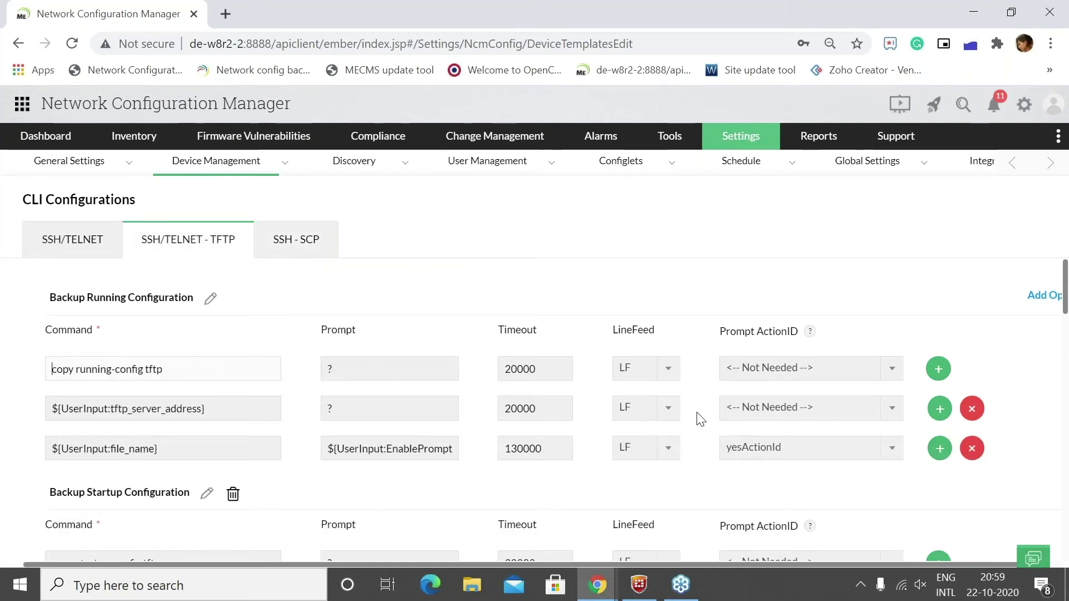
left_click(284, 243)
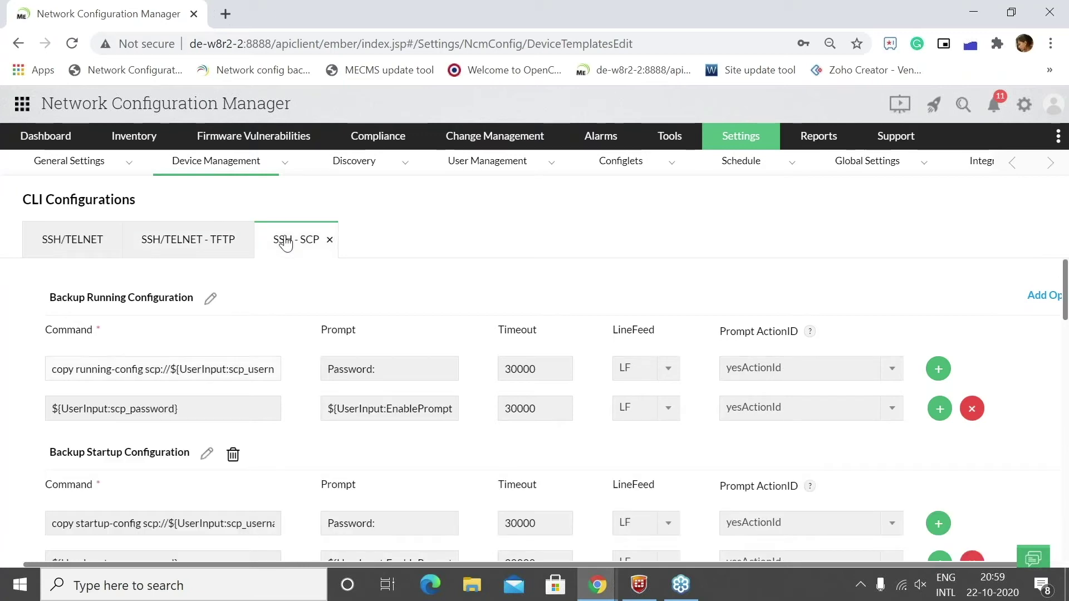
left_click(75, 242)
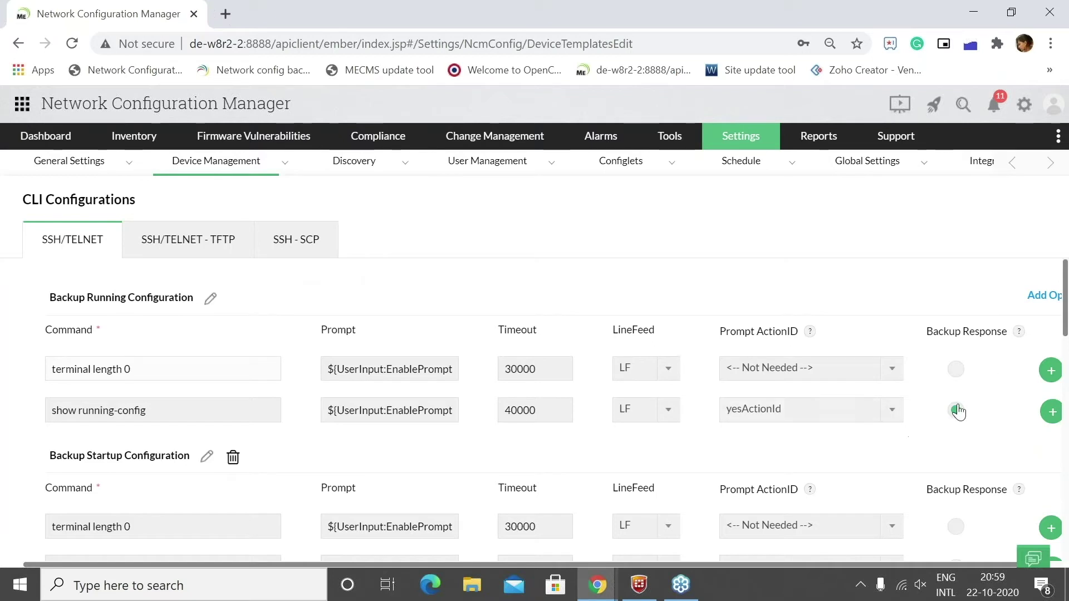
- Open the SSH/TELNET - TFTP commands and examine every operation from Backup Running Configuration through Get Hardware Details
left_click(171, 241)
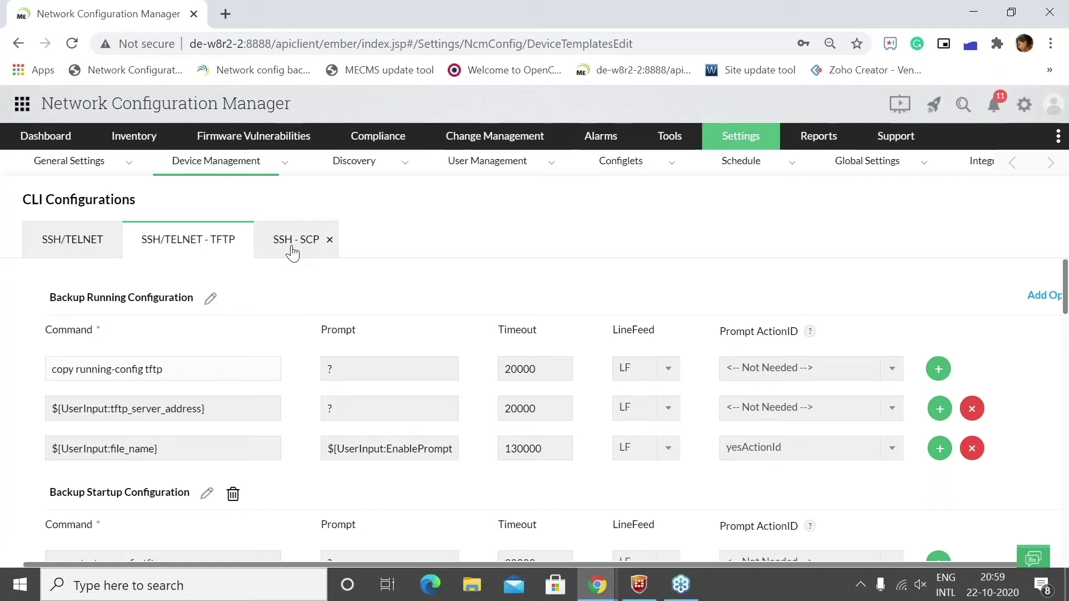
scroll(841, 323, "down", 1)
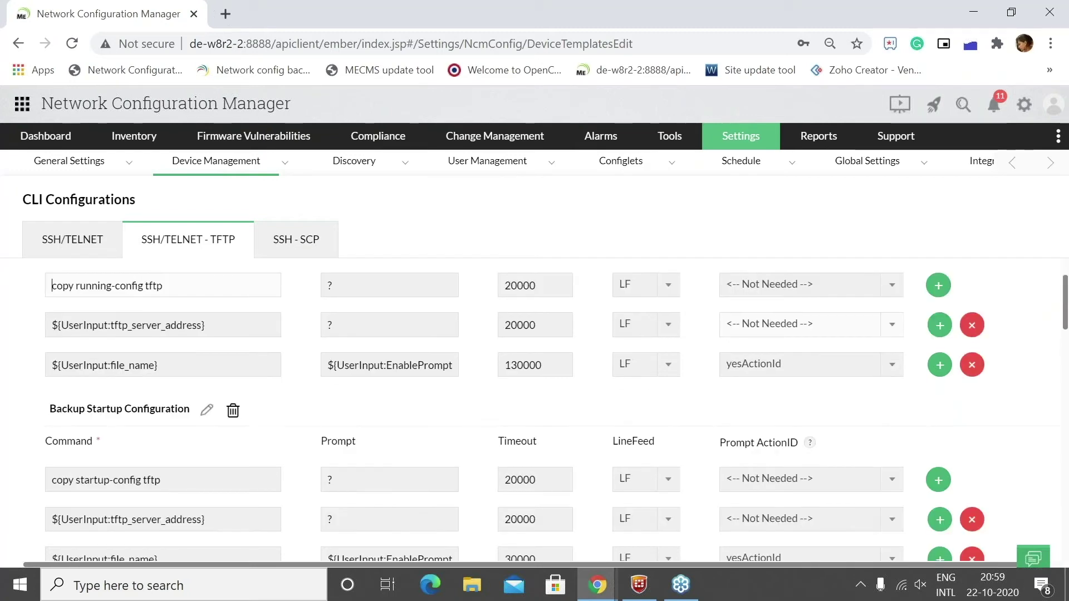
scroll(358, 320, "down", 1)
scroll(1009, 335, "up", 2)
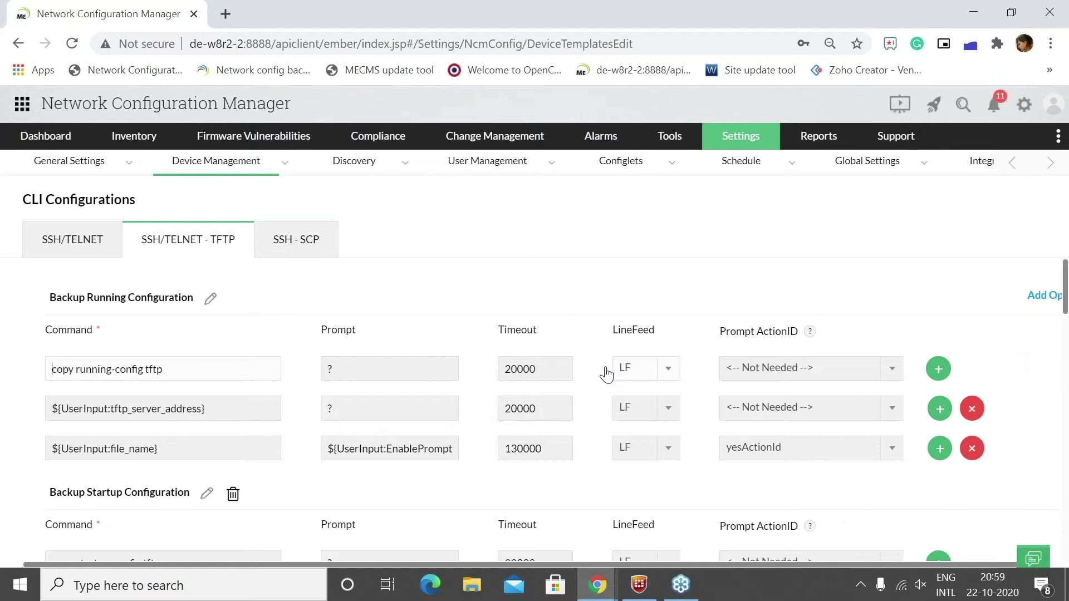
scroll(261, 372, "down", 1)
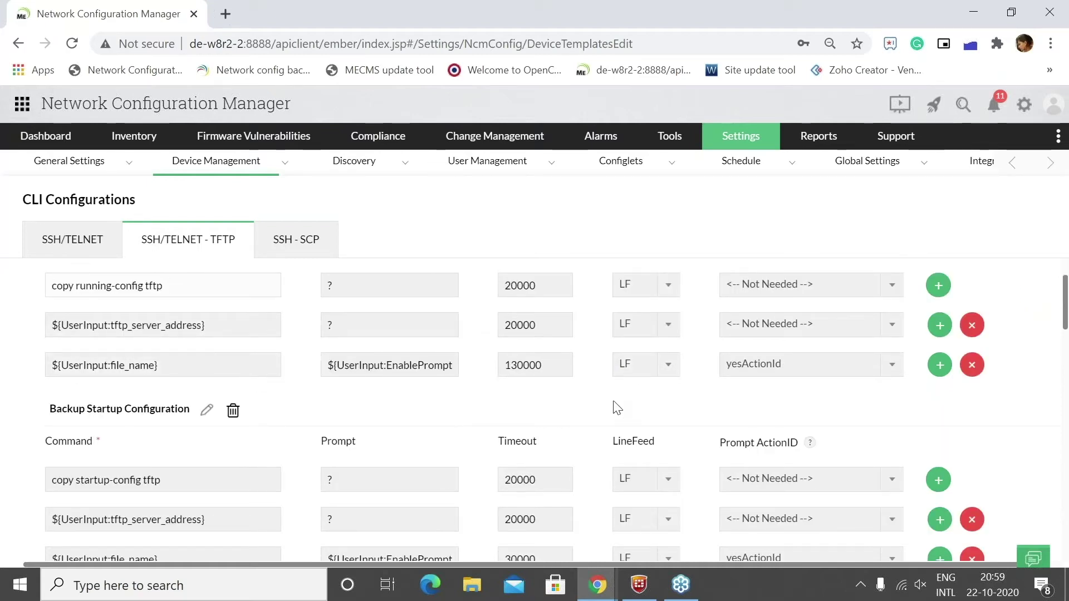
scroll(806, 453, "down", 5)
scroll(817, 455, "down", 3)
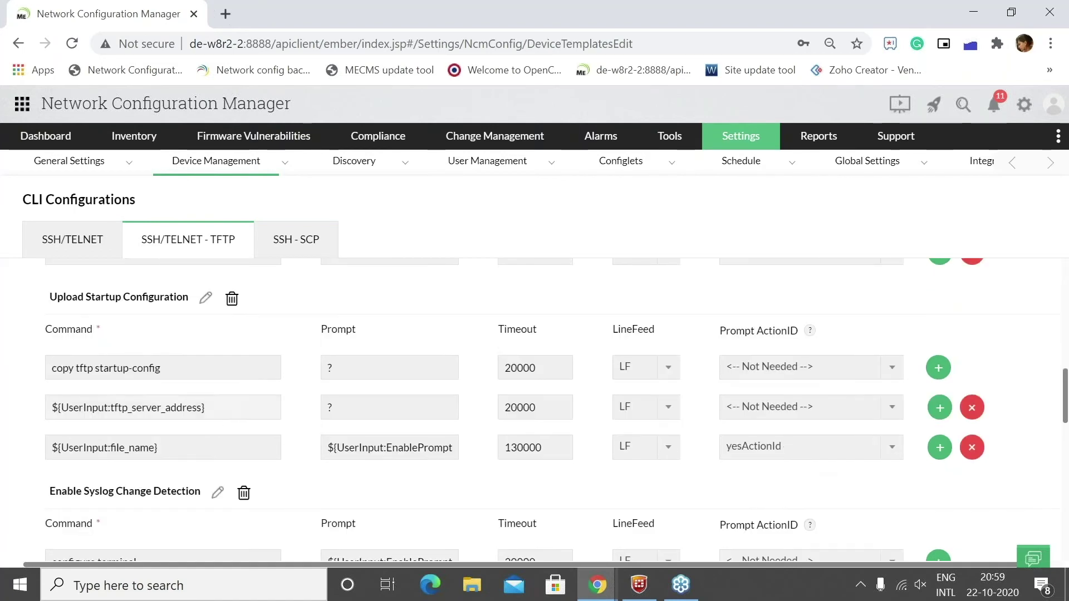
scroll(832, 461, "down", 12)
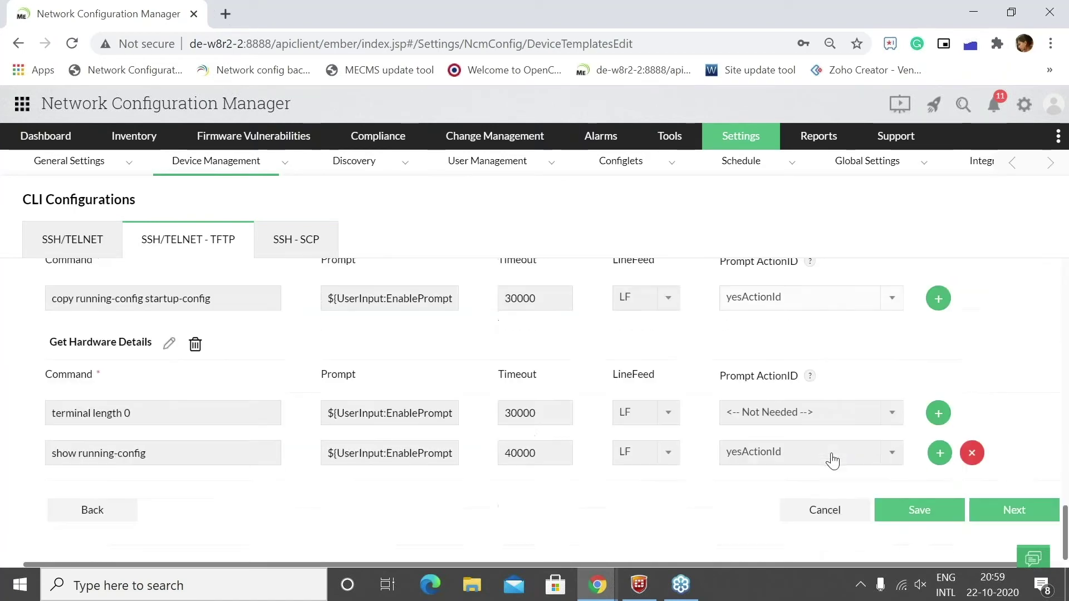
- Advance to the template's System Object Identifier page and look through its SysObjectID, series and model entries
left_click(1008, 517)
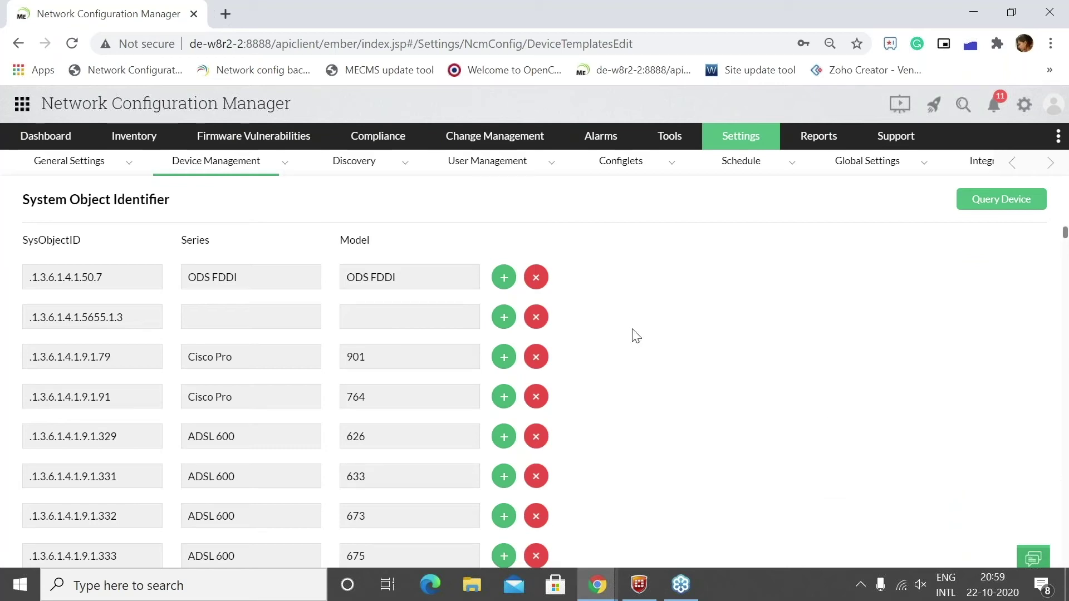
scroll(95, 262, "down", 13)
scroll(117, 299, "down", 20)
scroll(279, 370, "down", 8)
scroll(432, 403, "down", 3)
scroll(435, 402, "up", 12)
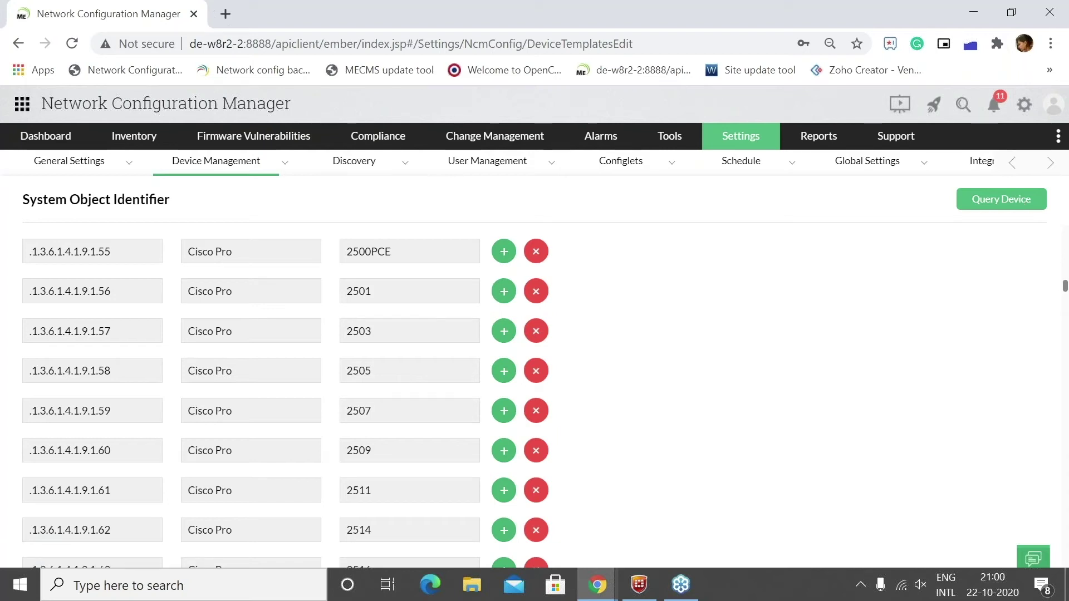
- View the Query Device form for adding a SysObjectID, close it and look through the remaining identifier entries
left_click(1001, 200)
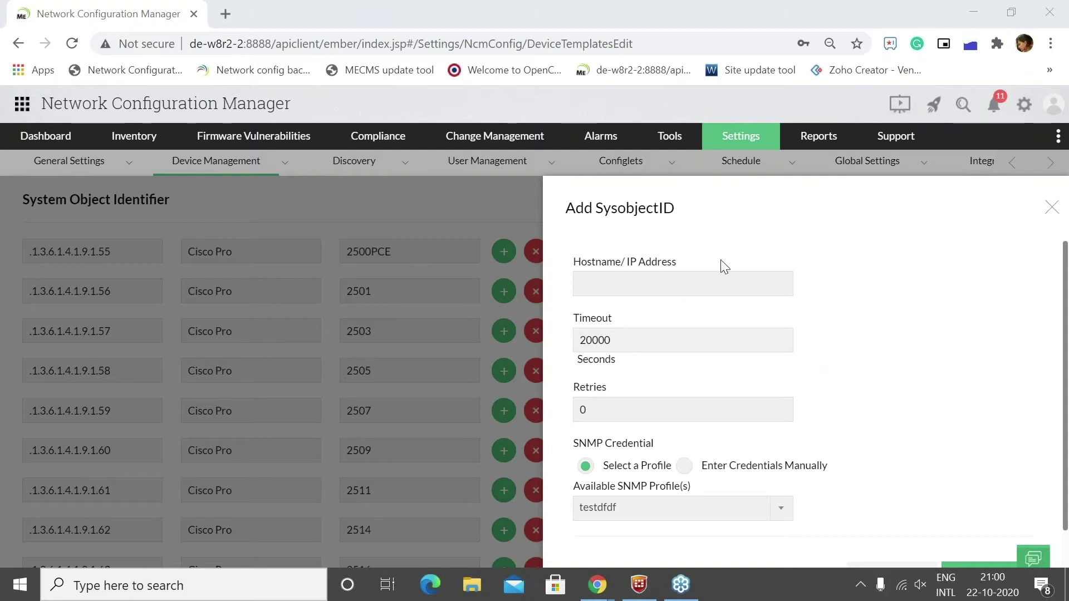
left_click(1052, 208)
scroll(840, 386, "down", 15)
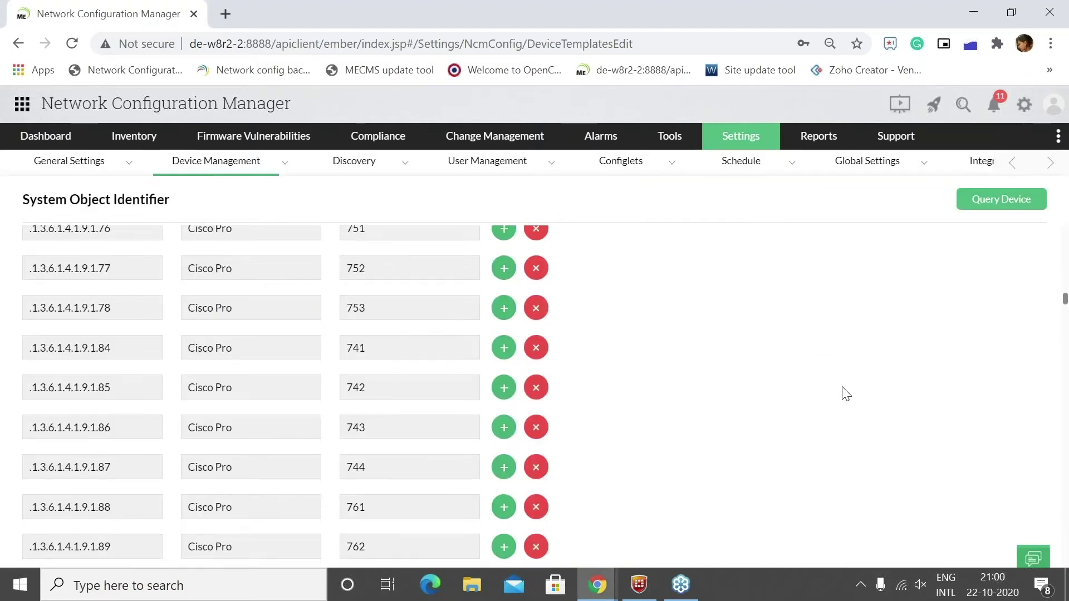
scroll(838, 405, "down", 20)
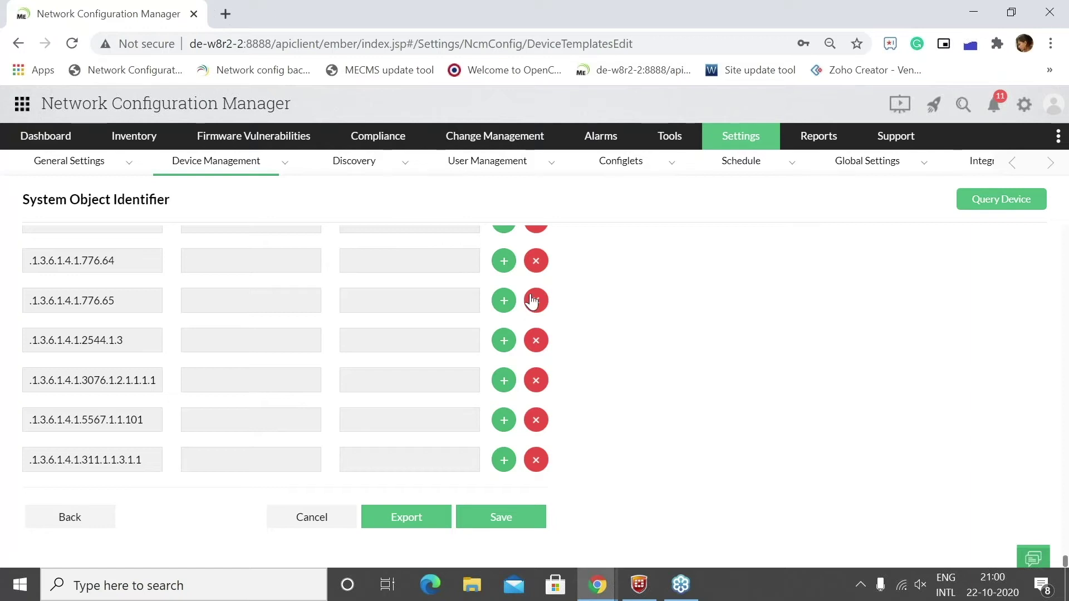
scroll(530, 301, "up", 10)
- Return to the Device Templates list and look over the templates available for each device type
mouse_move(205, 170)
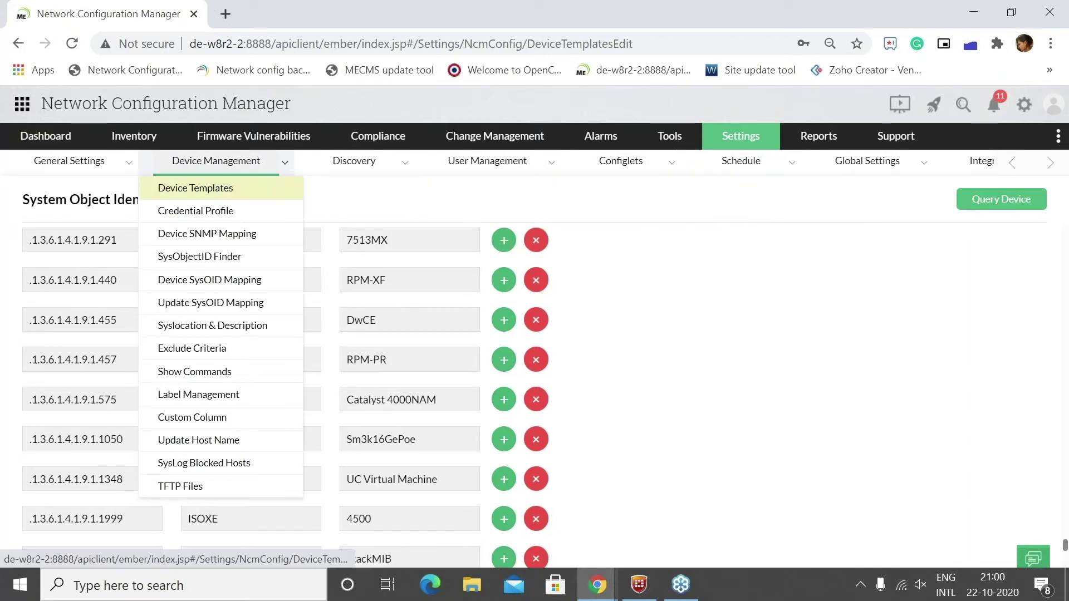
left_click(212, 187)
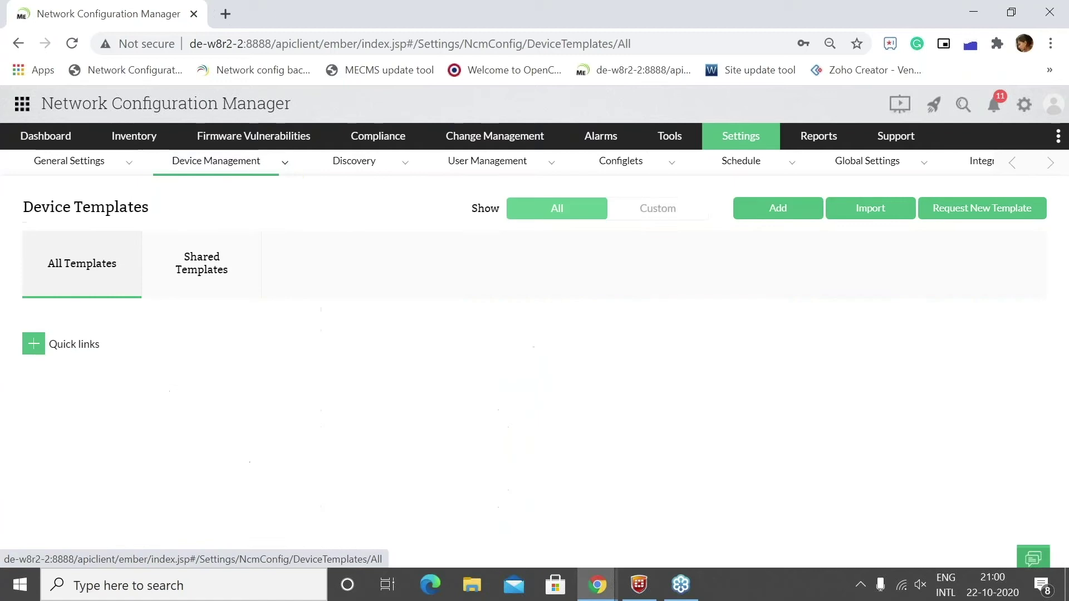
scroll(280, 441, "down", 3)
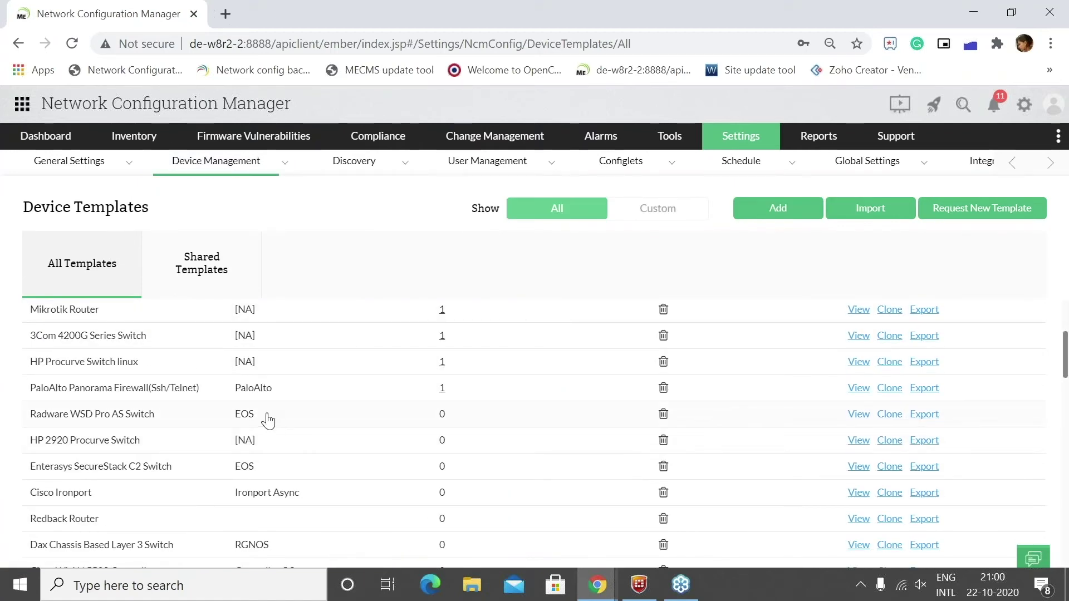
scroll(615, 402, "up", 3)
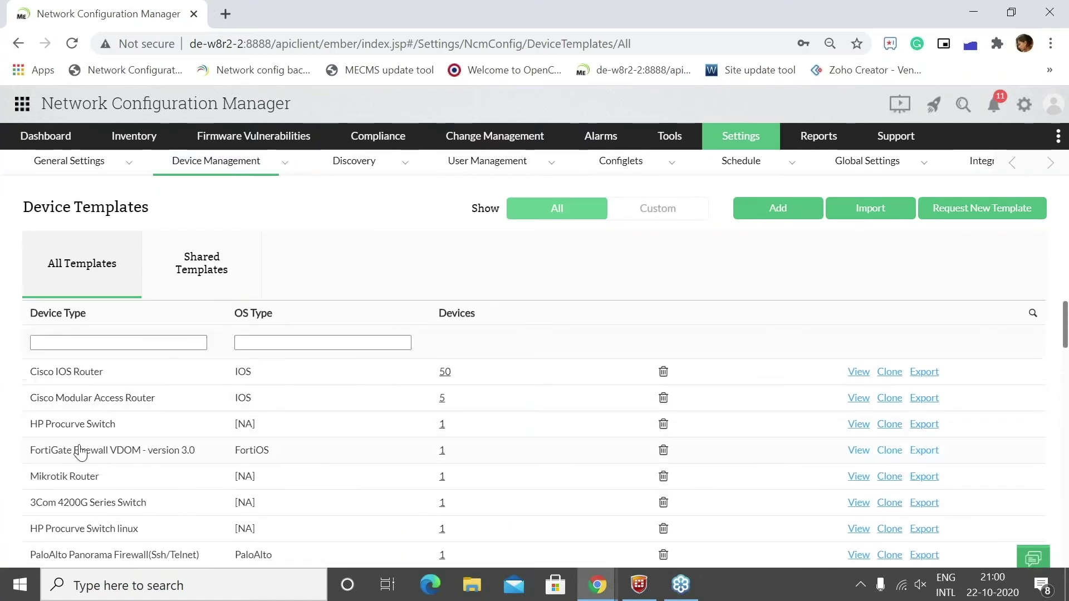
- Open the Shared Templates list and look through the templates offered for the different vendors
left_click(192, 266)
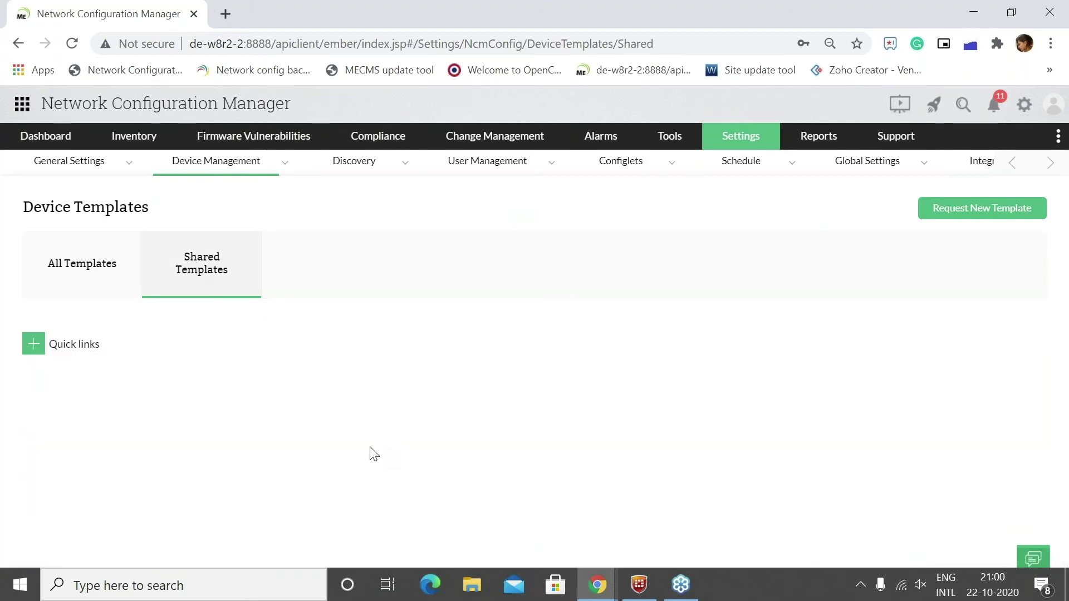
scroll(365, 446, "down", 3)
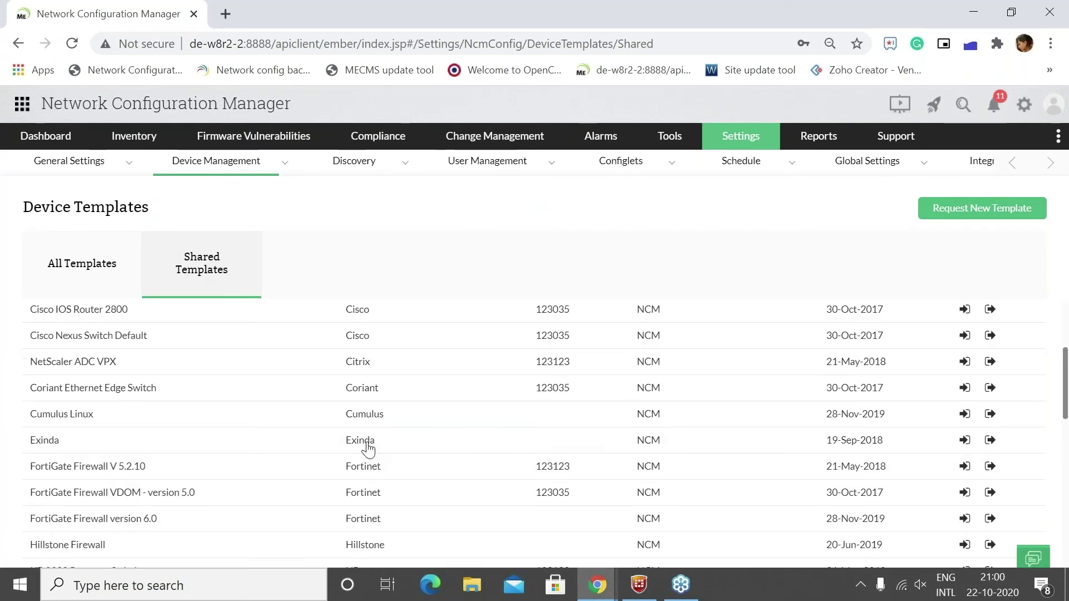
scroll(389, 418, "down", 3)
scroll(597, 406, "up", 2)
scroll(598, 406, "down", 6)
scroll(599, 407, "up", 15)
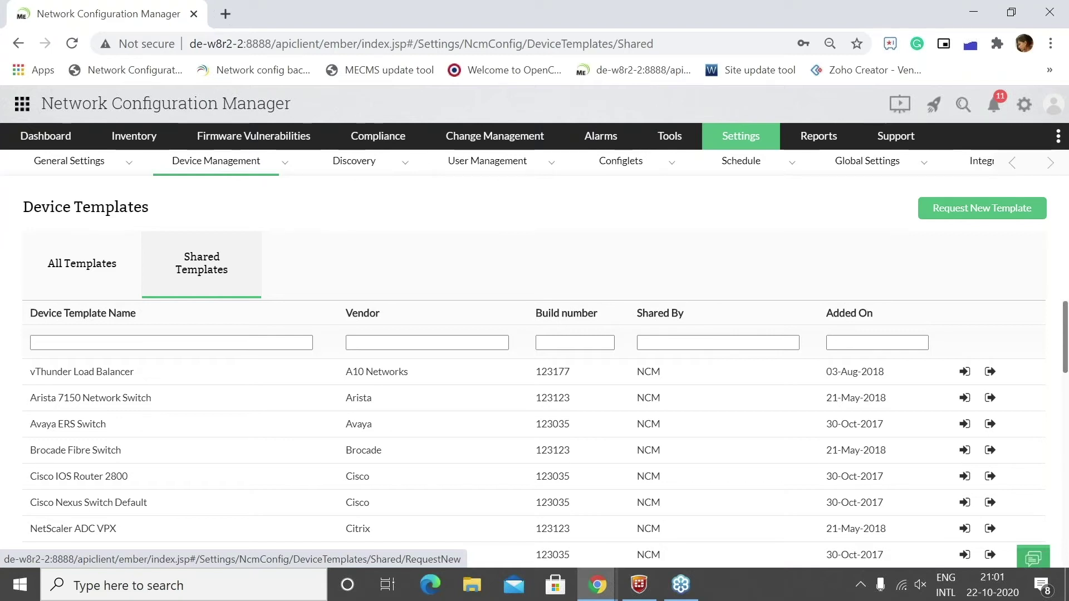
- Switch to the NCM training slideshow and go through the backup credential slides up to the failed file transfer error
mouse_move(597, 585)
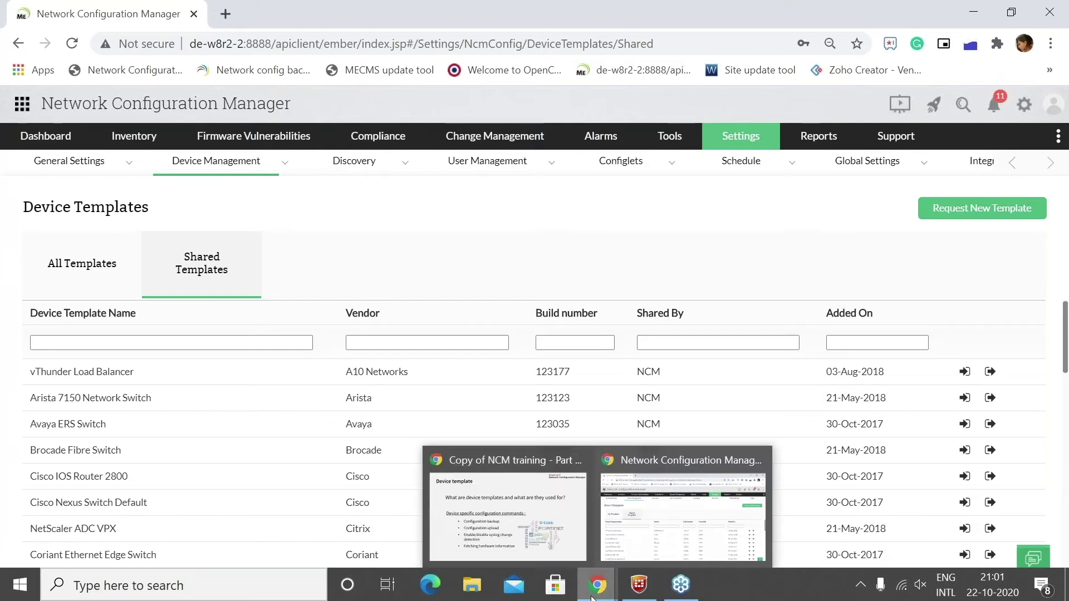
left_click(534, 532)
key("Right")
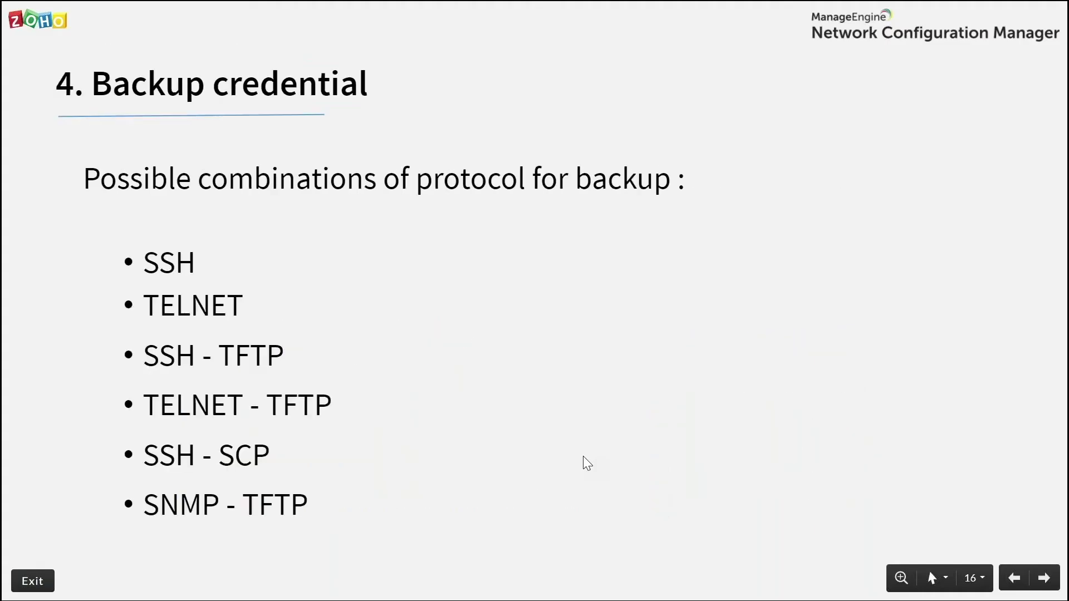
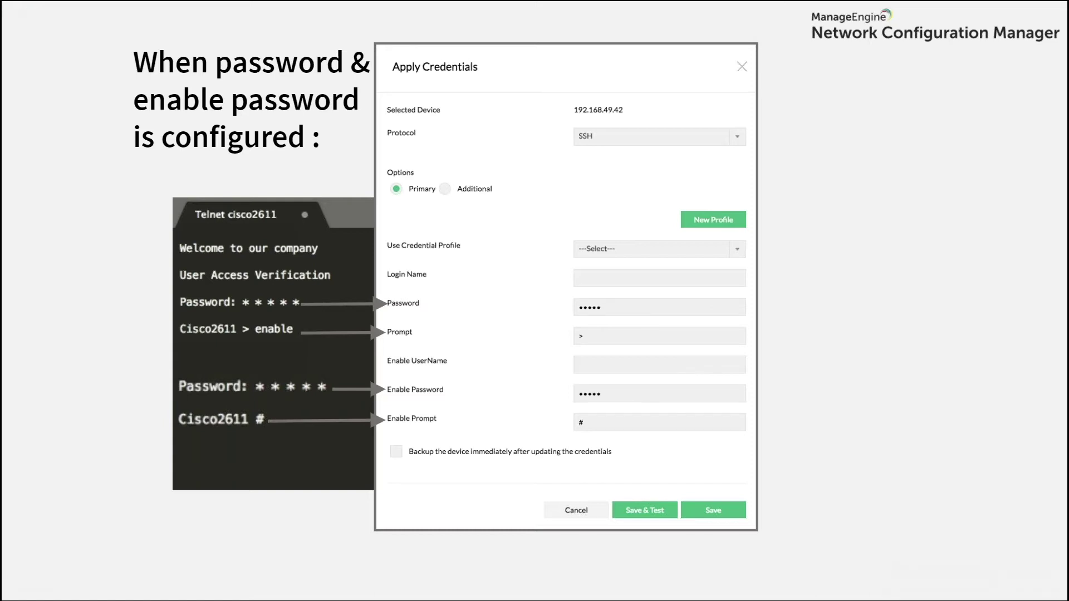
left_click(1031, 578)
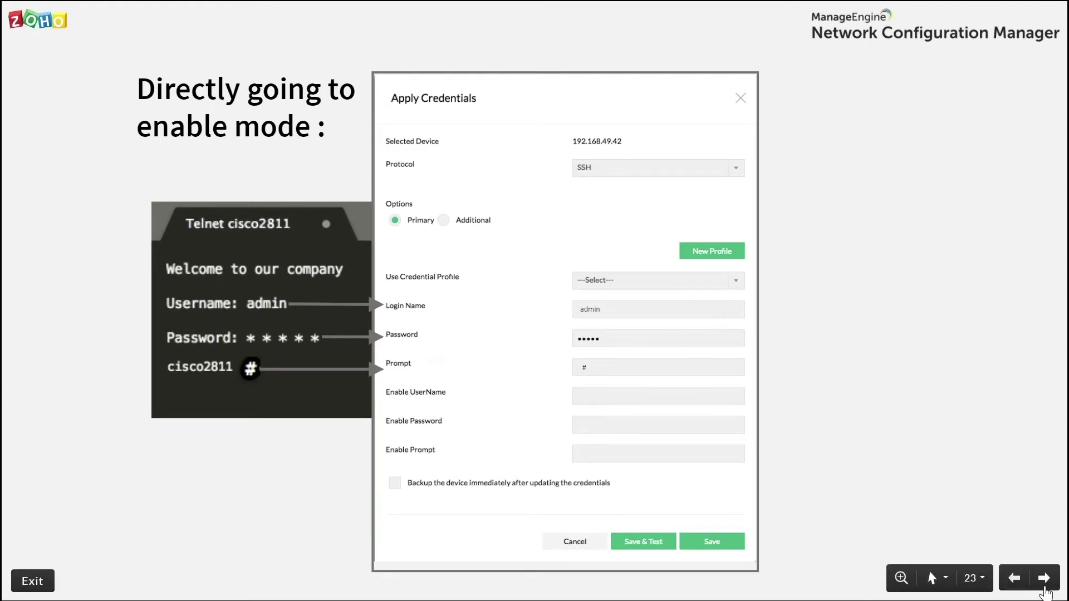
left_click(1044, 578)
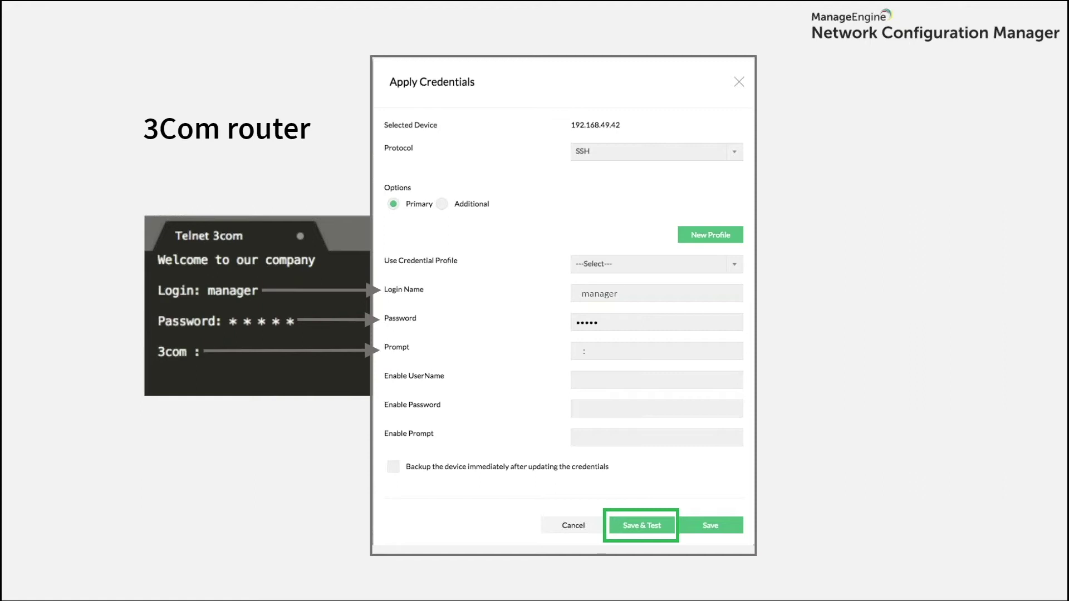
mouse_move(764, 561)
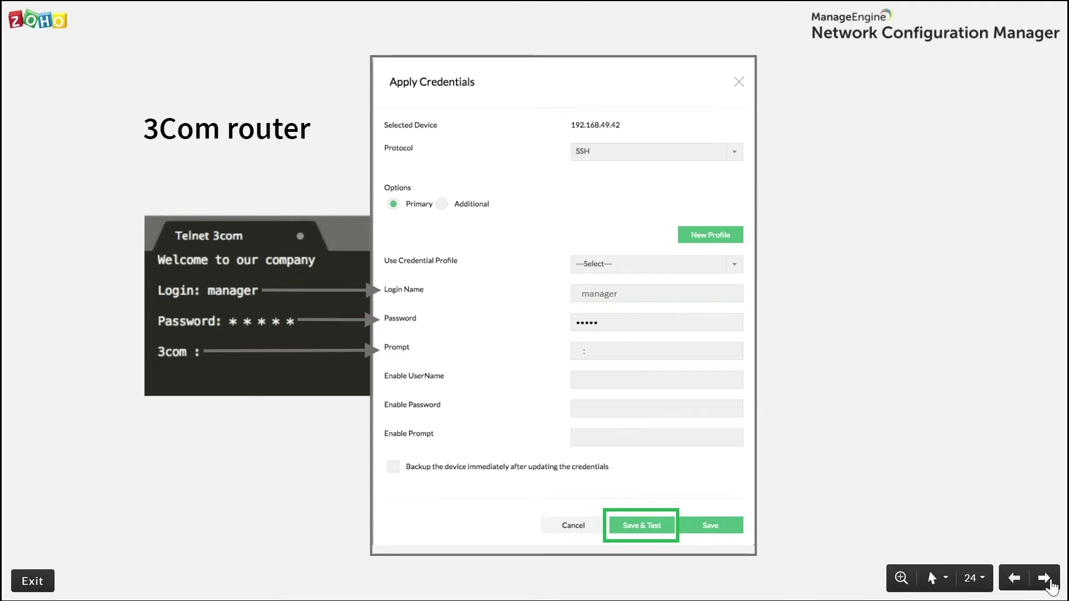
left_click(1050, 582)
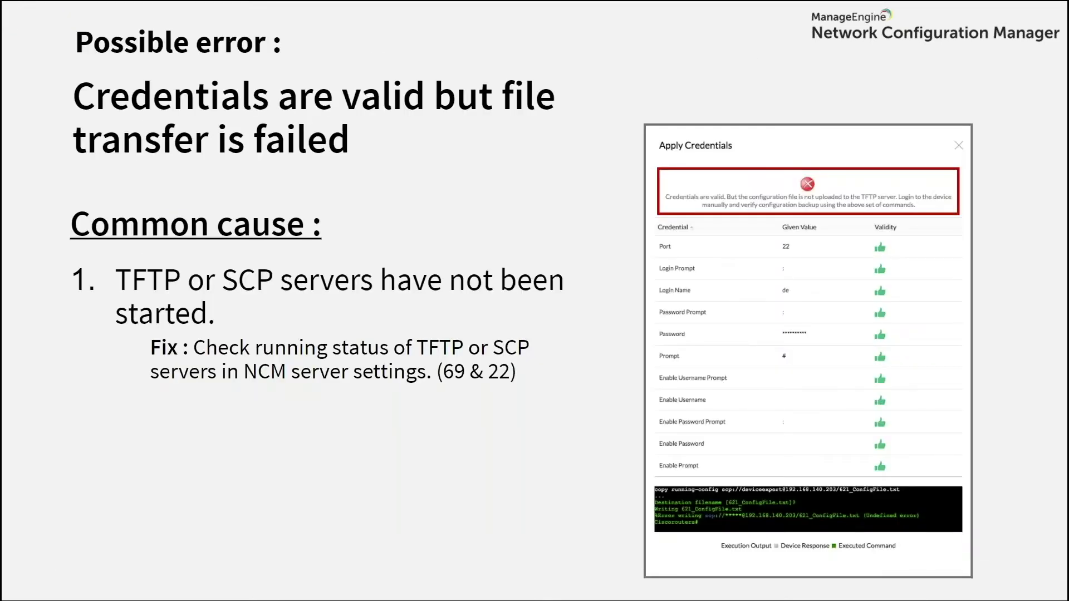
- Return to Network Configuration Manager, open the credentials of inventory device 192.168.49.2 and collapse the event notification
key("alt+Tab")
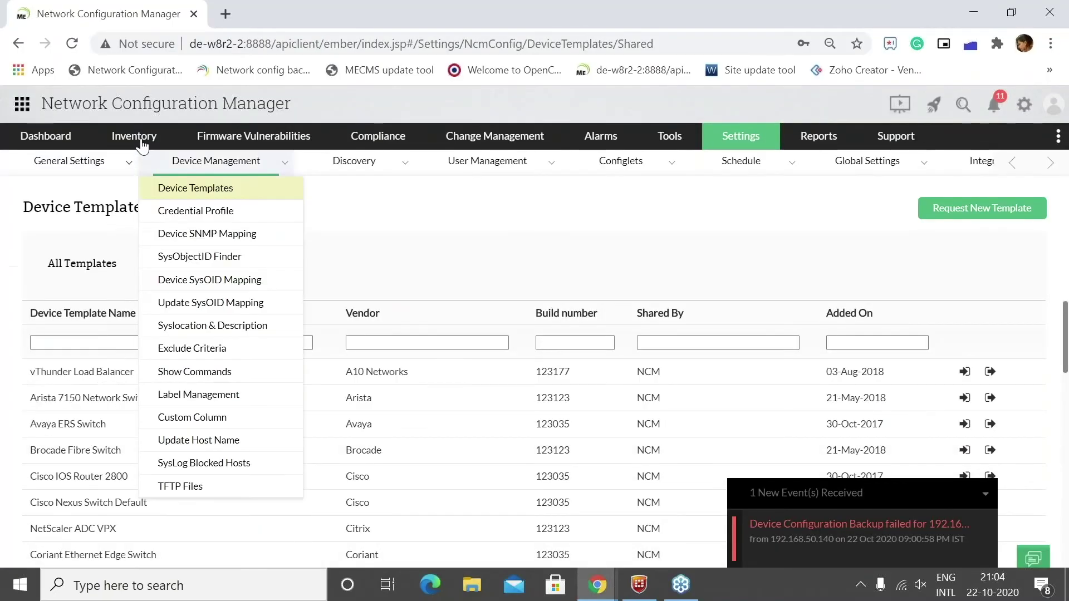
left_click(139, 137)
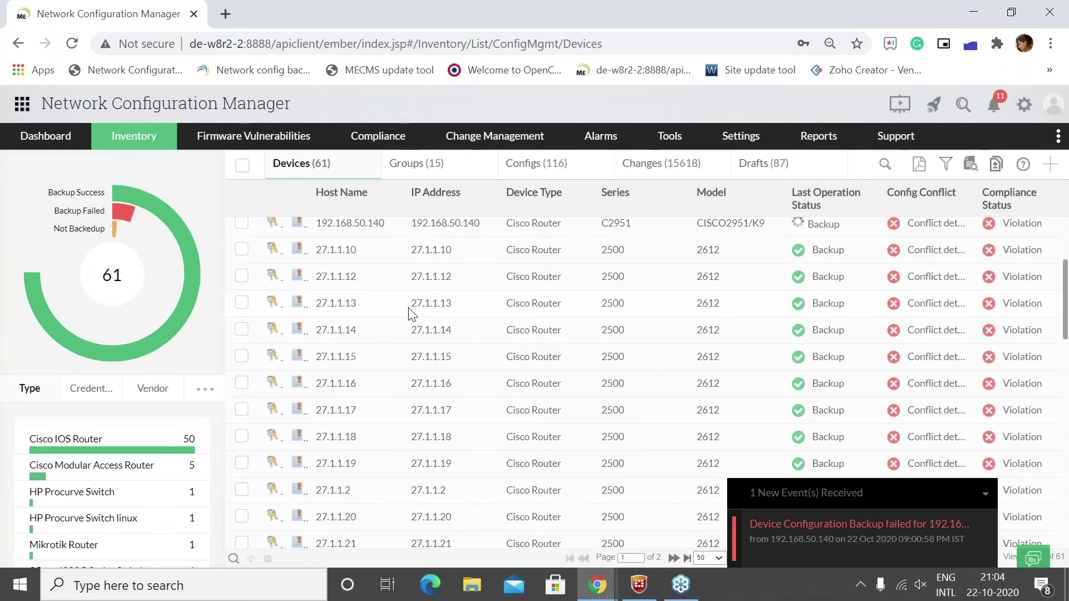
scroll(412, 315, "up", 3)
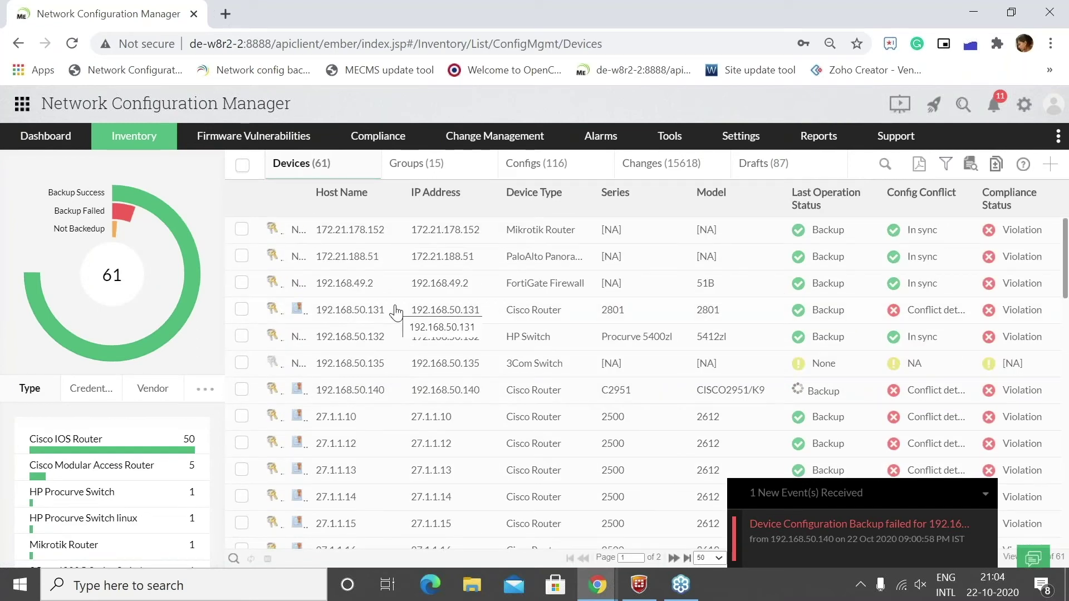
left_click(272, 285)
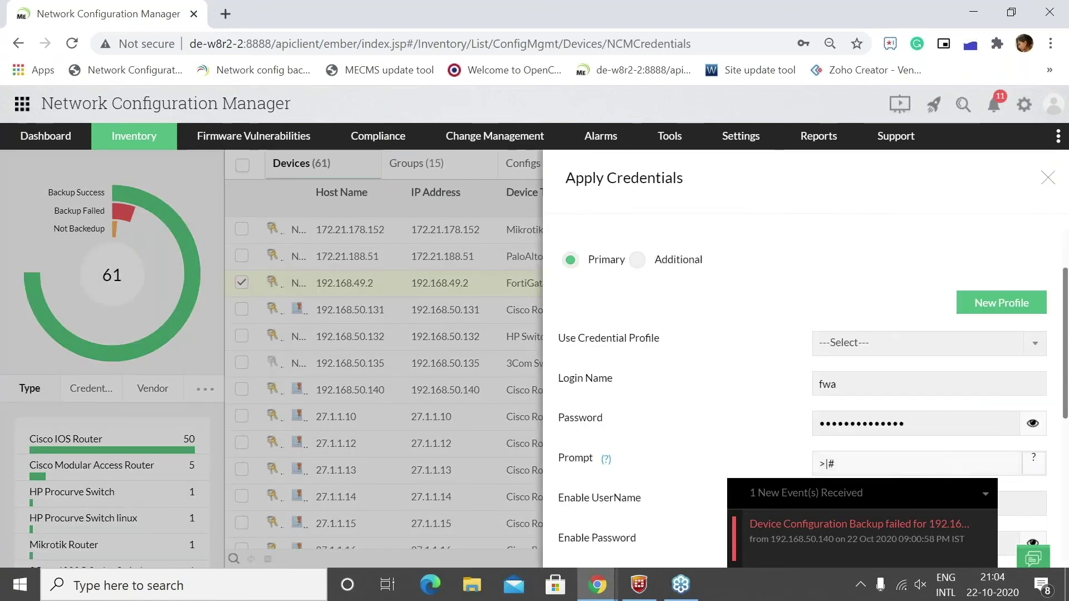
left_click(984, 494)
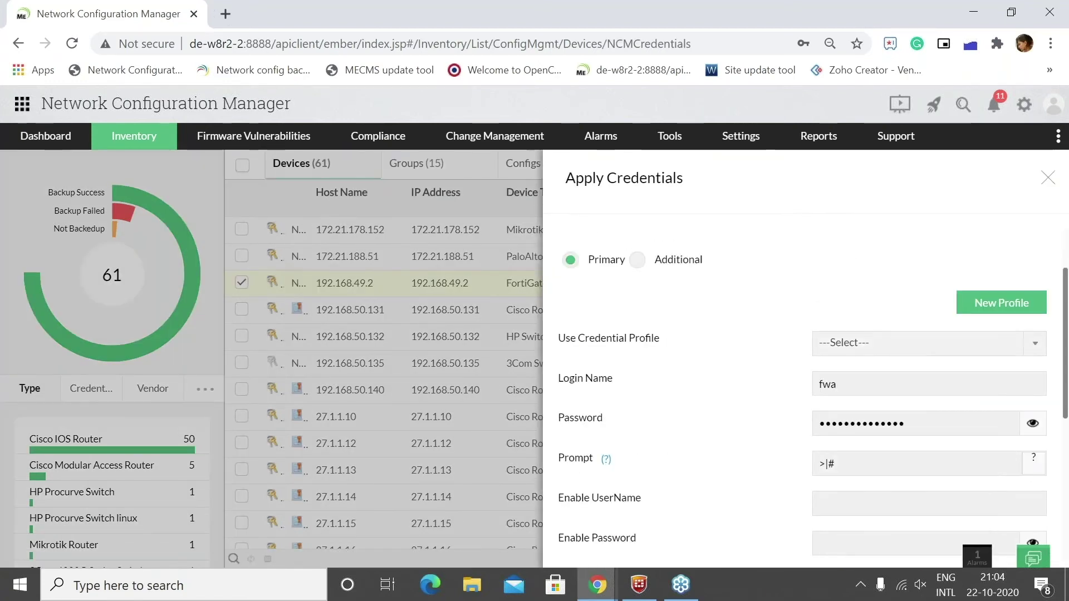
- Look through the device's primary credential fields, the immediate backup option, the save choices and the protocol selection
scroll(733, 325, "down", 3)
scroll(877, 292, "up", 2)
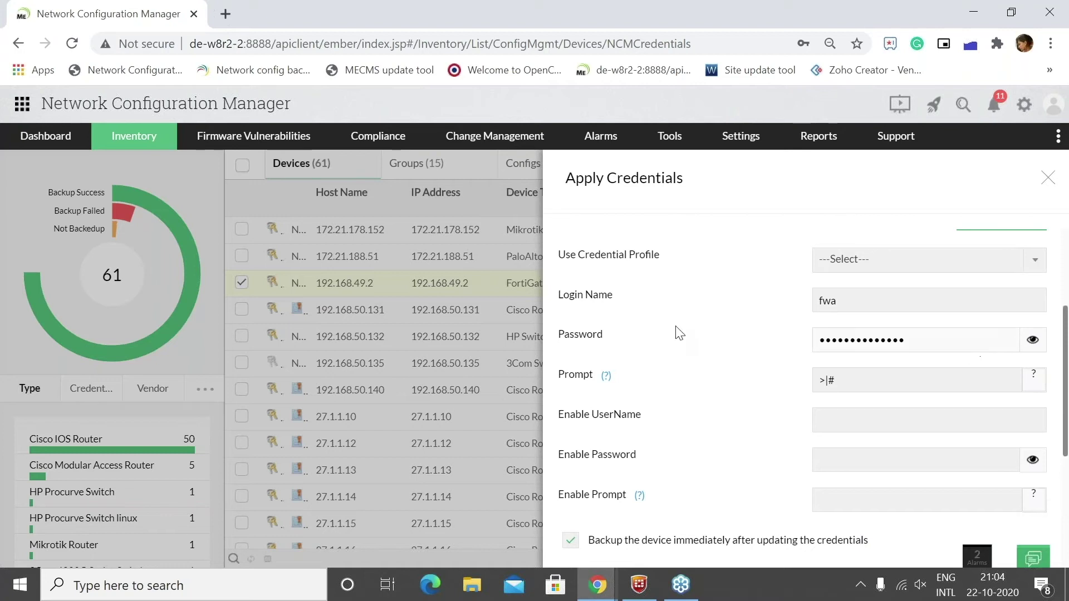
scroll(912, 427, "down", 3)
scroll(909, 426, "down", 1)
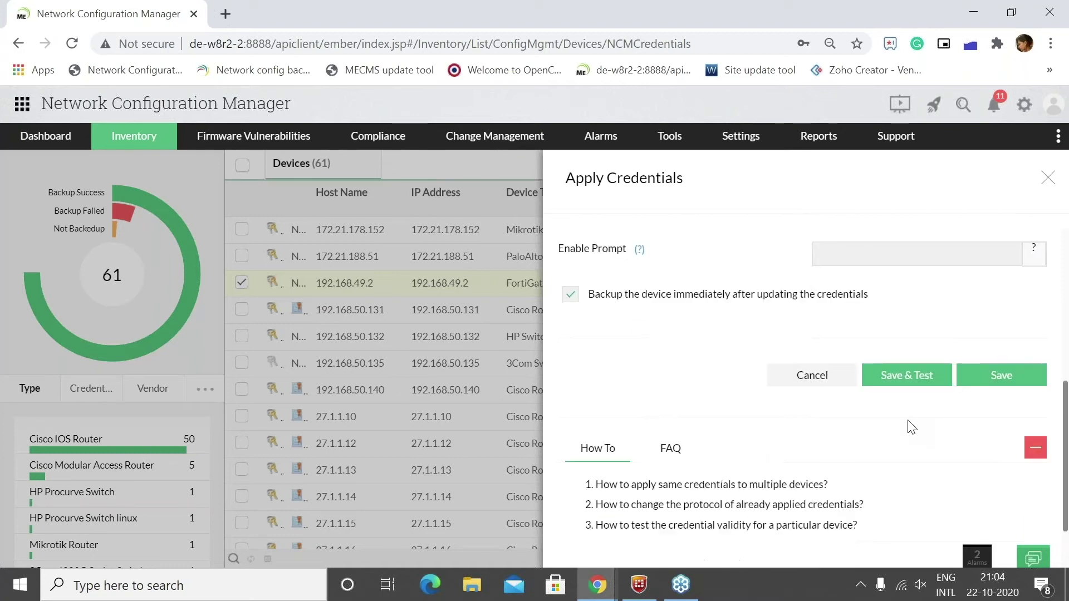
scroll(909, 412, "up", 6)
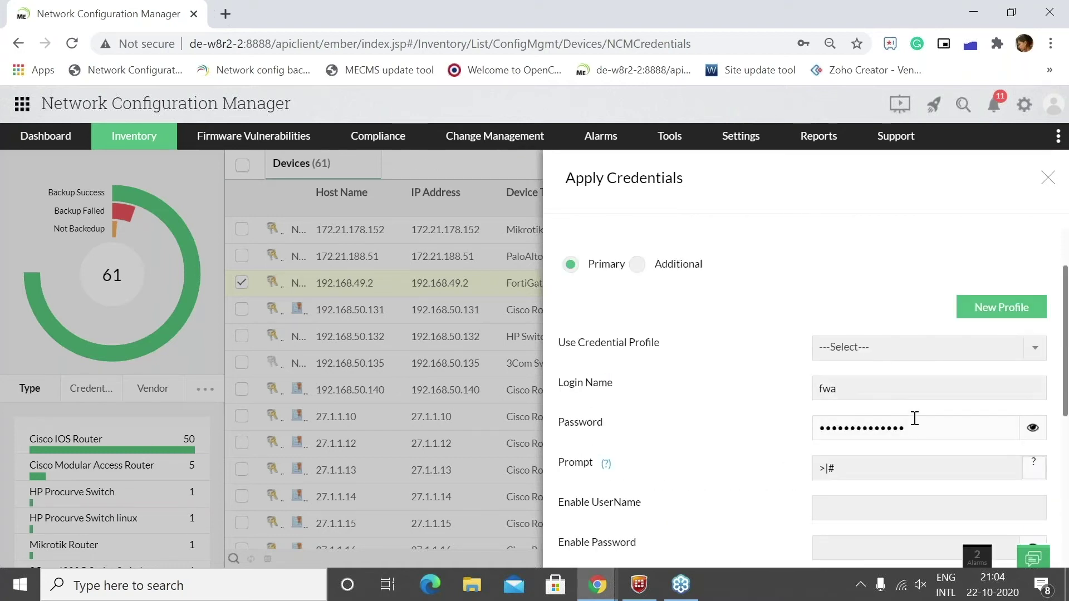
scroll(913, 415, "up", 2)
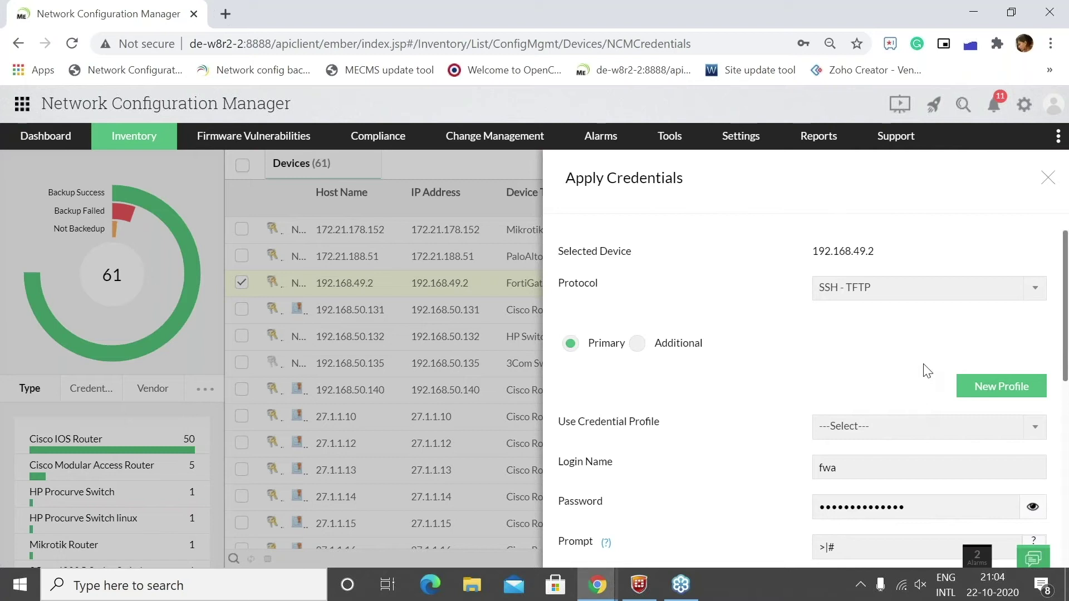
left_click(890, 298)
left_click(890, 301)
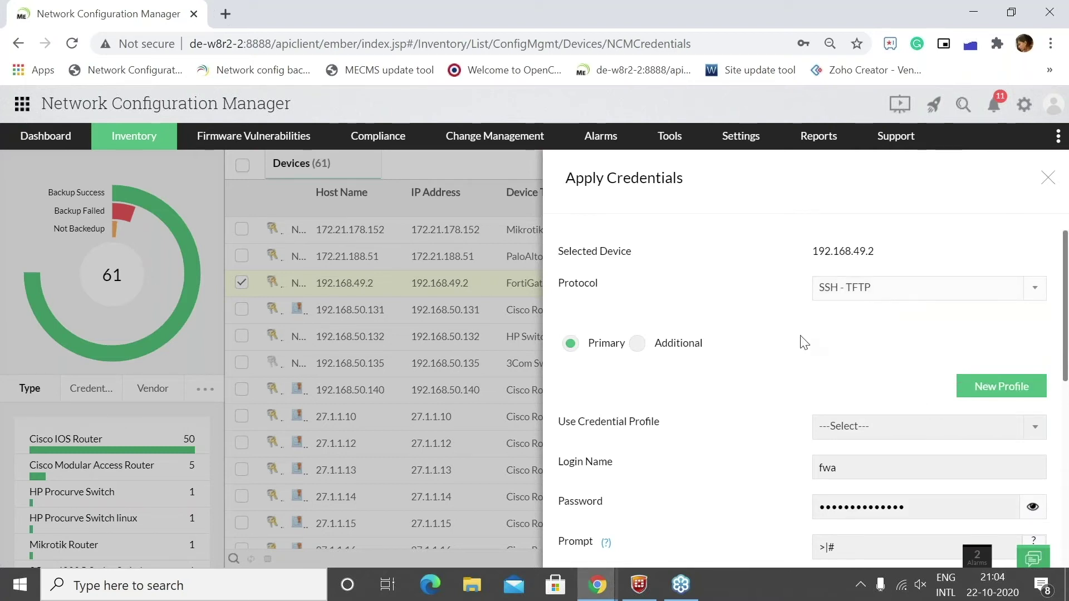
scroll(804, 339, "down", 1)
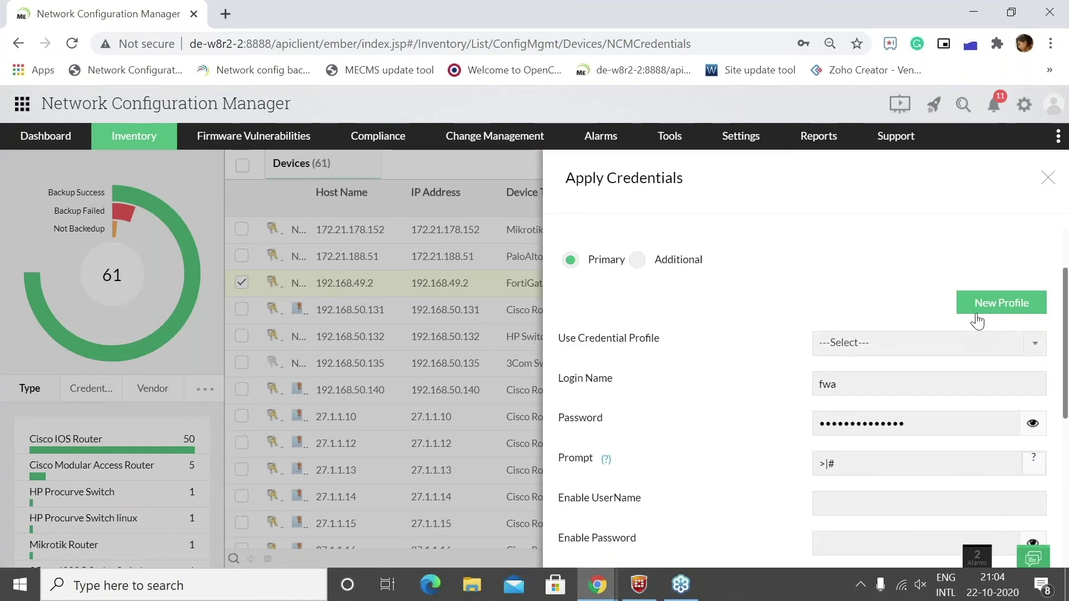
- Browse the saved credential profiles available for the device and close the list without choosing one
left_click(926, 345)
scroll(929, 446, "down", 10)
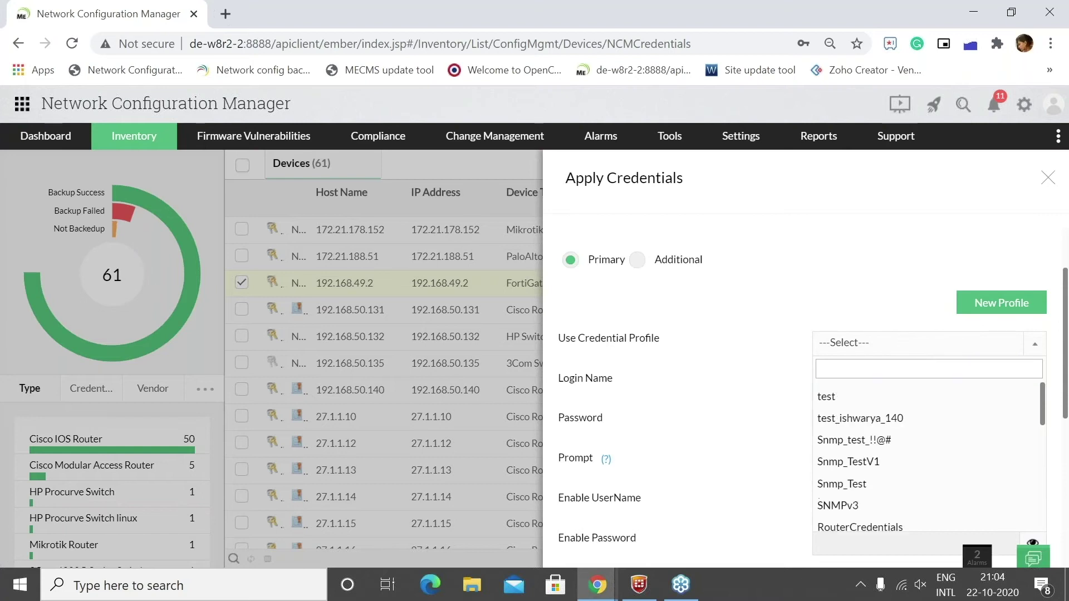
scroll(913, 432, "down", 1)
scroll(914, 432, "up", 3)
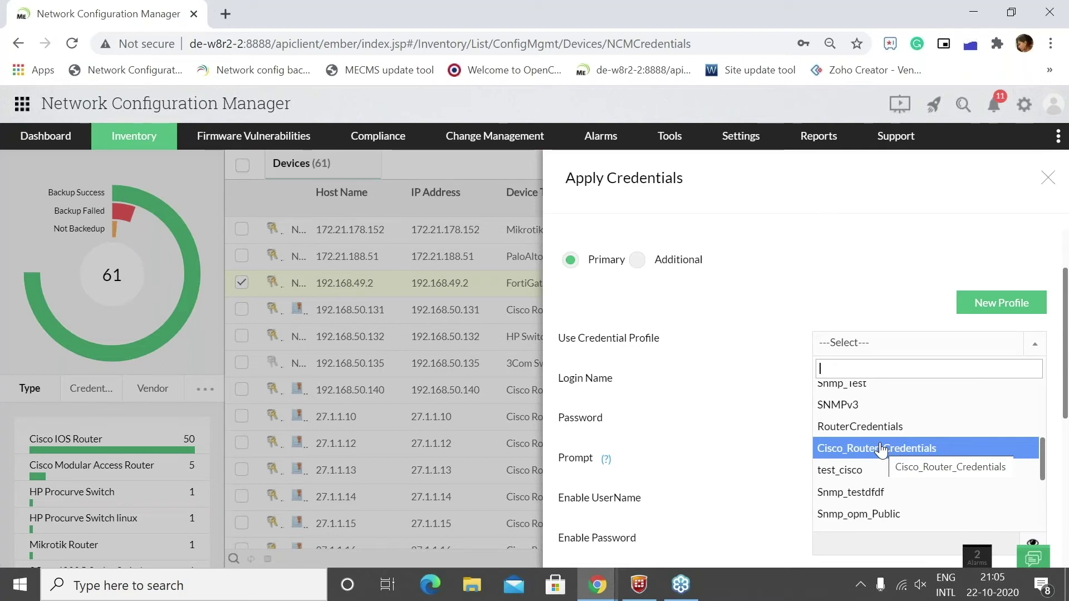
scroll(880, 448, "down", 3)
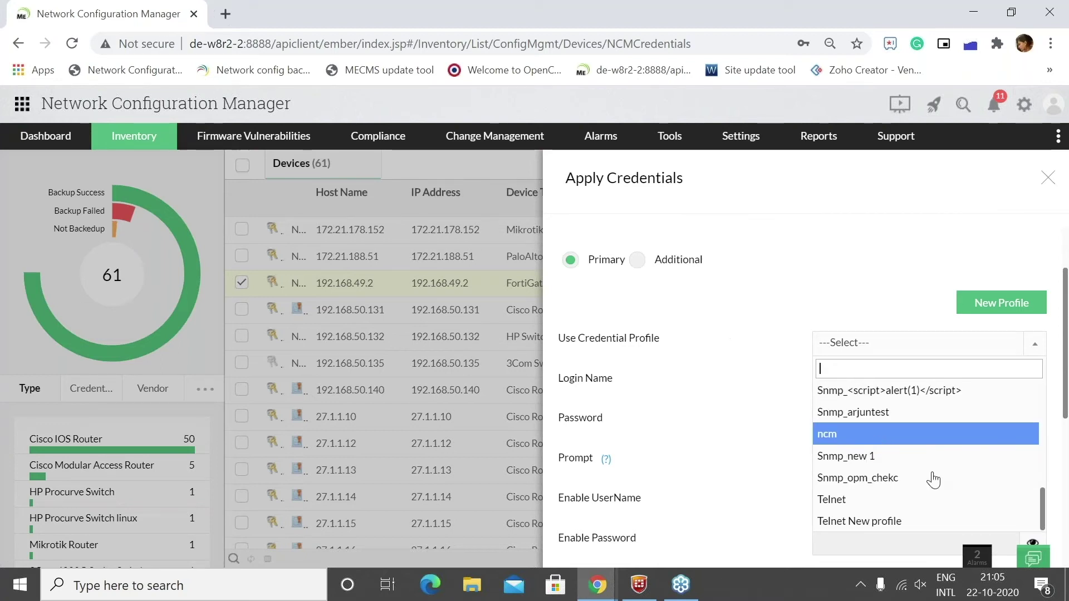
left_click(794, 370)
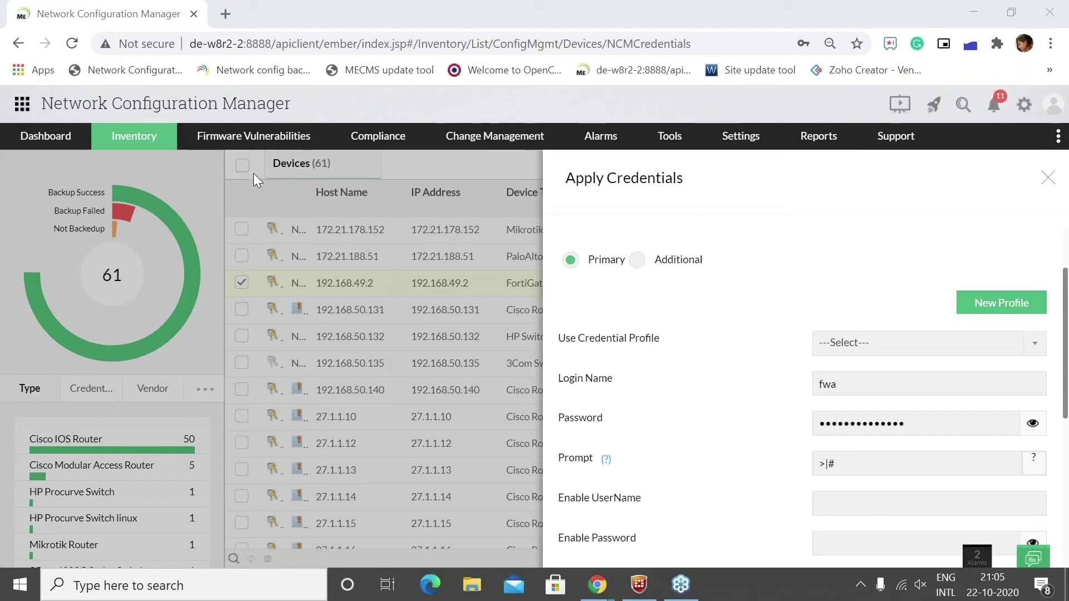
- View the New Profile form with its TELNET and SSH credential fields, then return to Apply Credentials
scroll(867, 312, "down", 5)
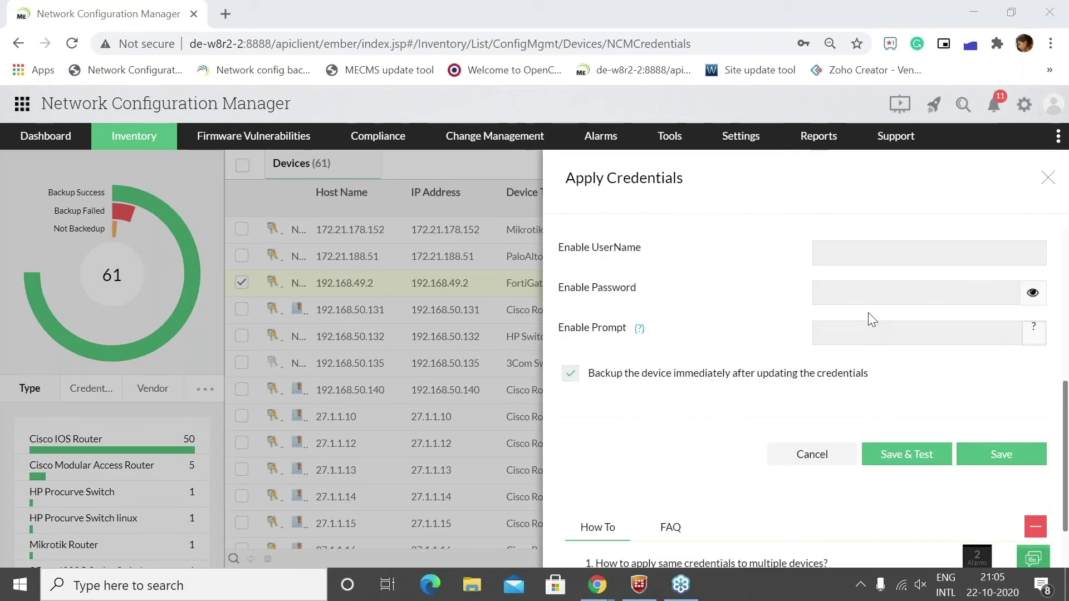
scroll(872, 319, "up", 5)
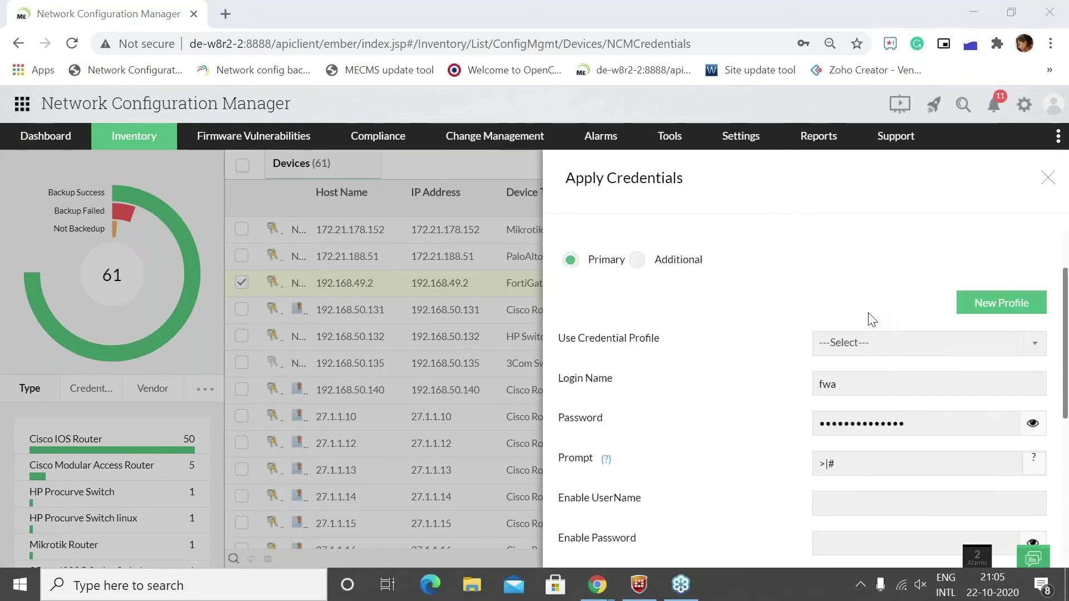
left_click(1006, 310)
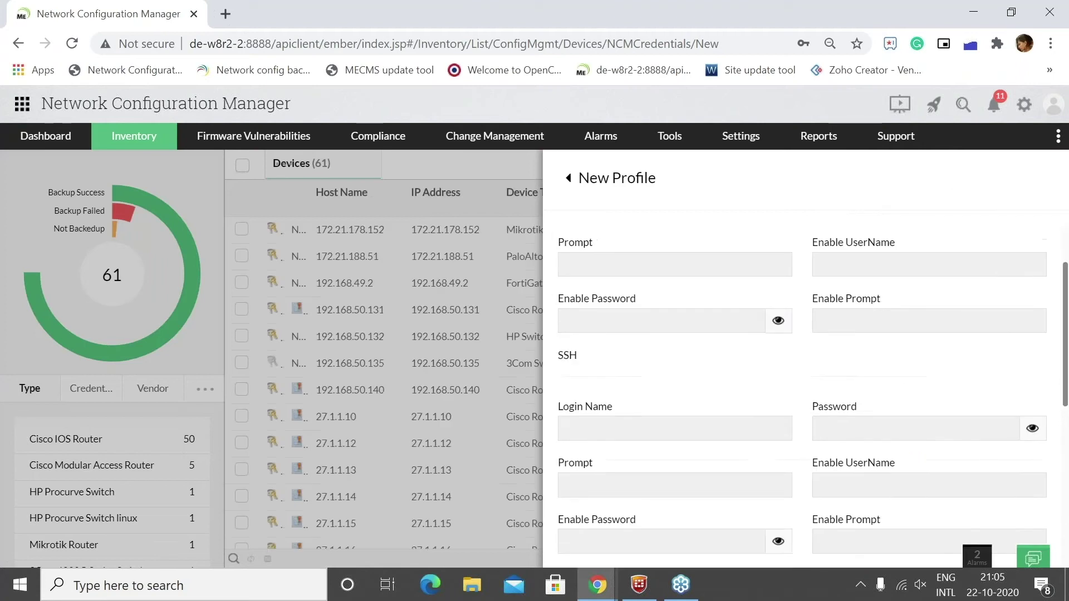
left_click(569, 178)
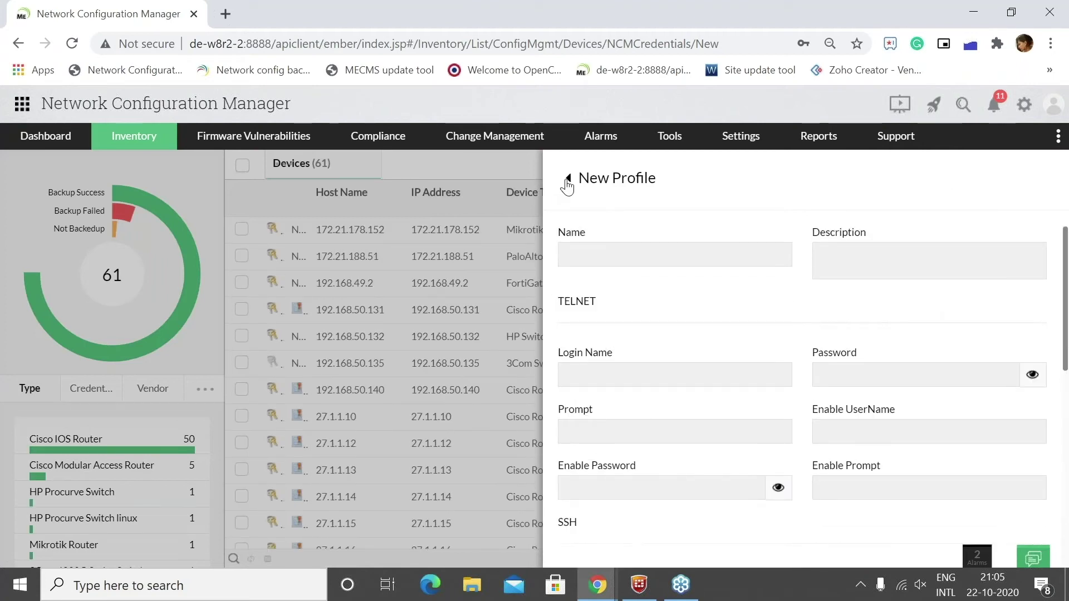
scroll(881, 281, "down", 1)
scroll(645, 282, "up", 4)
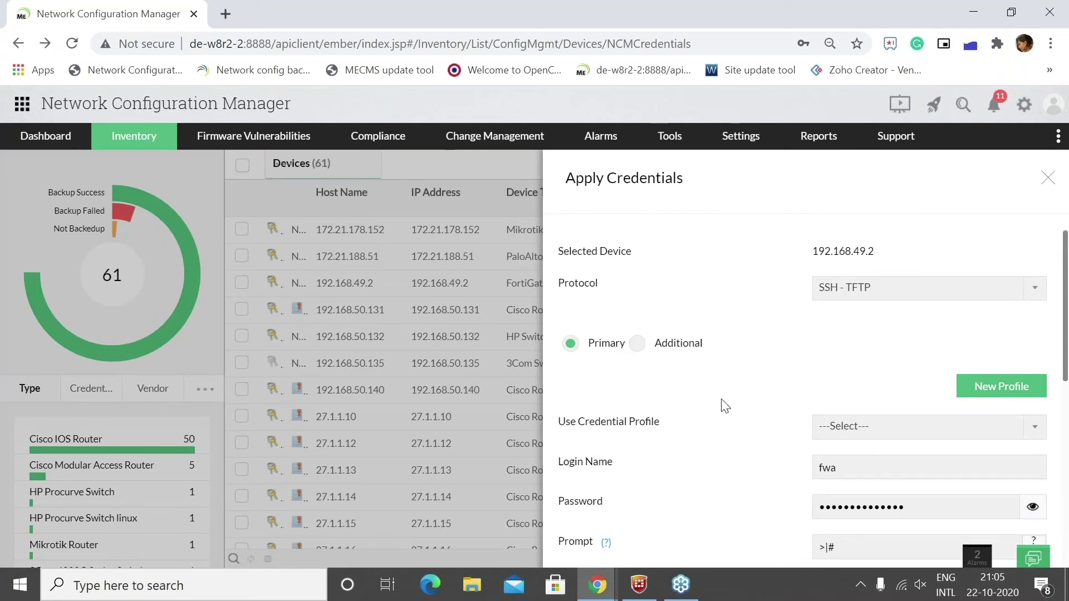
- Show the Additional credential settings, look through the server IP, SSH port and prompt fields, and close the form
left_click(689, 352)
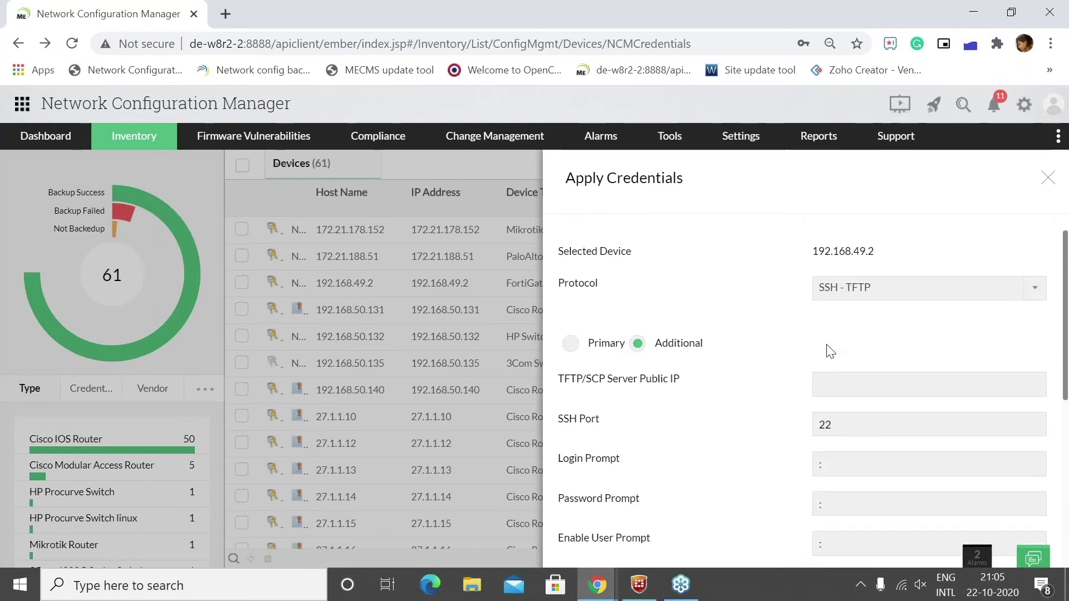
scroll(640, 351, "down", 1)
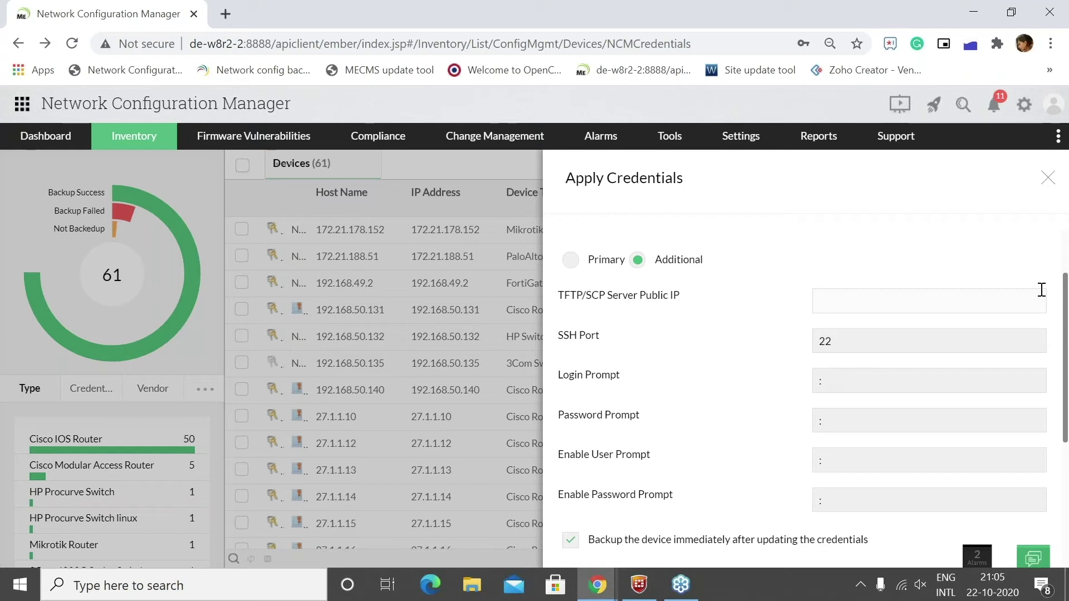
scroll(1011, 282, "down", 3)
scroll(1010, 282, "down", 2)
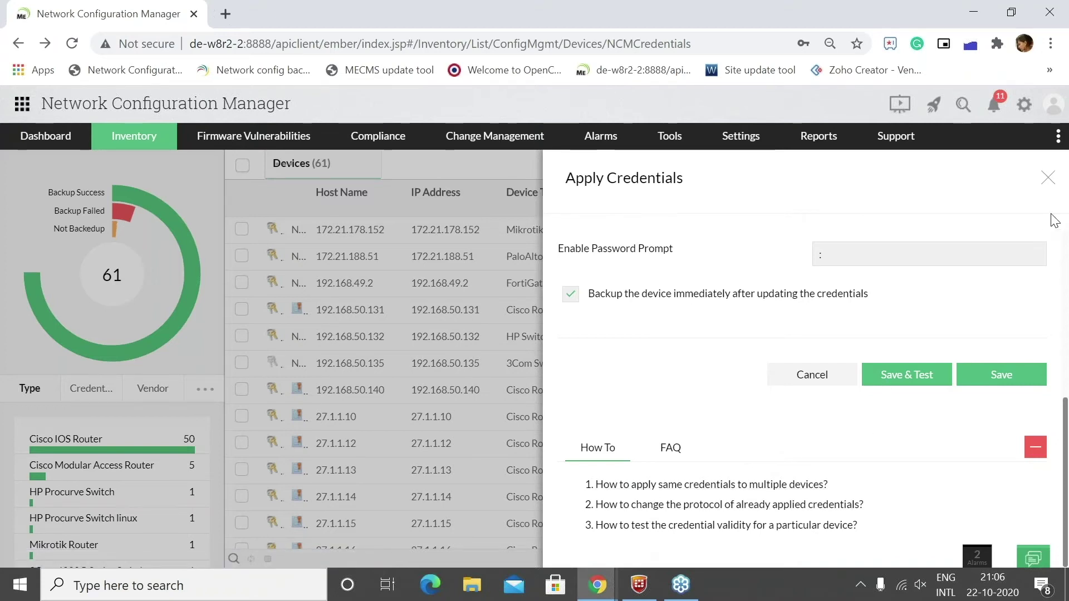
left_click(1047, 181)
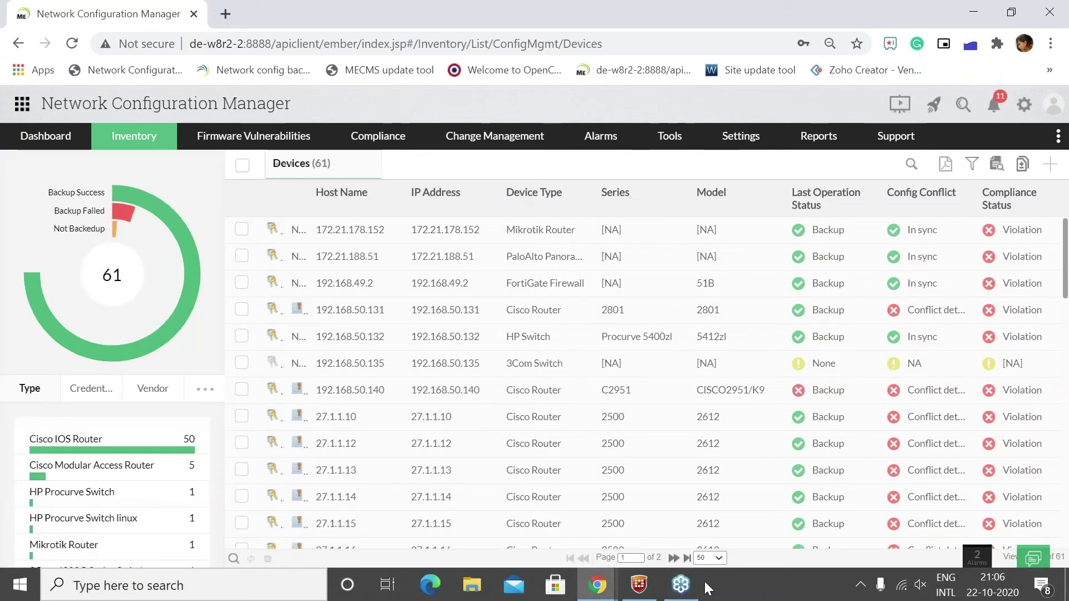
- Switch back to the NCM training presentation and restart the slideshow at the failed file transfer slide
mouse_move(597, 584)
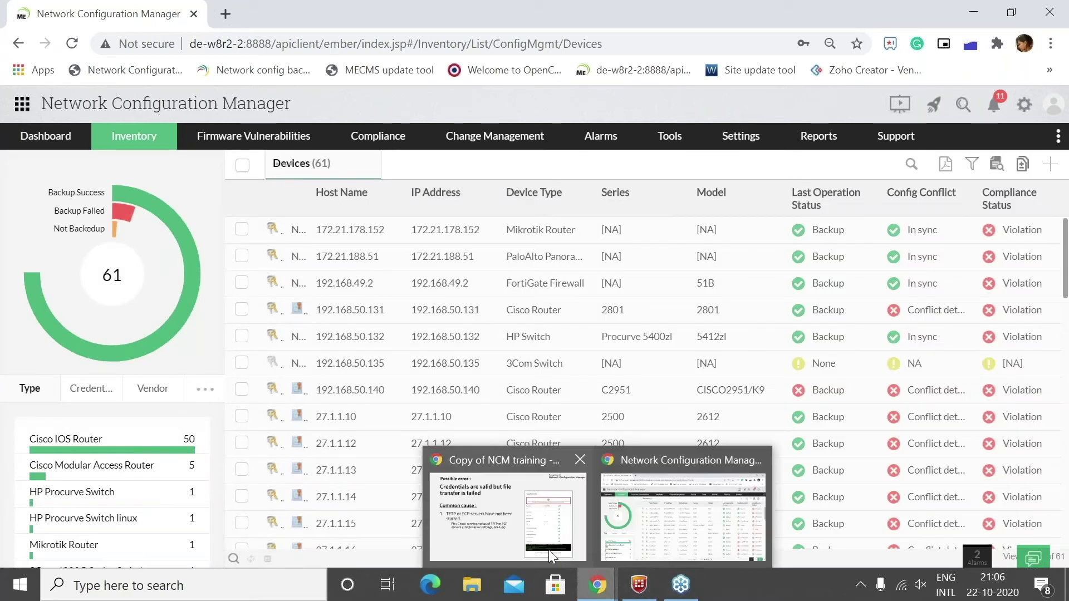
left_click(549, 550)
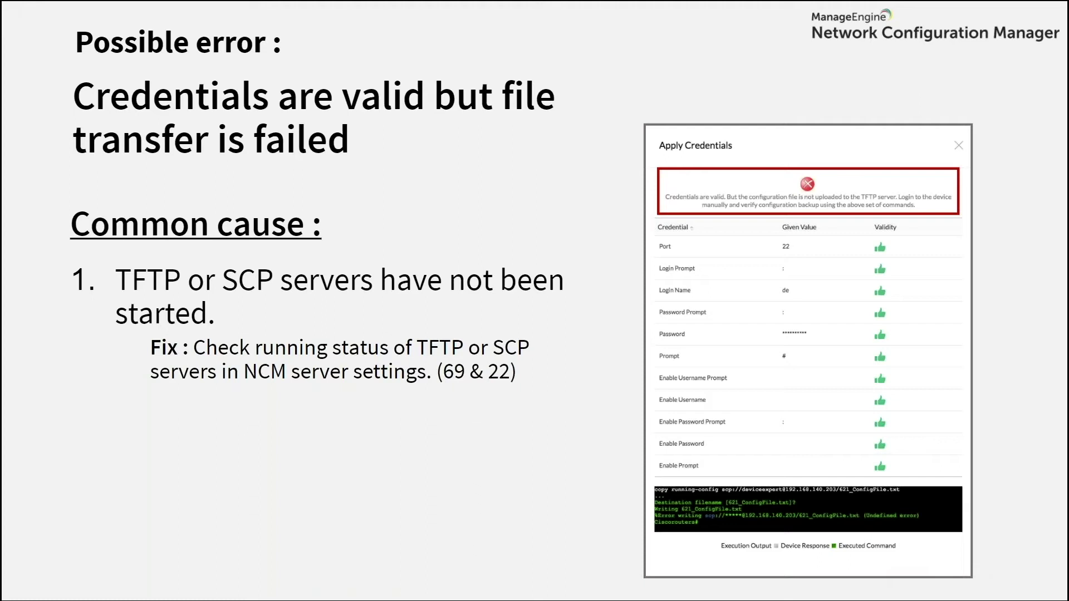
key("Escape")
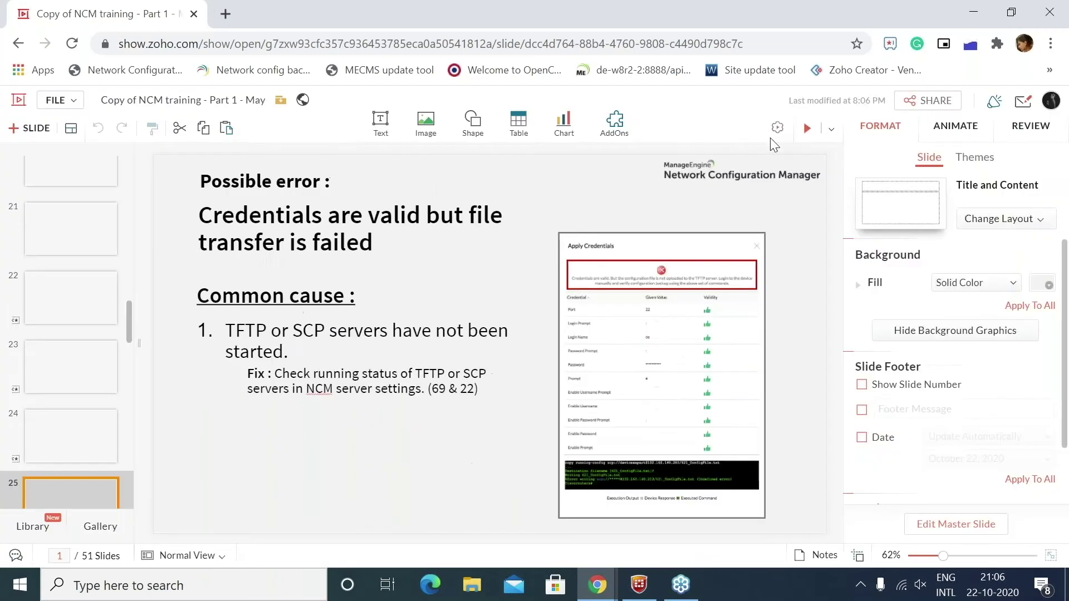
left_click(807, 130)
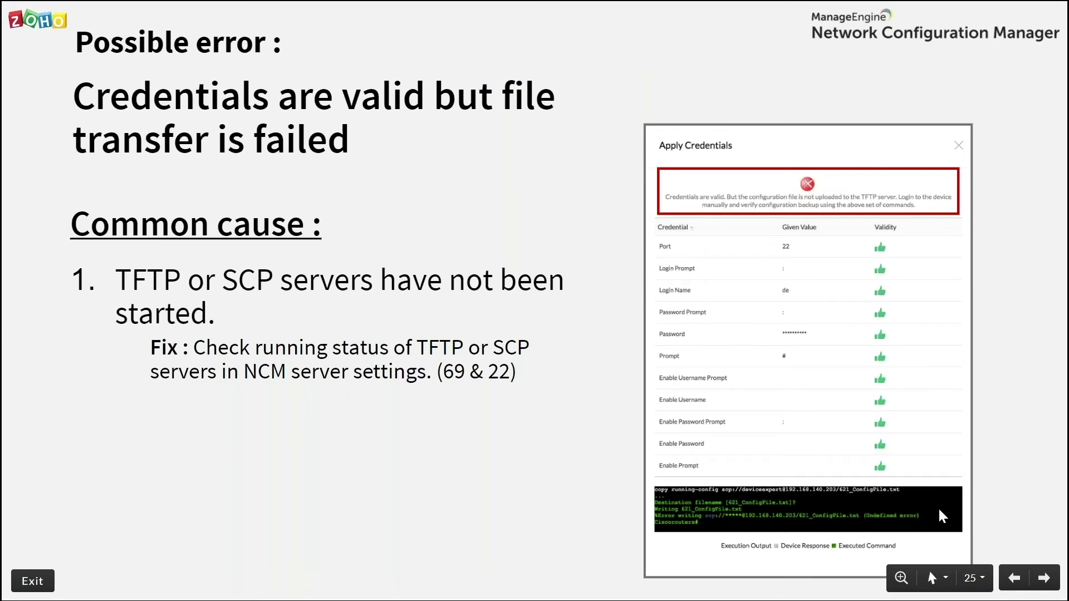
- Switch from the presentation to Network Configuration Manager and open the Server Settings page within General Settings
key("alt+Tab")
key("Tab")
key("Tab")
key("Tab")
key("Tab")
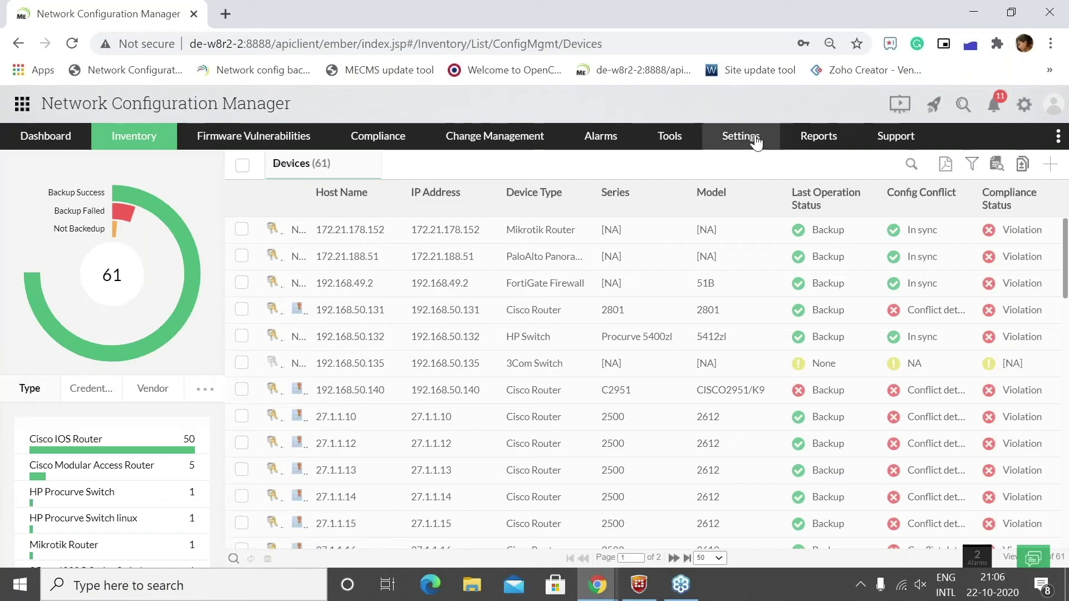
mouse_move(756, 142)
left_click(756, 142)
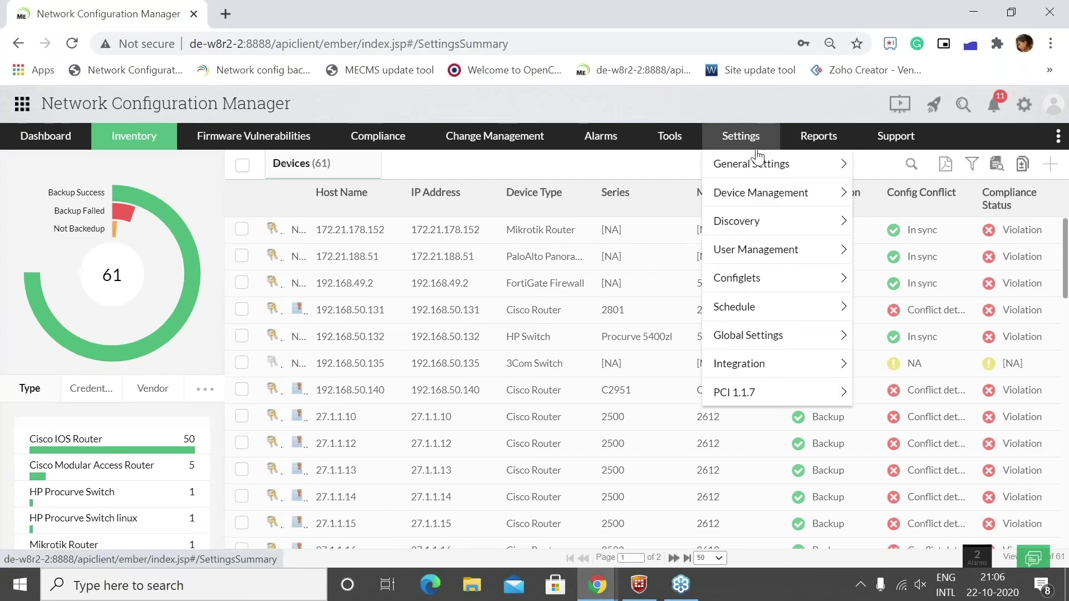
mouse_move(762, 182)
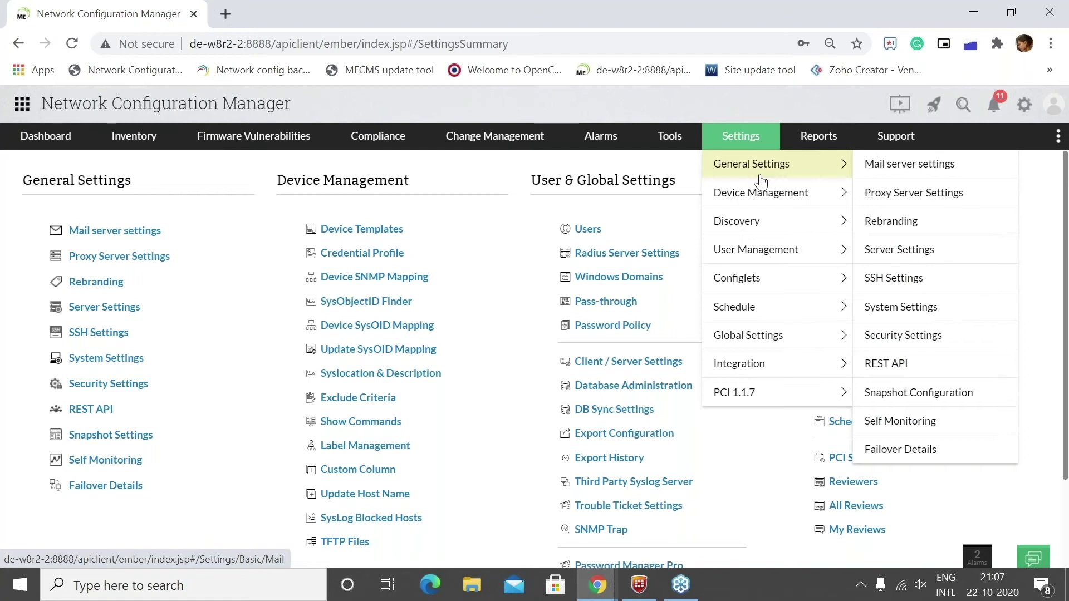
left_click(922, 262)
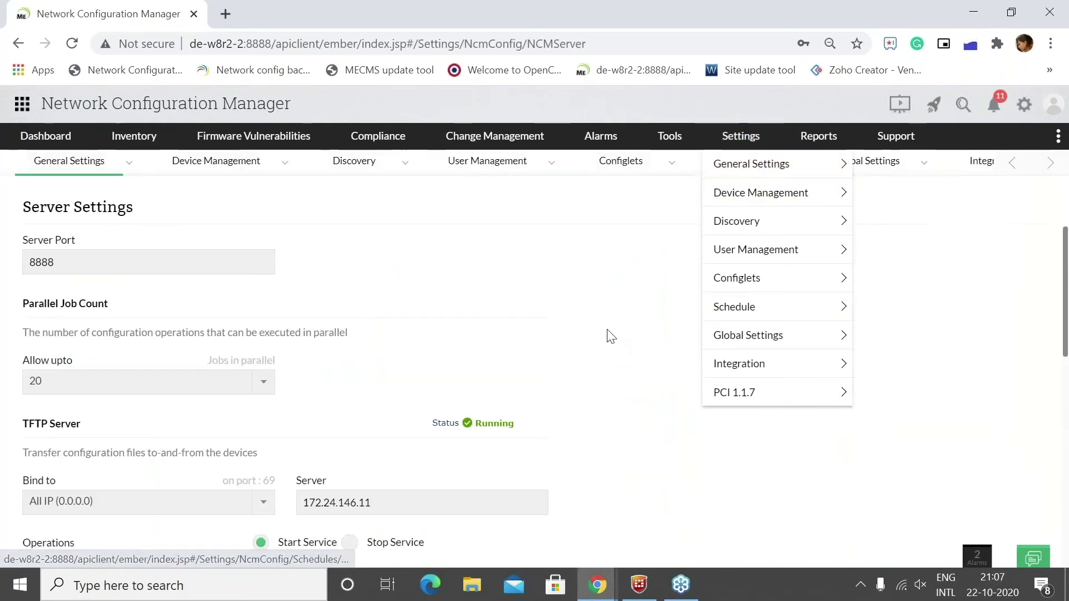
- Look through the TFTP, SCP and Syslog server sections for their status, ports and service operations
scroll(604, 329, "down", 3)
scroll(592, 331, "down", 6)
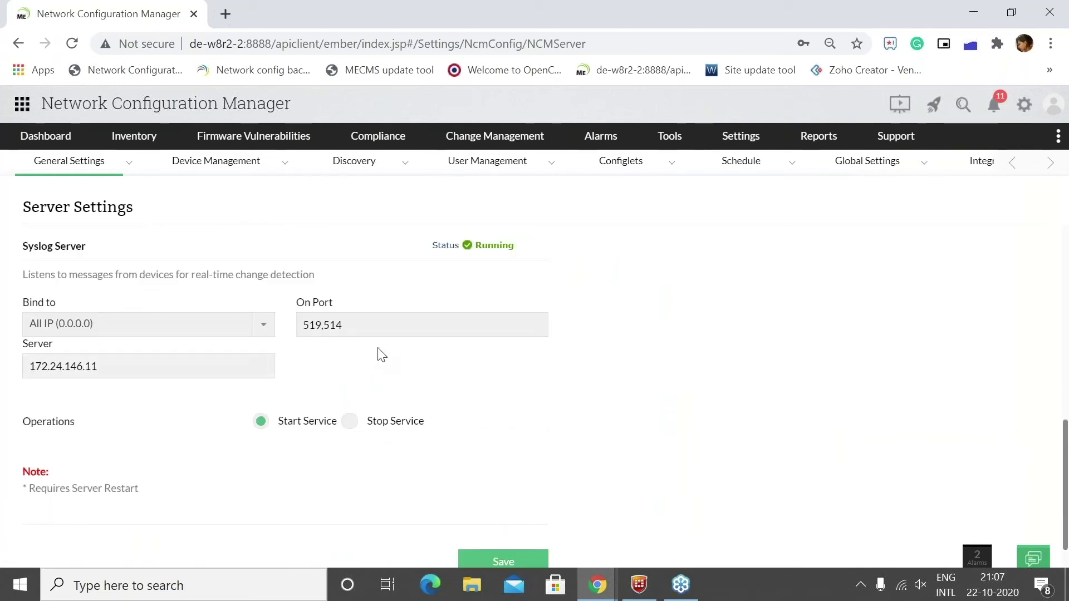
scroll(380, 356, "up", 4)
scroll(365, 410, "down", 3)
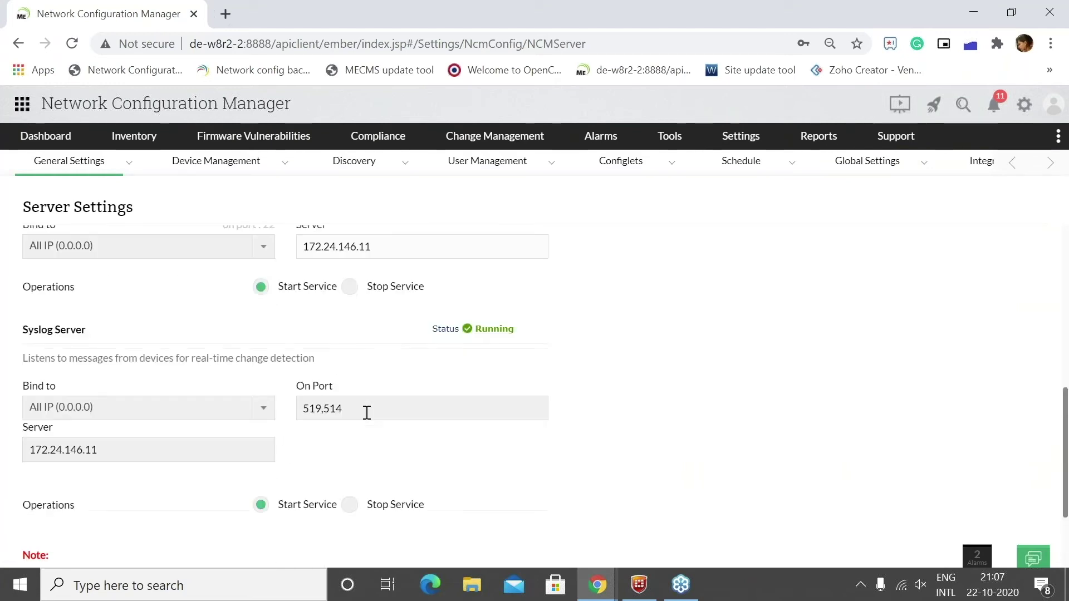
scroll(336, 413, "up", 2)
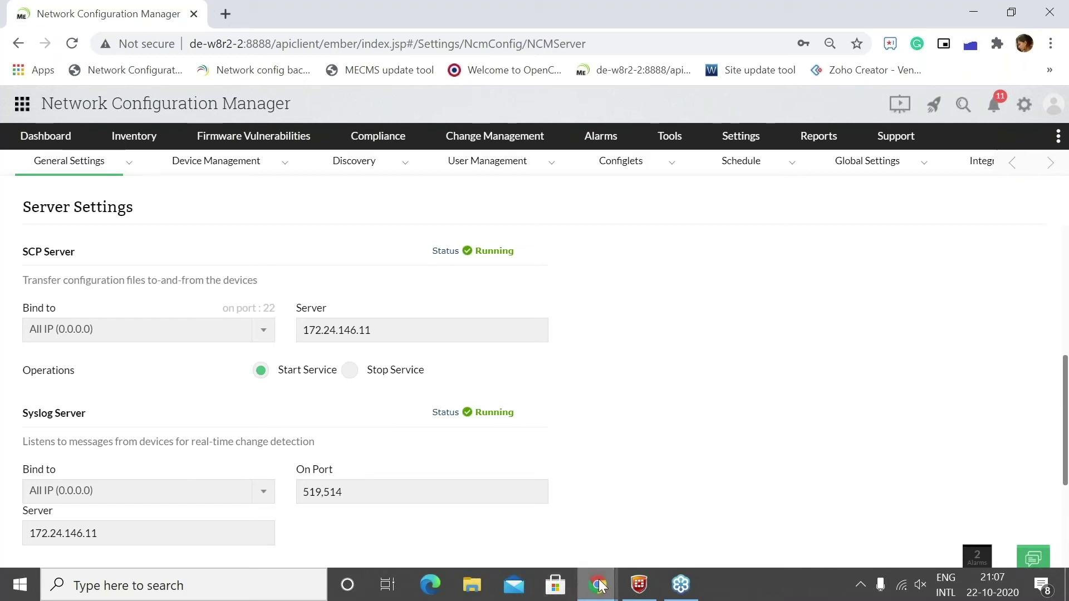
- Return to the NCM training slideshow and advance to the Configuration backup slide
mouse_move(596, 581)
left_click(507, 516)
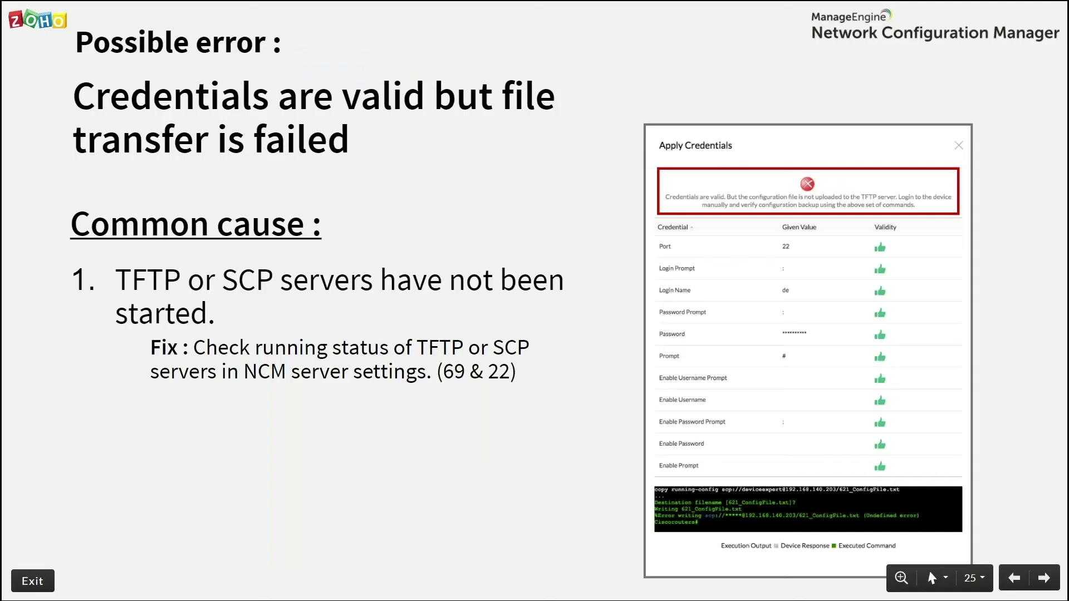
key("Right")
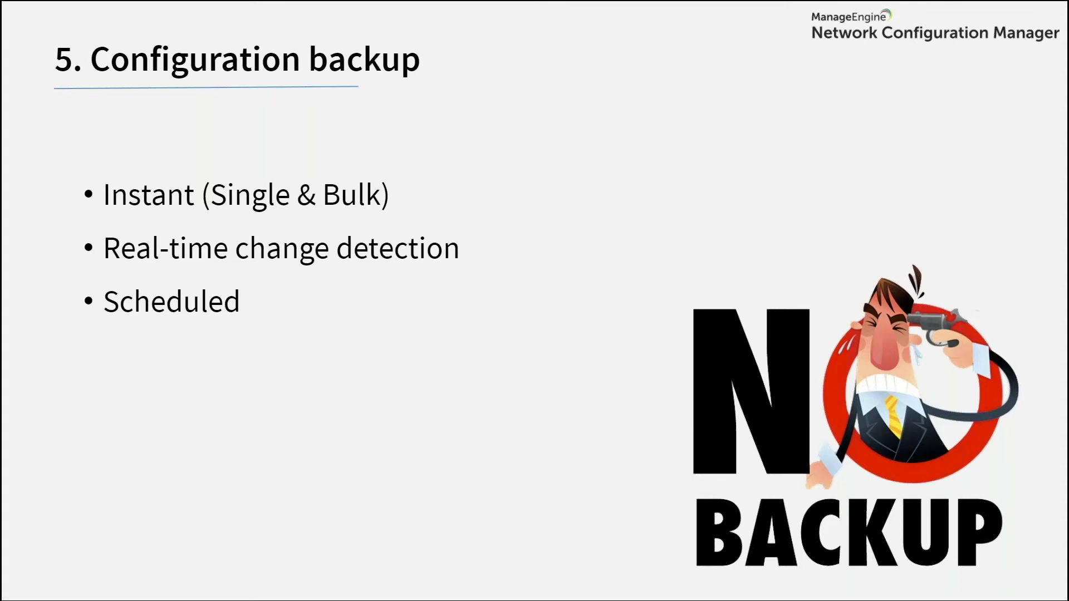
- In the Network Configuration Manager inventory, select devices 192.168.50.131 and 192.168.50.132, show their available bulk actions including Backup, and clear the selection
key("alt+Tab")
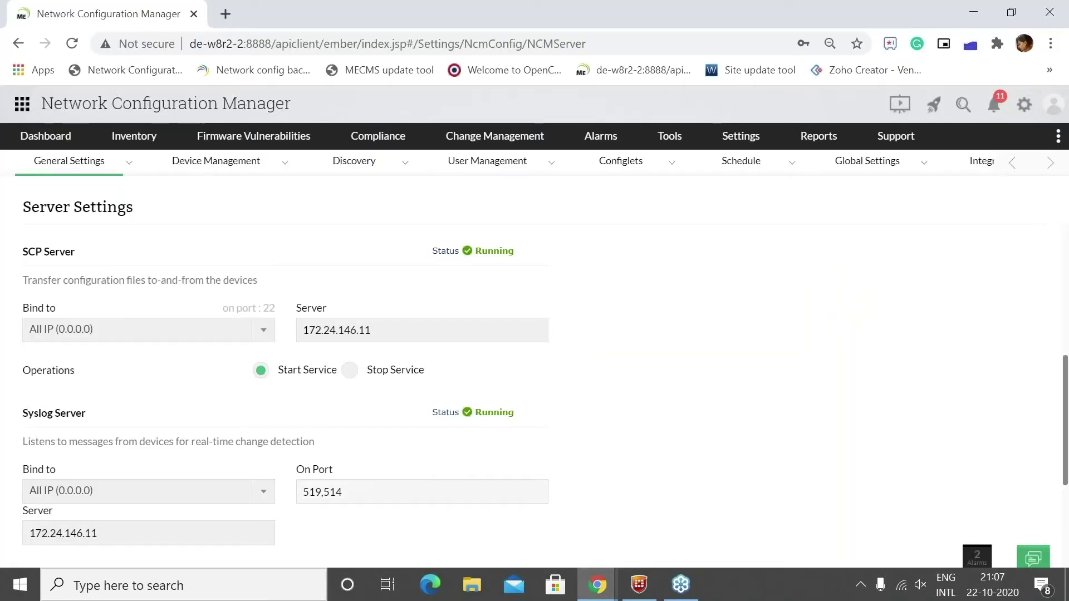
left_click(135, 141)
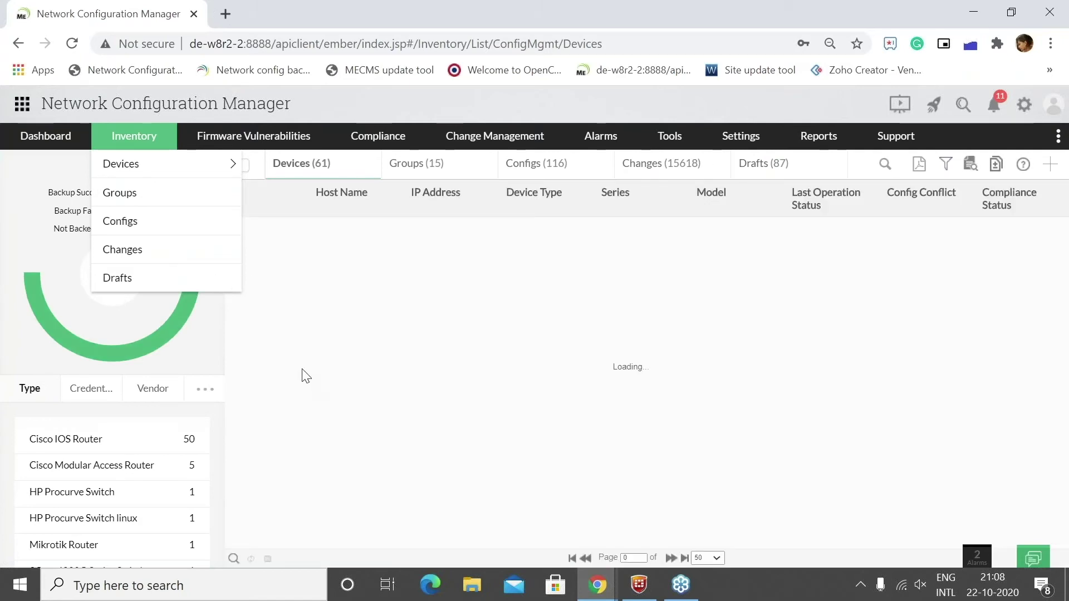
left_click(243, 338)
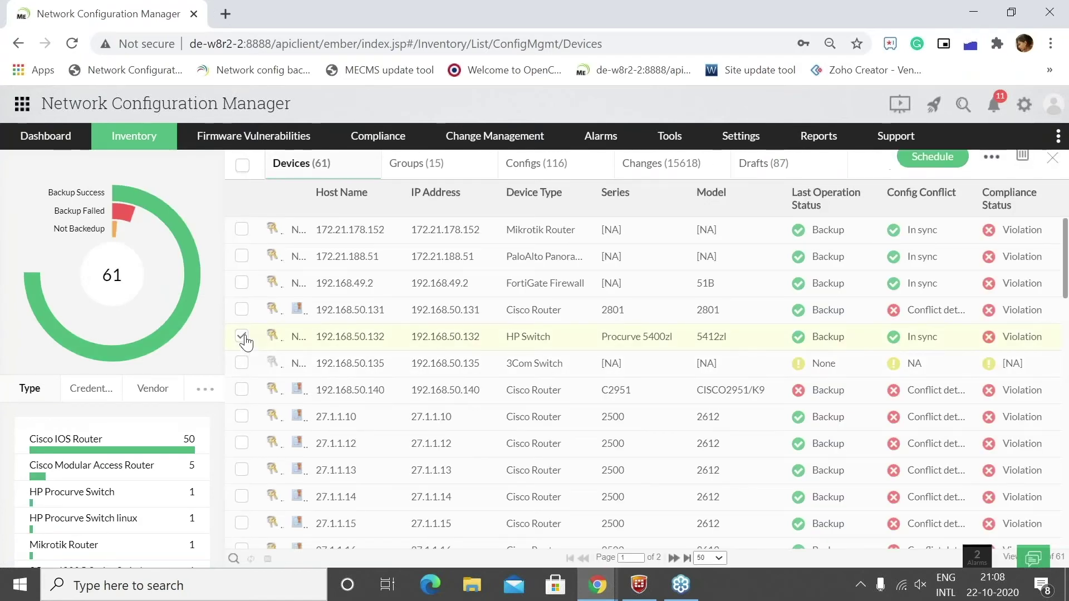
left_click(243, 311)
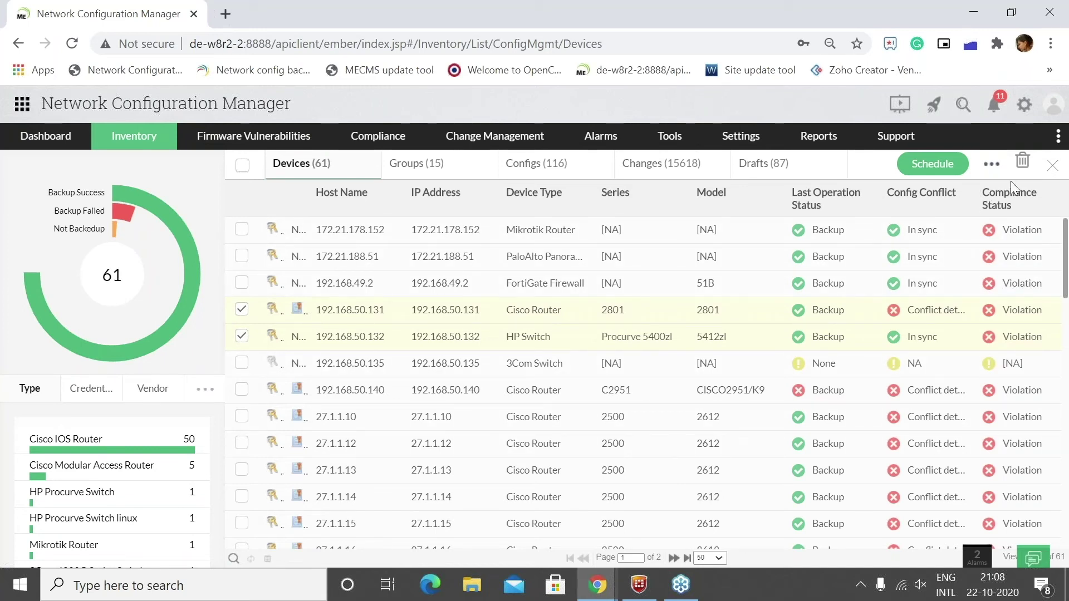
left_click(989, 167)
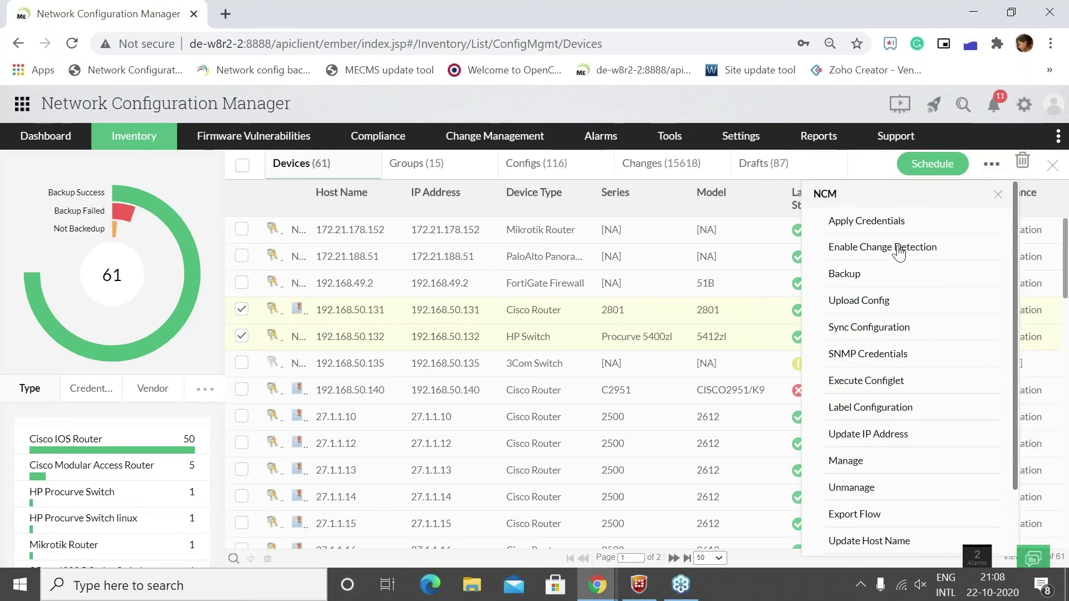
left_click(998, 194)
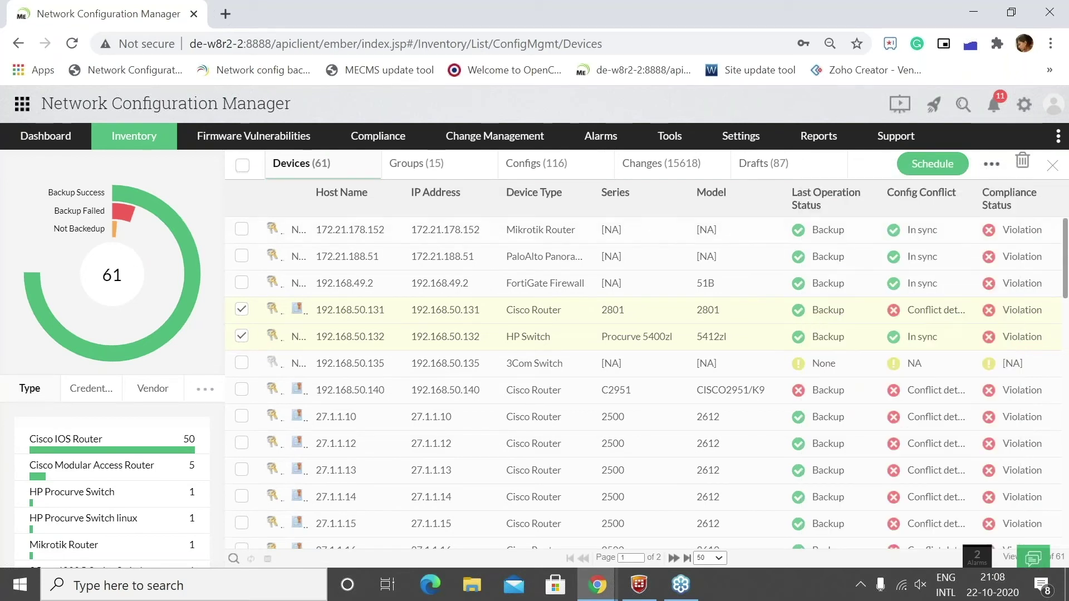
left_click(241, 309)
left_click(242, 336)
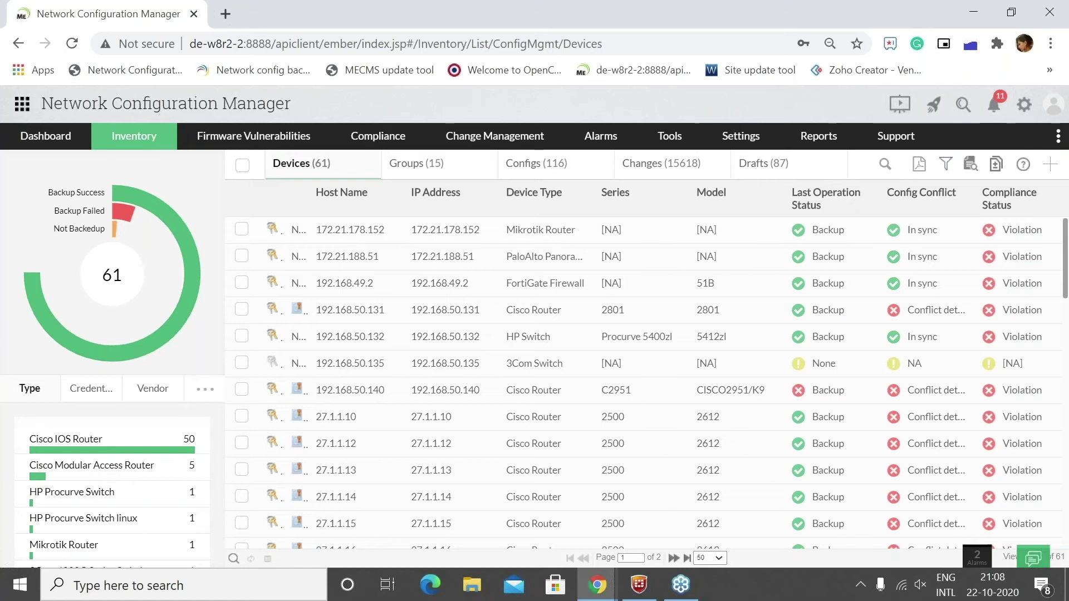
- Look through the inventory's device list, examining the last operation status of each device's backup
scroll(830, 286, "down", 3)
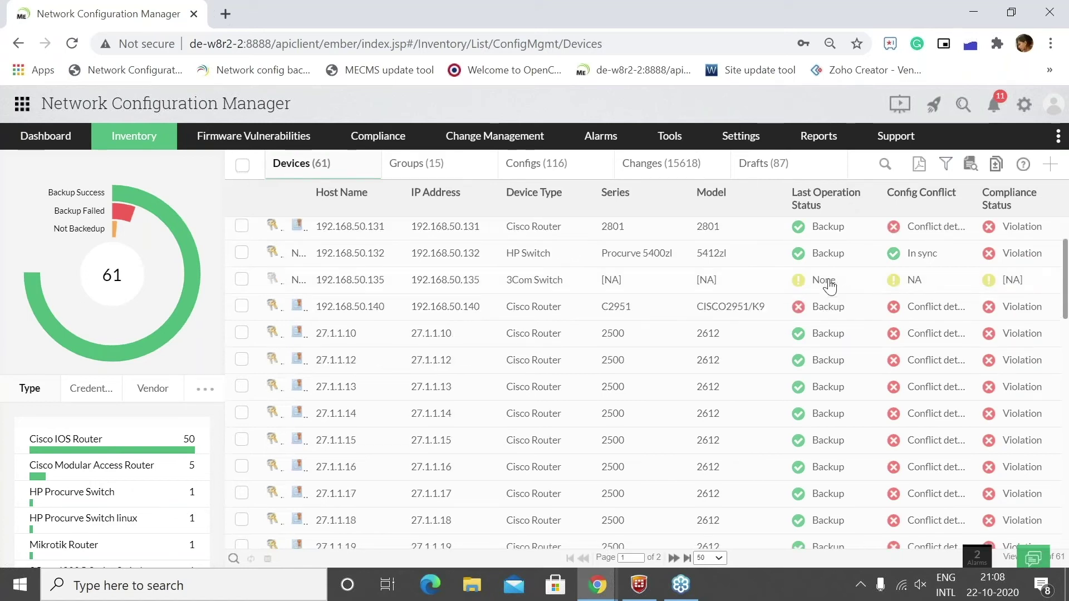
scroll(827, 389, "down", 5)
scroll(825, 373, "up", 5)
scroll(821, 384, "down", 3)
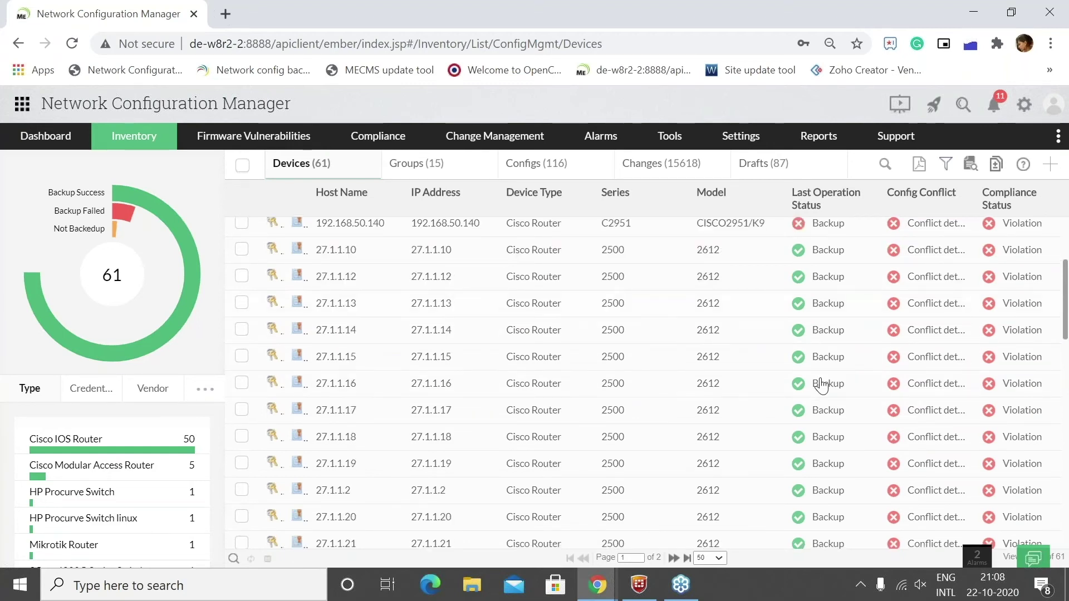
scroll(822, 384, "down", 3)
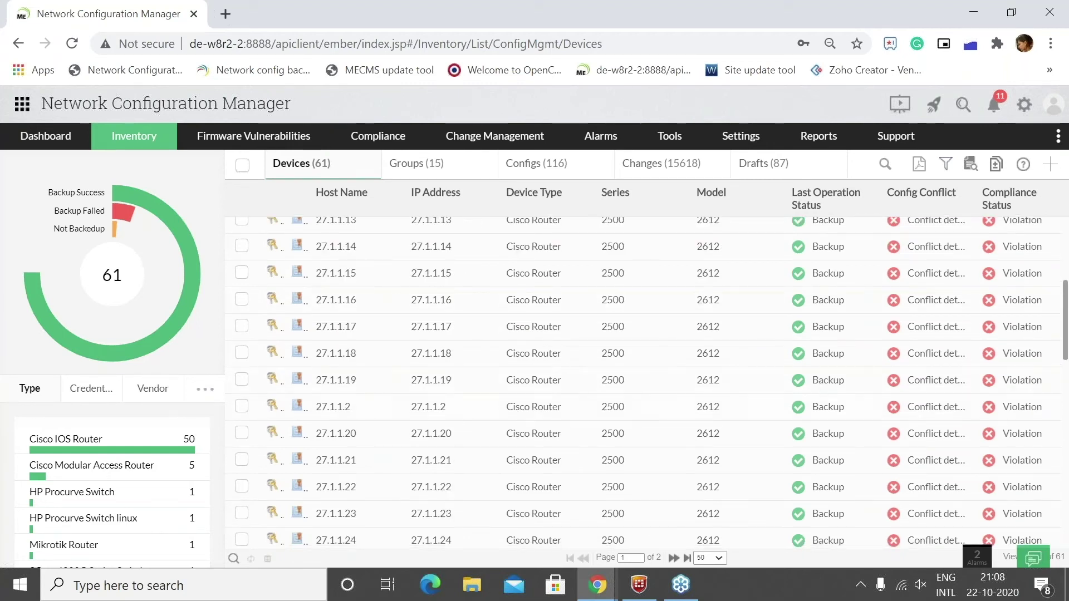
- Switch back to the NCM training slideshow and advance to the Real-time change detection slide
left_click(598, 585)
left_click(561, 515)
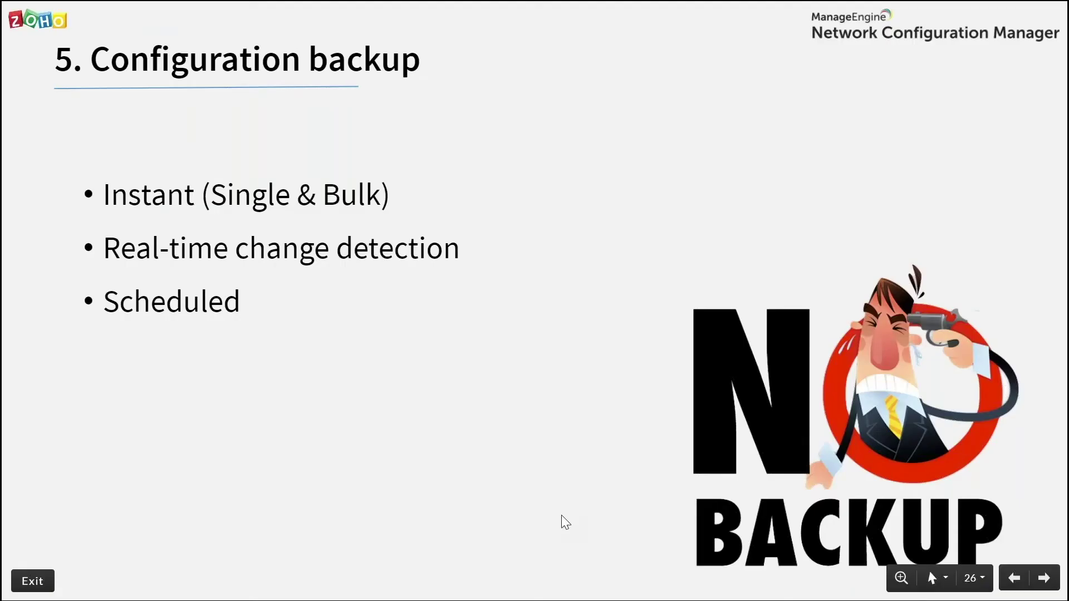
key("alt+Tab")
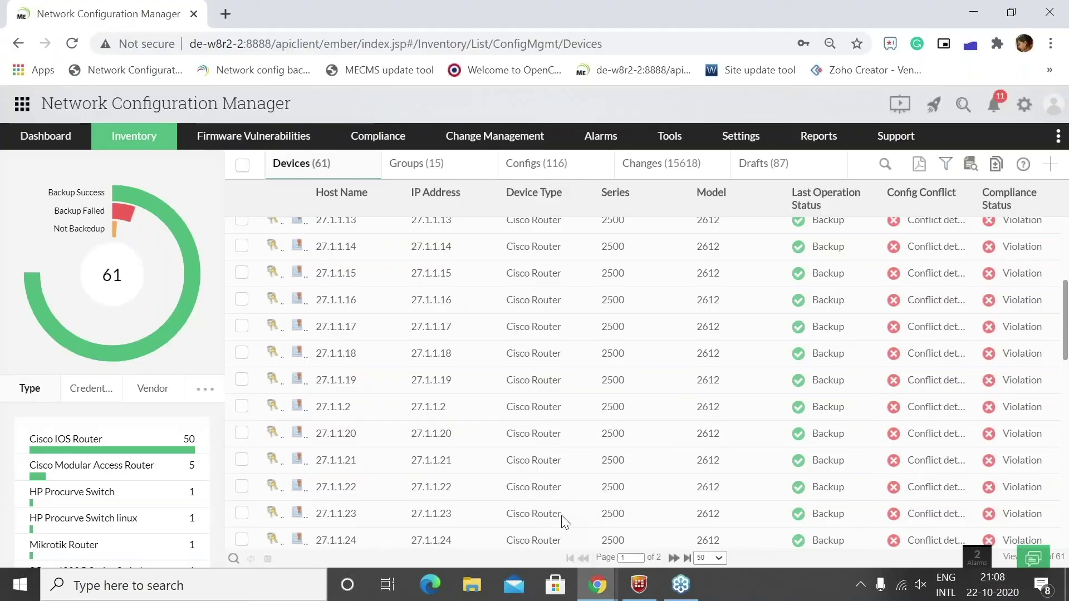
left_click(597, 584)
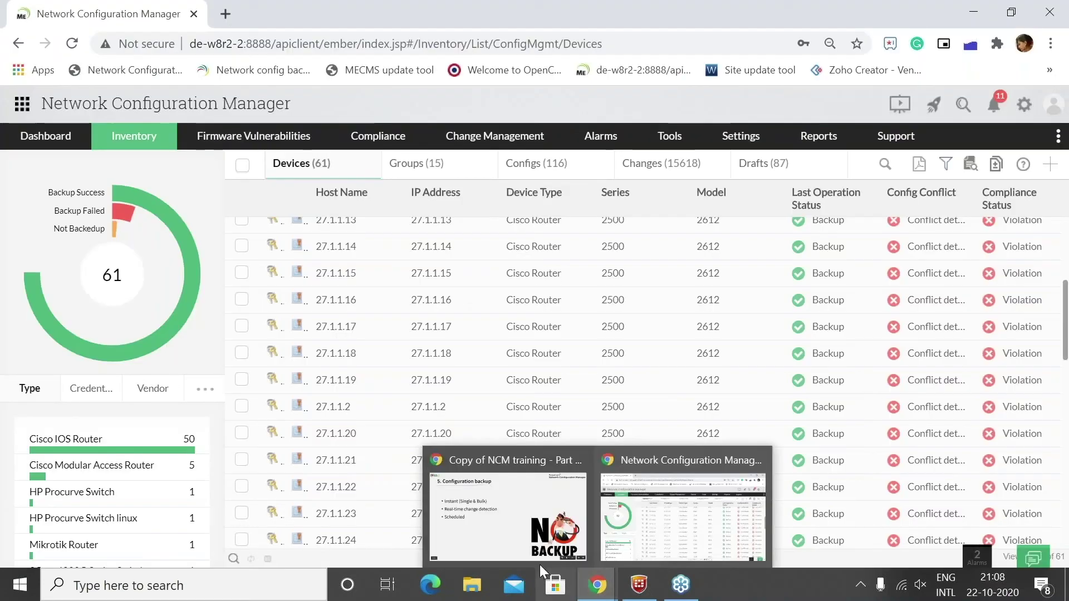
left_click(504, 533)
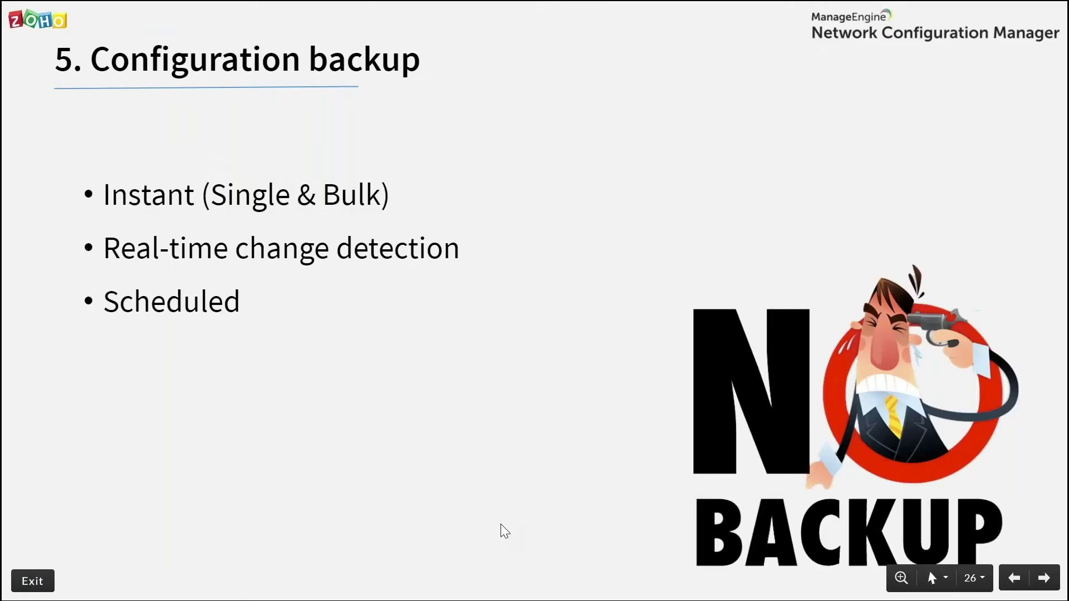
key("Right")
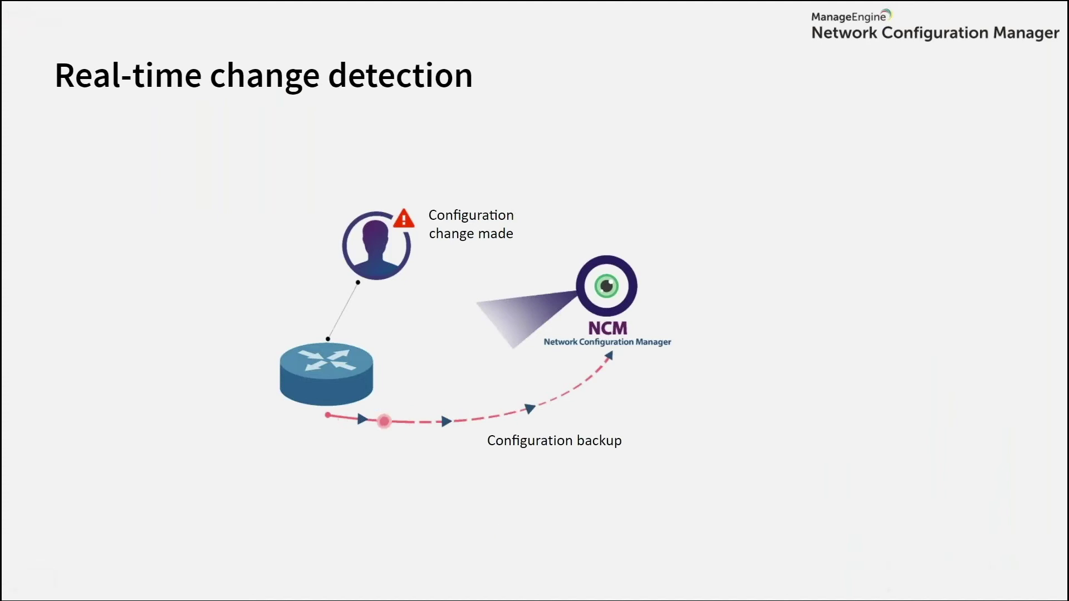
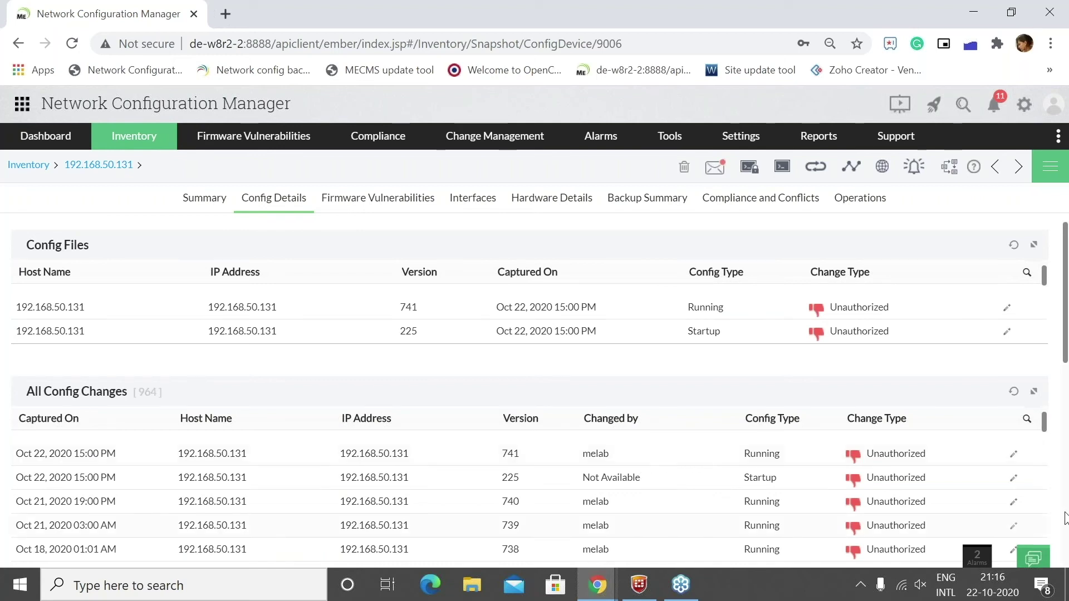
- Review device 192.168.50.131's configuration change history, including who made each change and its change type
scroll(922, 457, "down", 1)
scroll(902, 390, "down", 3)
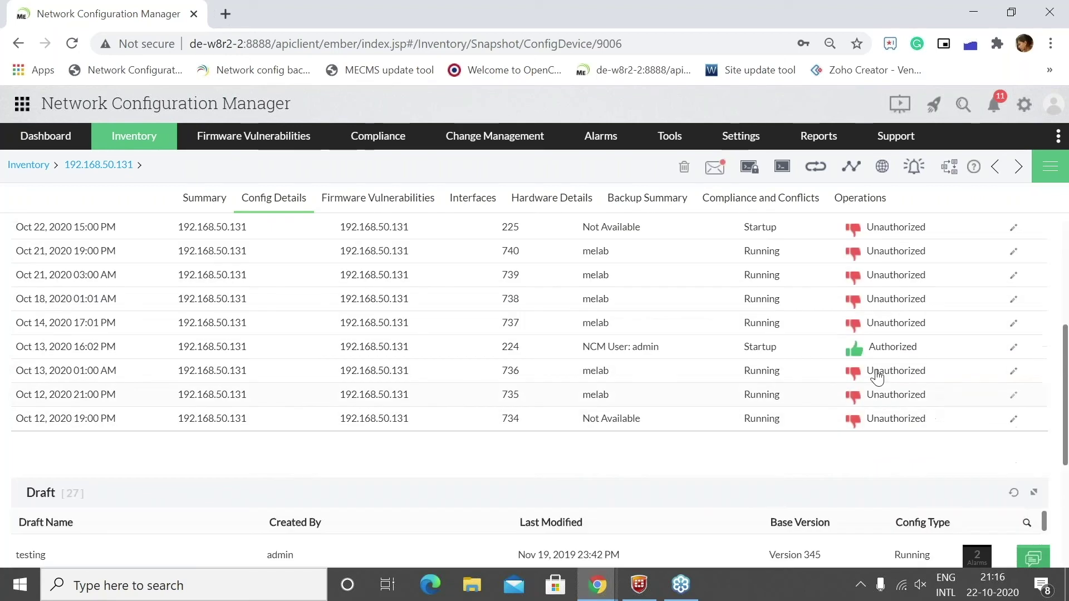
scroll(801, 384, "up", 2)
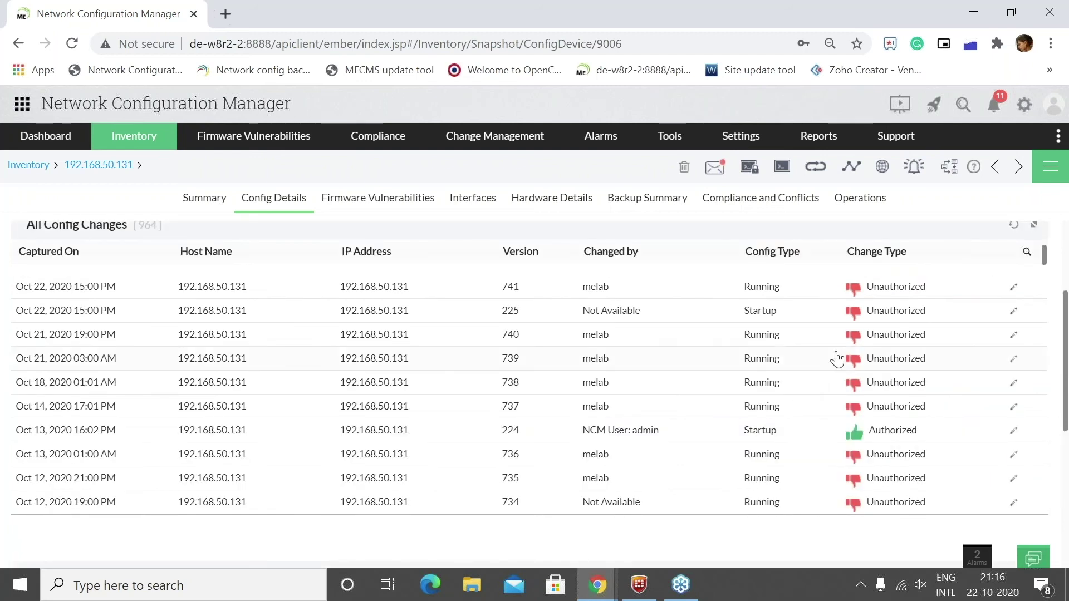
scroll(869, 384, "up", 2)
- Open the change record for running configuration version 741, view its modified lines against the previous version, and close the comparison
left_click(867, 461)
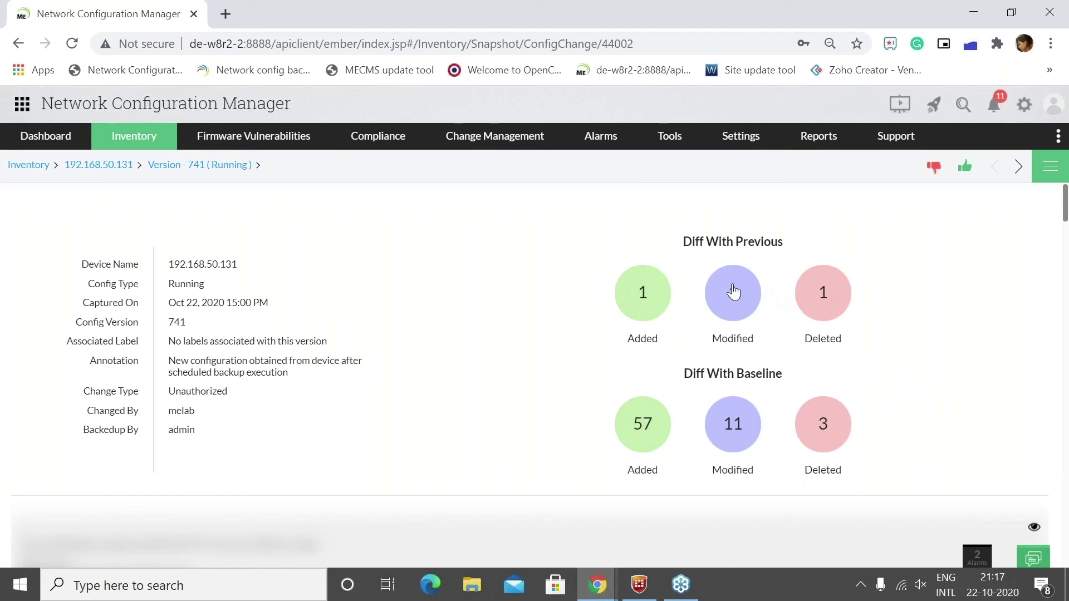
left_click(733, 291)
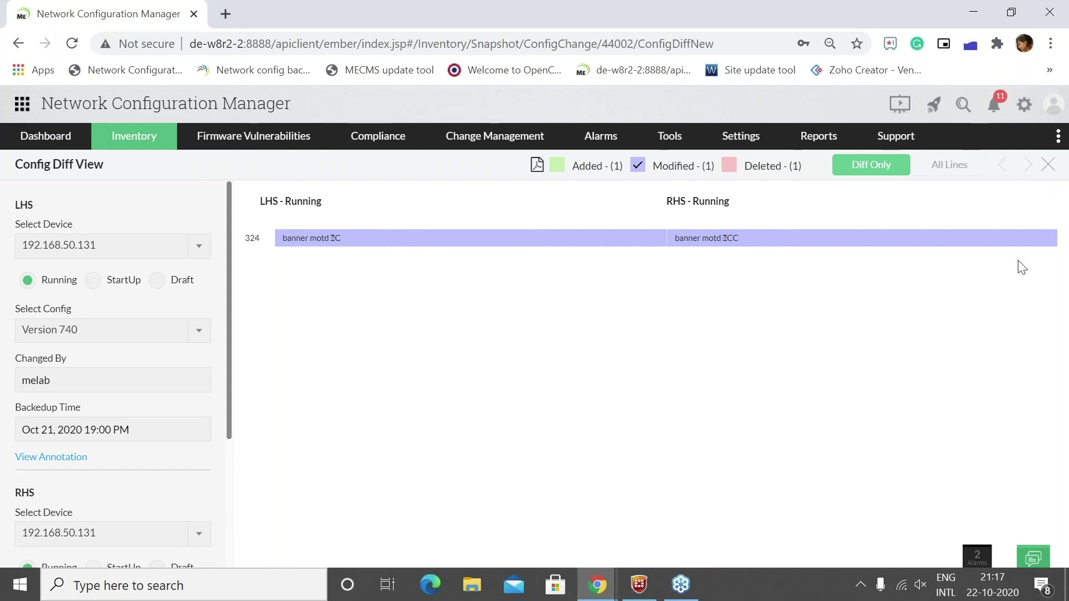
left_click(1048, 164)
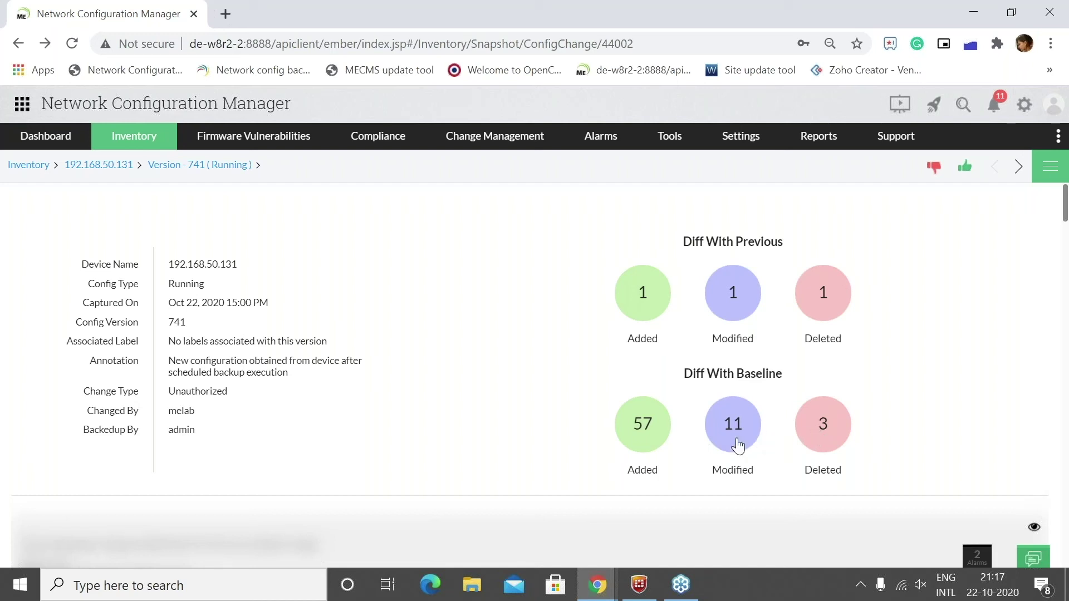
- Compare version 741 with the baseline and look through the lines added to the running configuration
left_click(661, 440)
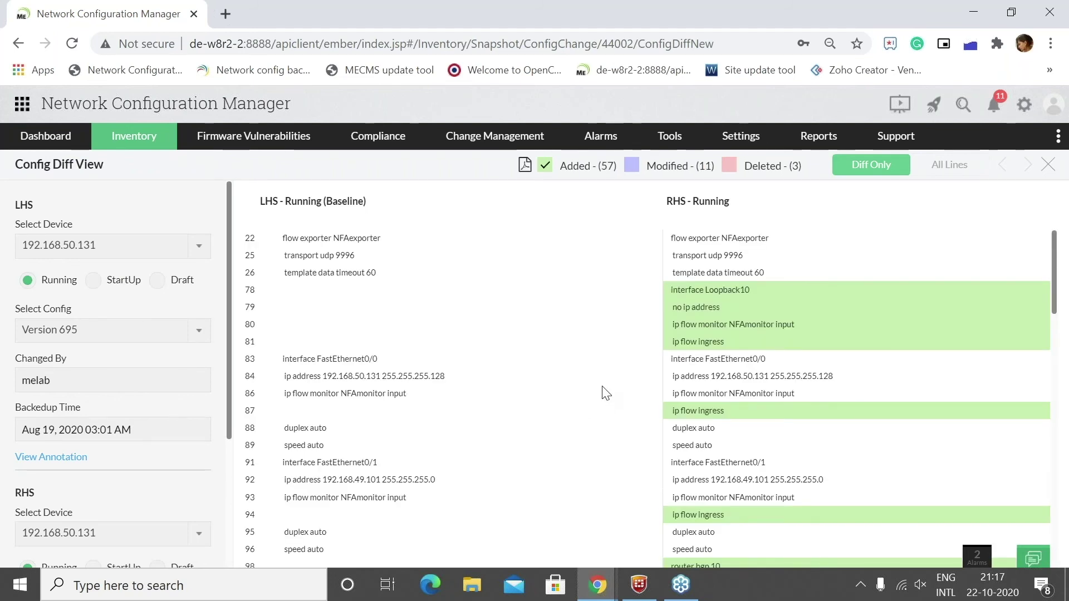
scroll(661, 354, "down", 15)
scroll(773, 372, "up", 15)
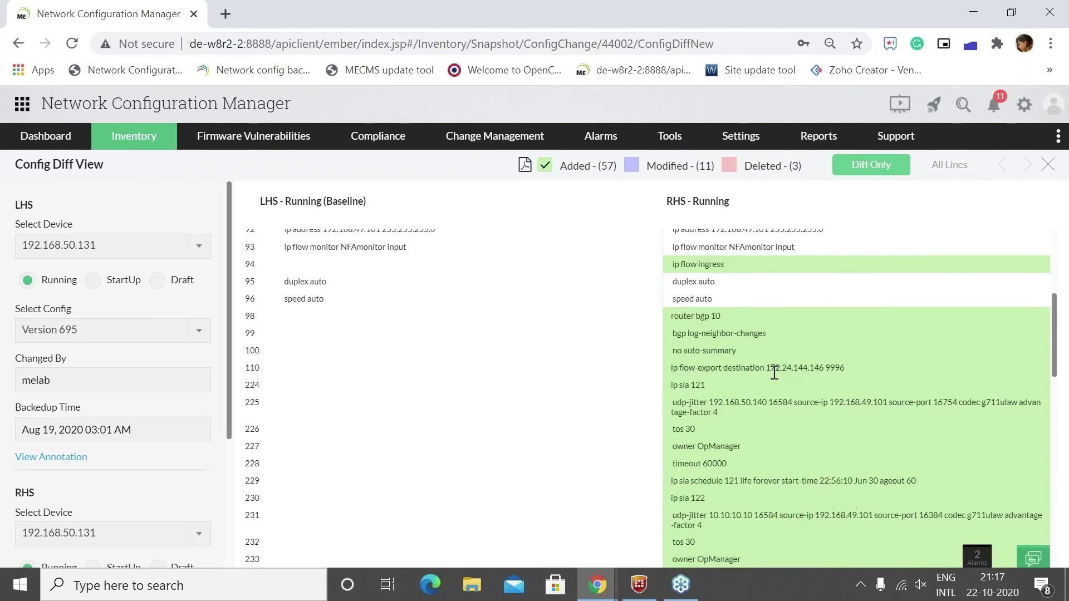
scroll(776, 372, "down", 5)
scroll(776, 372, "down", 15)
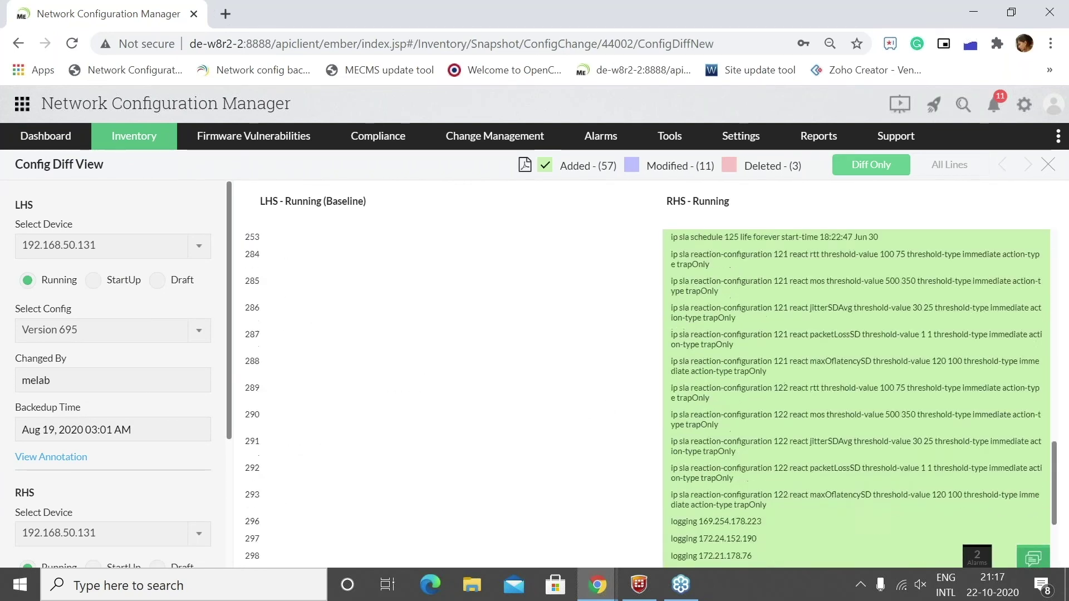
scroll(780, 371, "up", 12)
scroll(780, 370, "up", 5)
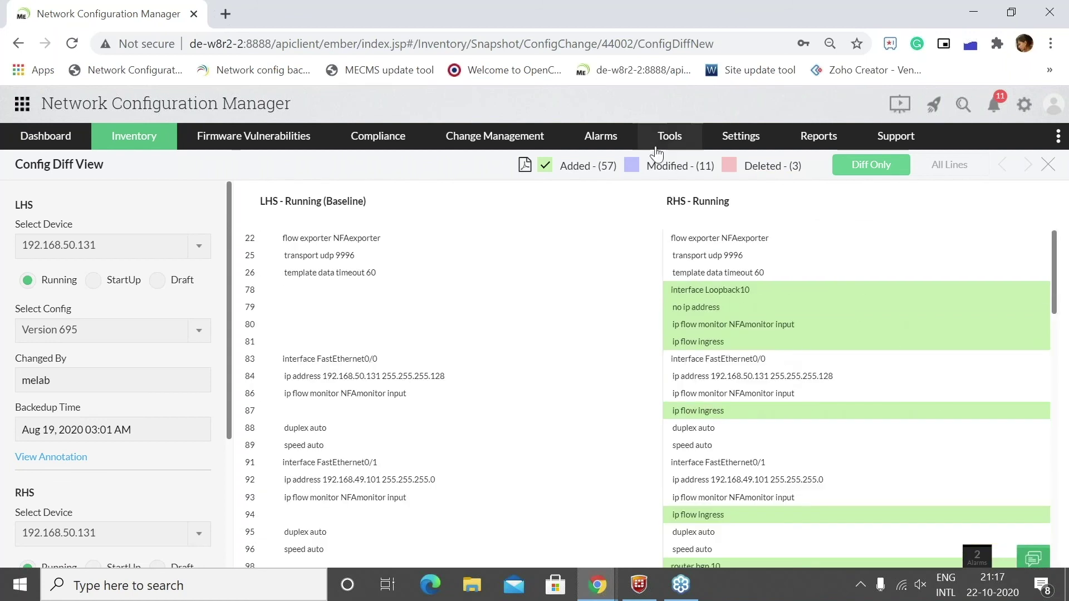
left_click(662, 141)
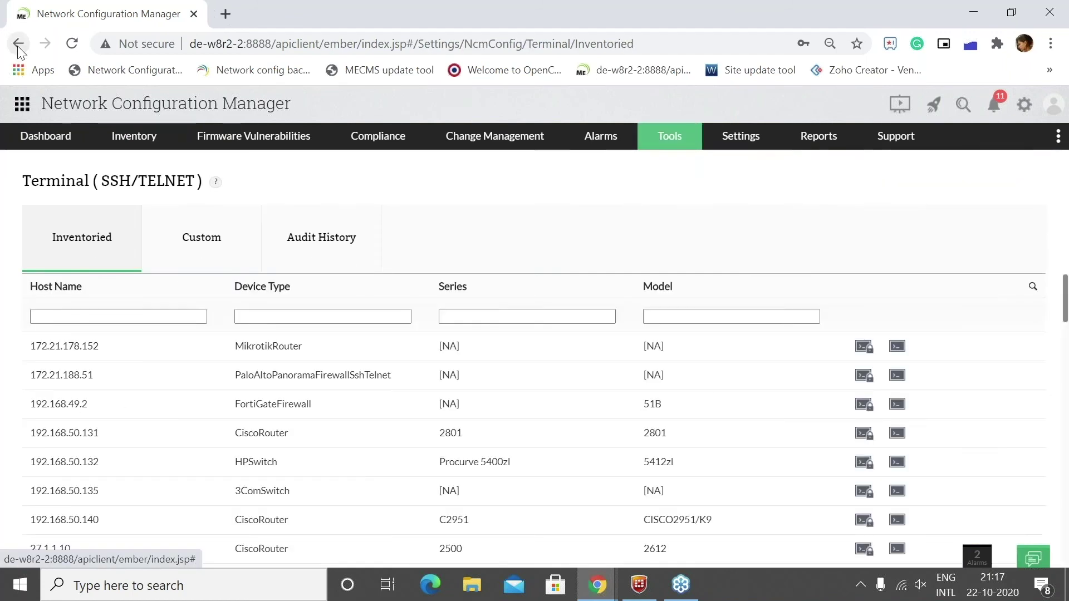
- Return to the version 741 change record and review the lines modified against the baseline
key("alt+Left")
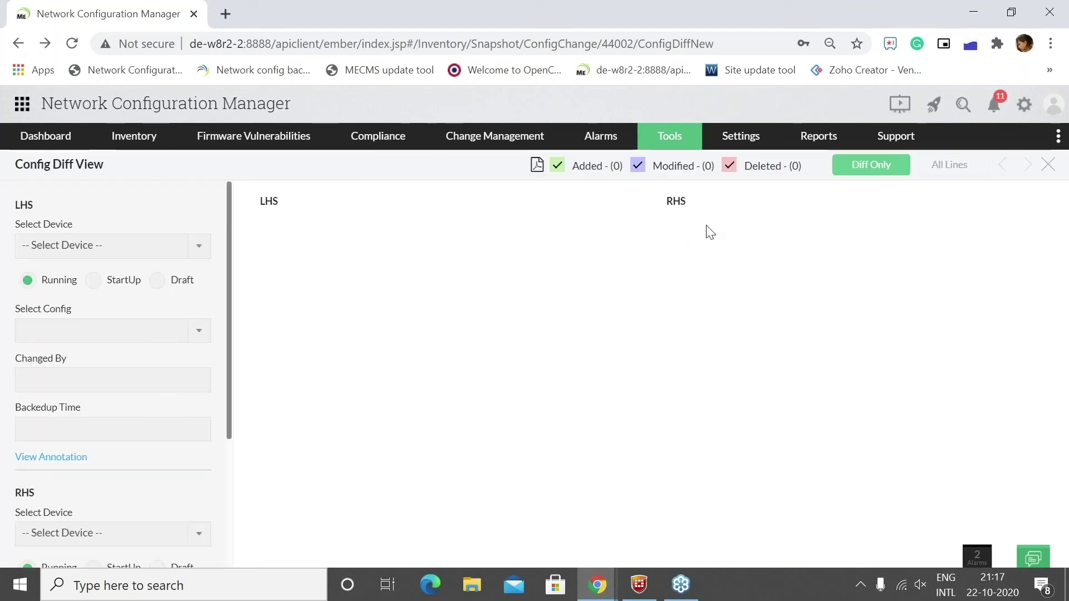
left_click(1051, 167)
left_click(750, 416)
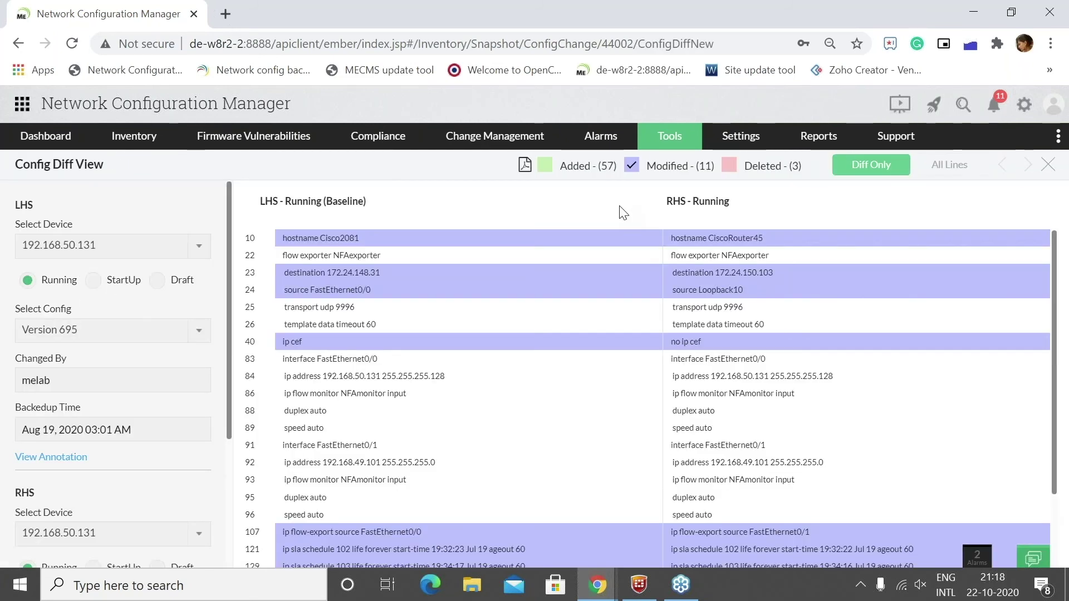
scroll(760, 362, "down", 2)
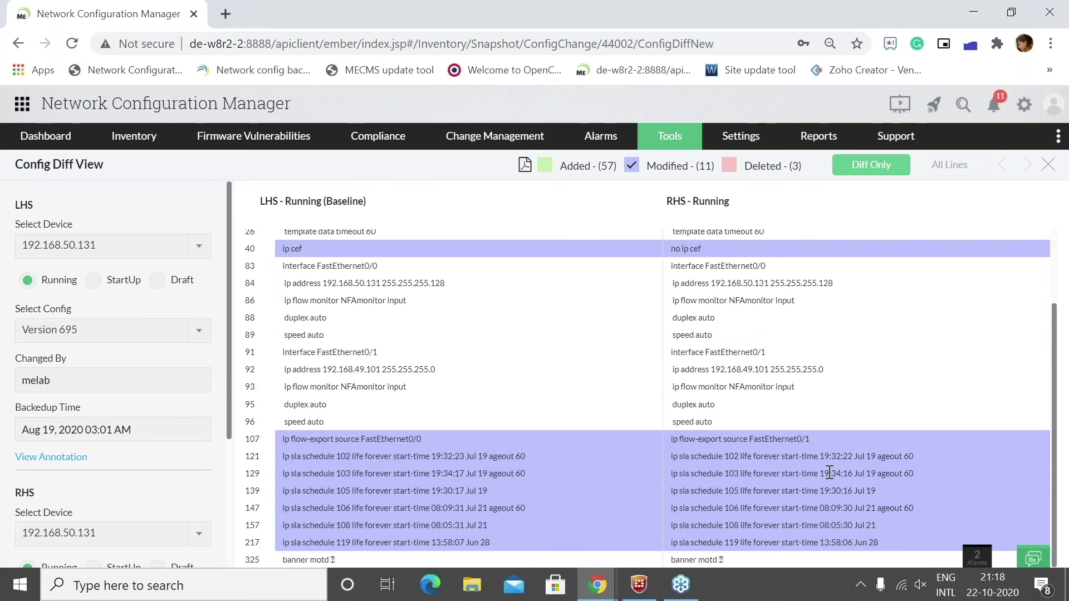
- Toggle the added, modified and deleted filters in the baseline comparison, finishing with only deleted lines shown
left_click(748, 168)
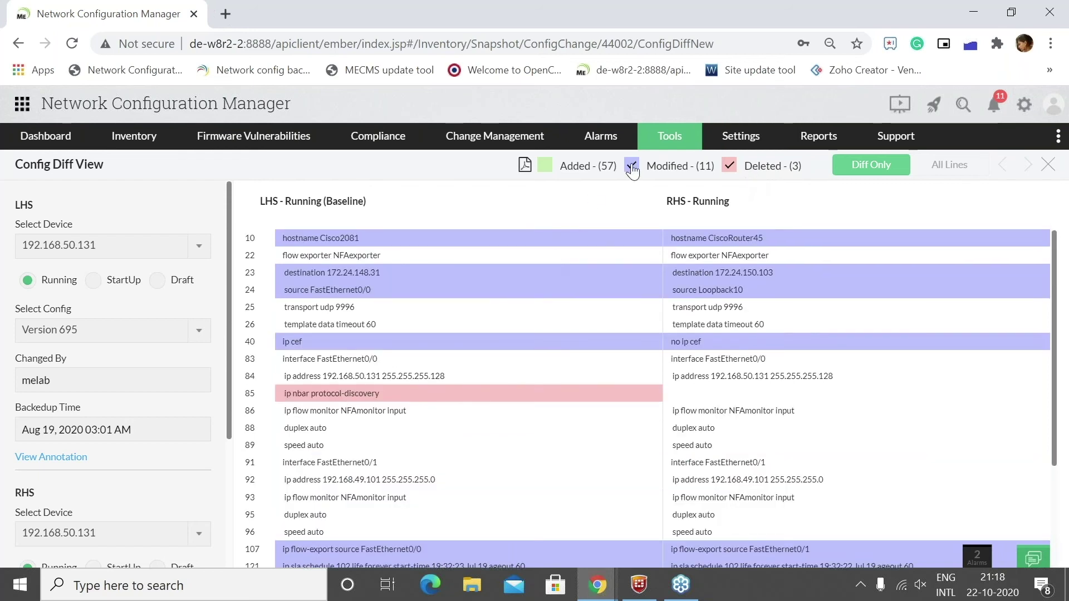
left_click(632, 165)
left_click(544, 166)
left_click(631, 166)
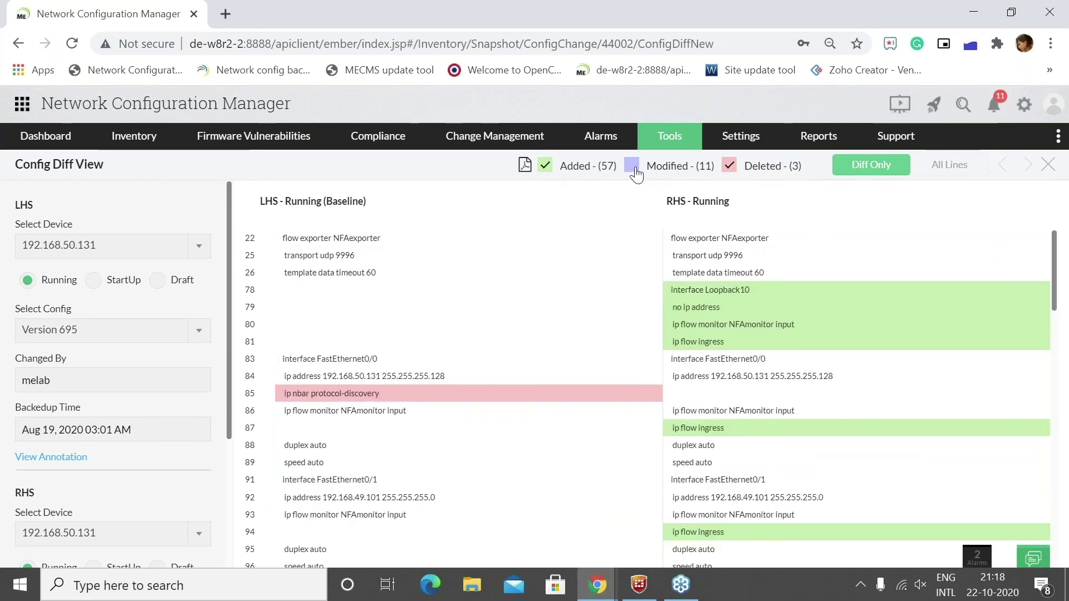
left_click(546, 166)
left_click(633, 167)
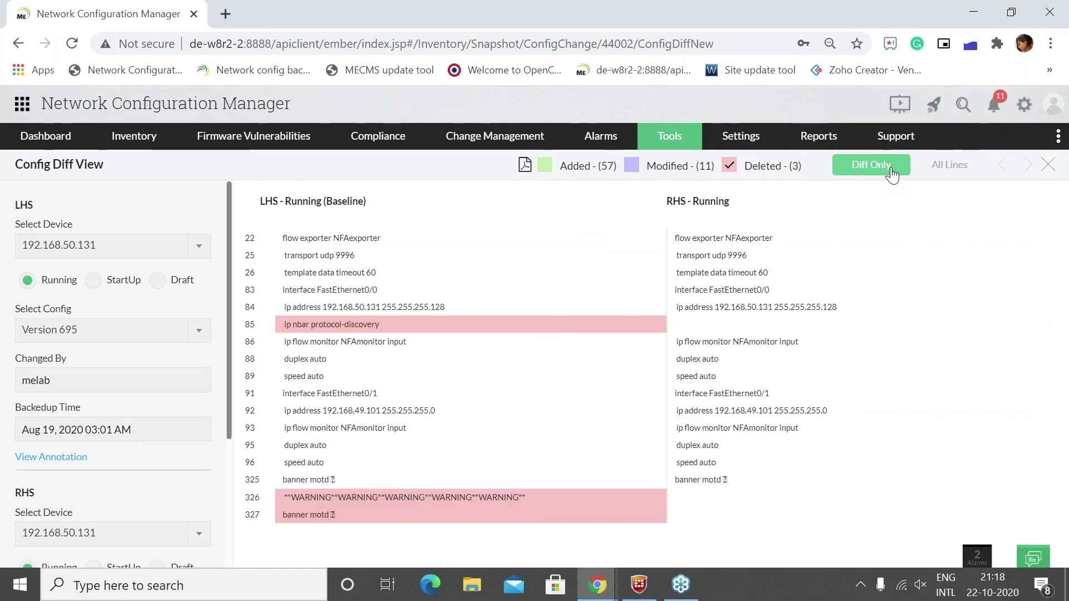
- Show all lines of the baseline comparison, look through both configurations, and close the comparison
left_click(962, 170)
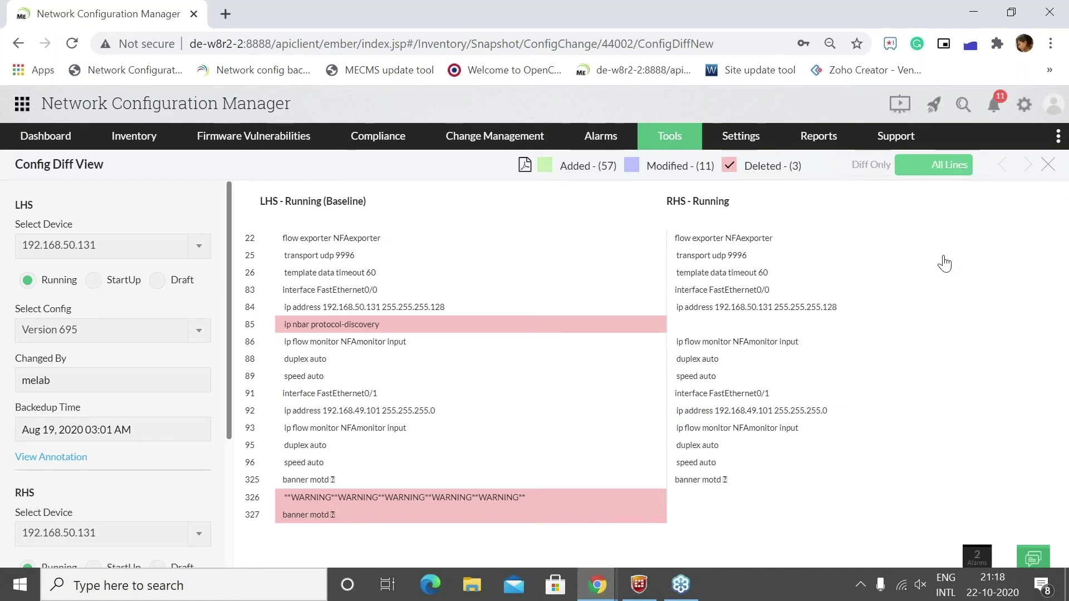
scroll(580, 344, "down", 6)
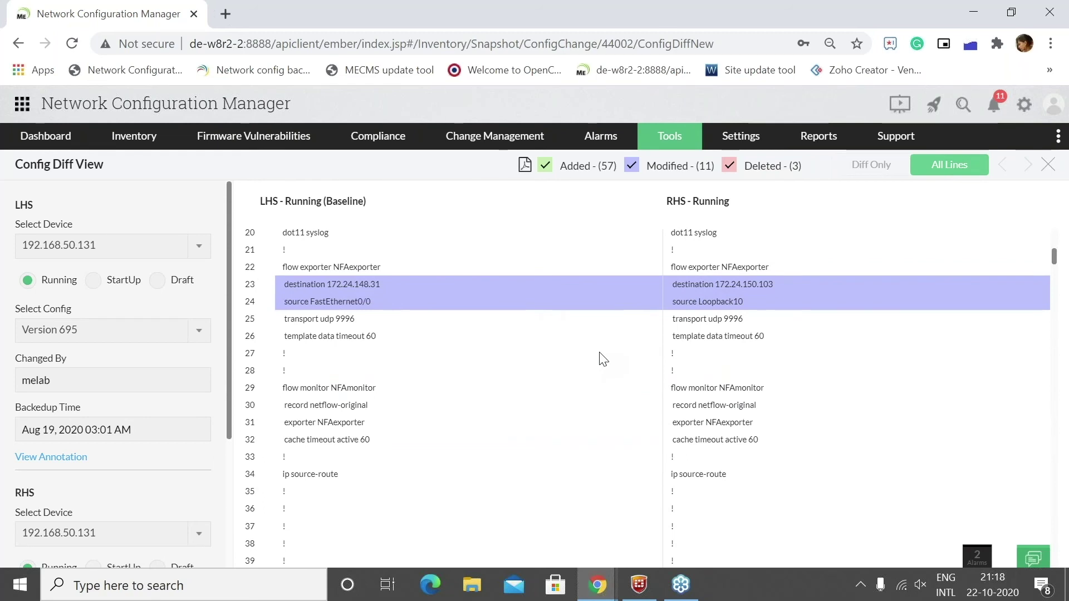
scroll(601, 358, "down", 3)
scroll(601, 352, "down", 15)
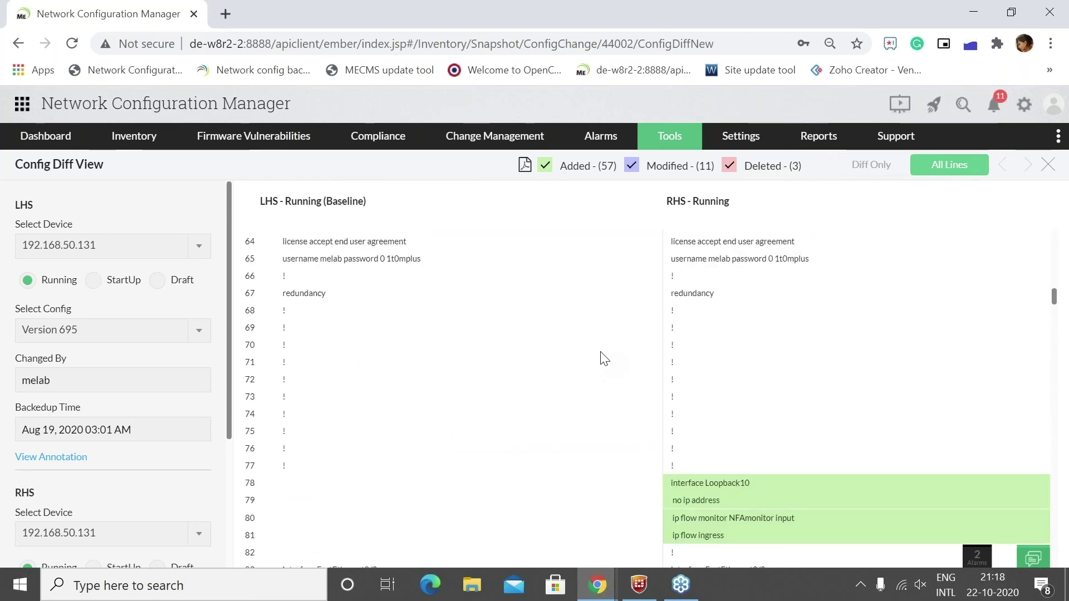
scroll(600, 352, "down", 15)
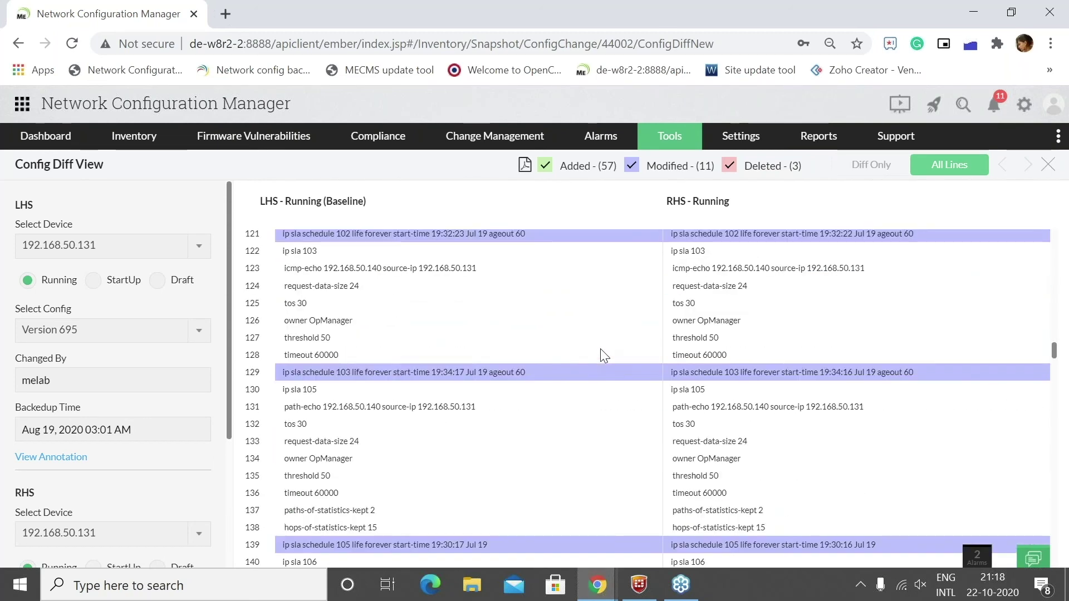
left_click(1049, 165)
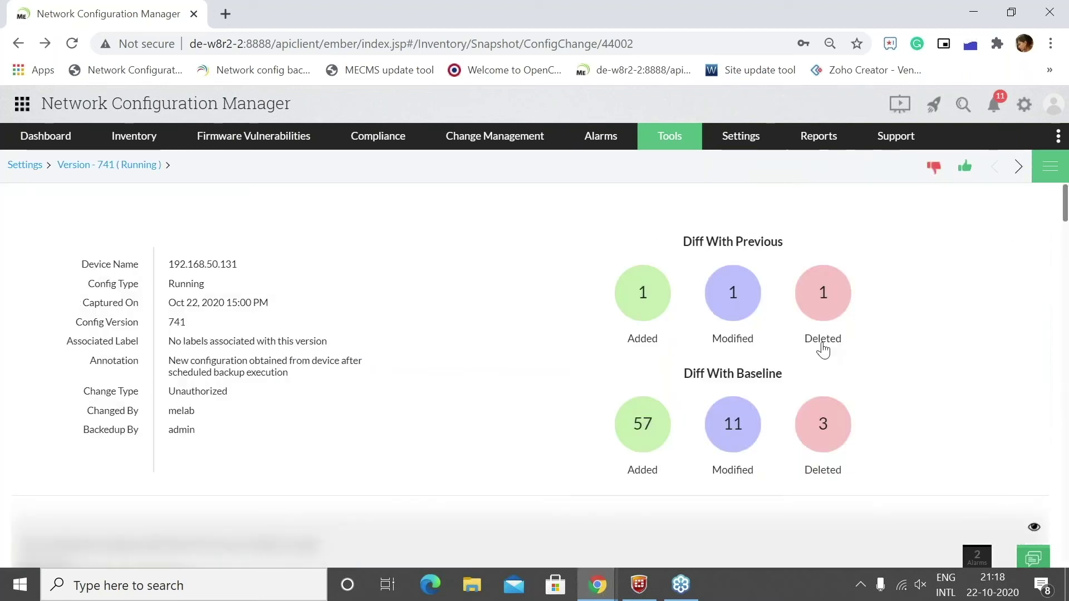
- Open a configuration comparison from the device inventory with 192.168.49.2 as the LHS device and 172.21.188.51 as the RHS device
mouse_move(134, 139)
left_click(175, 165)
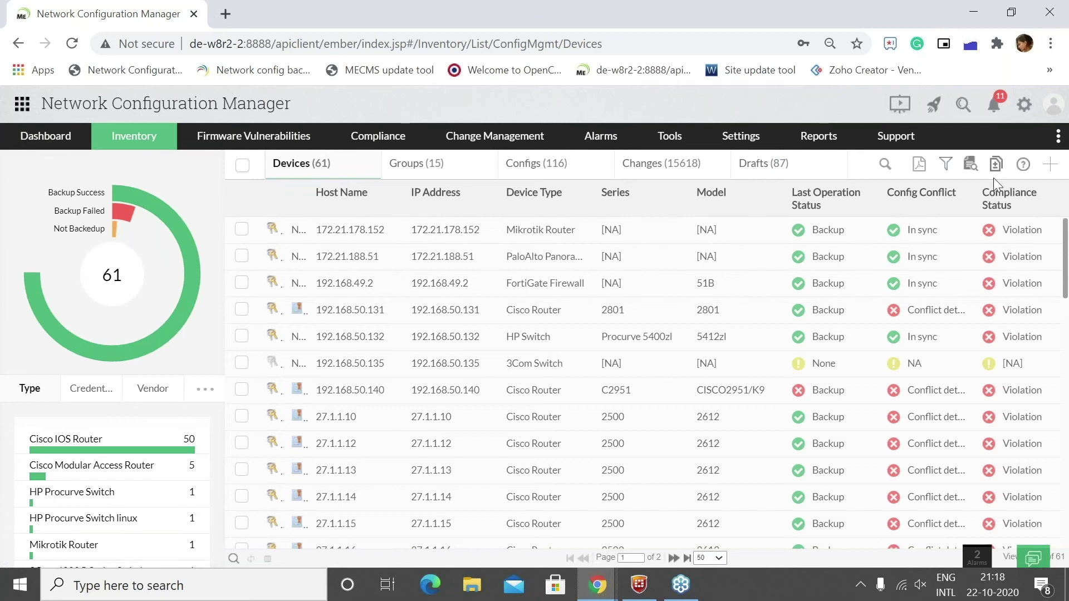
left_click(996, 174)
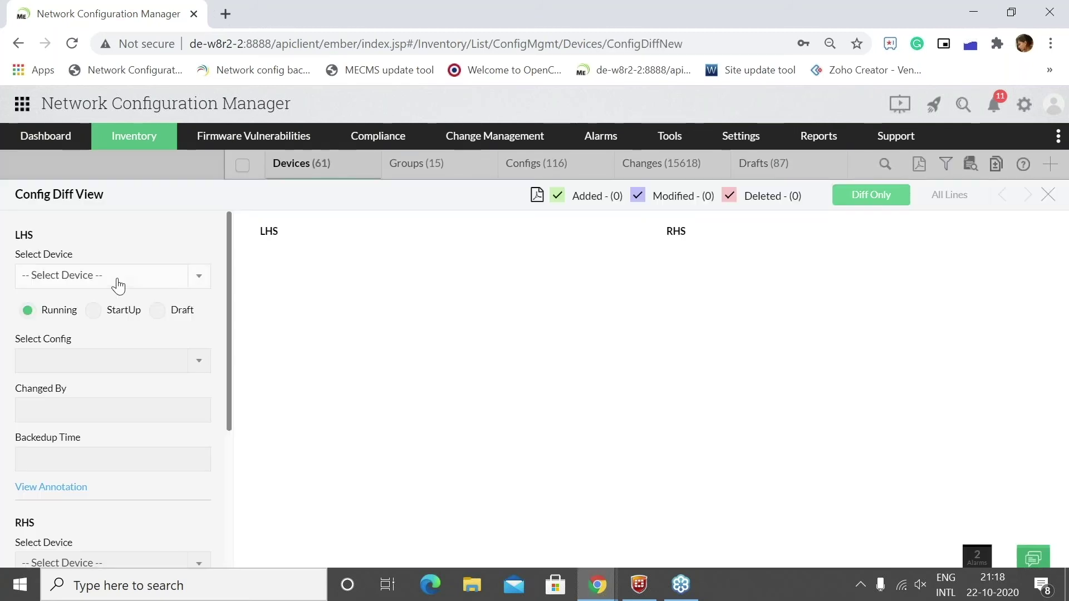
left_click(123, 280)
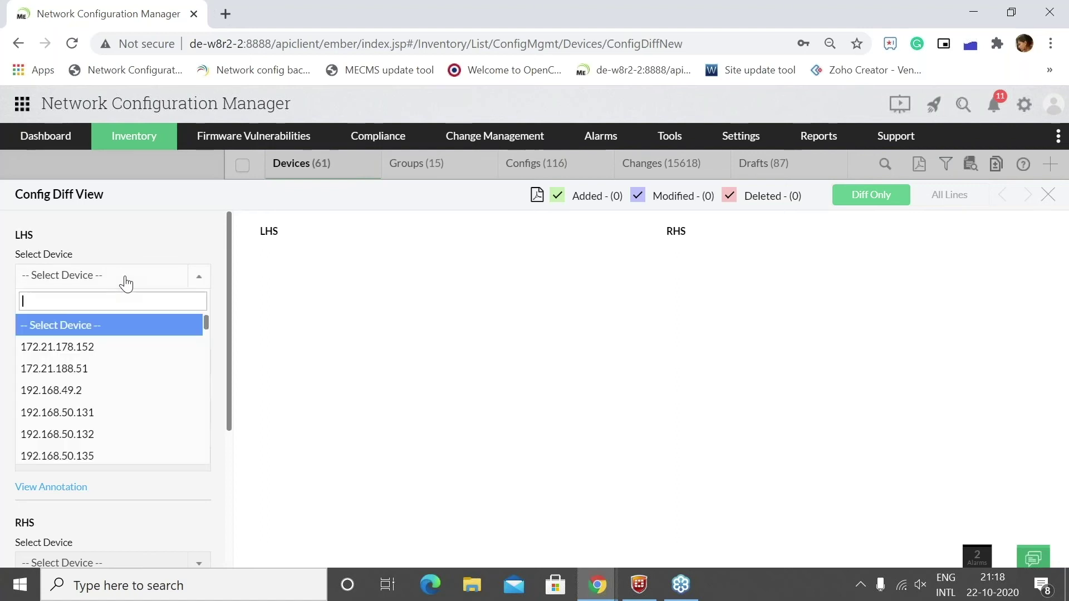
left_click(116, 390)
scroll(132, 363, "down", 3)
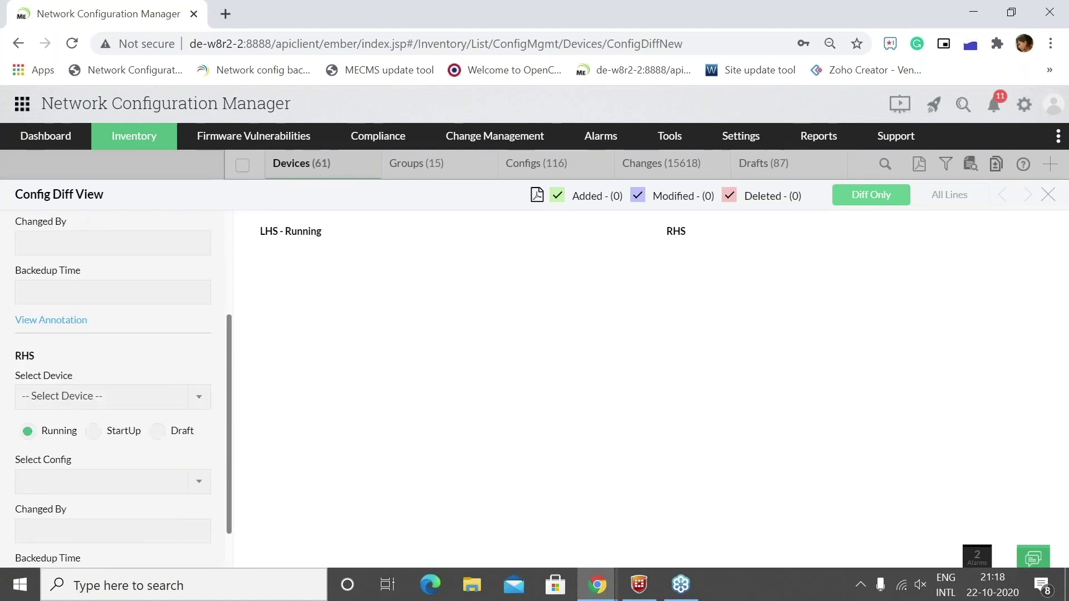
left_click(139, 398)
left_click(139, 295)
scroll(162, 377, "up", 3)
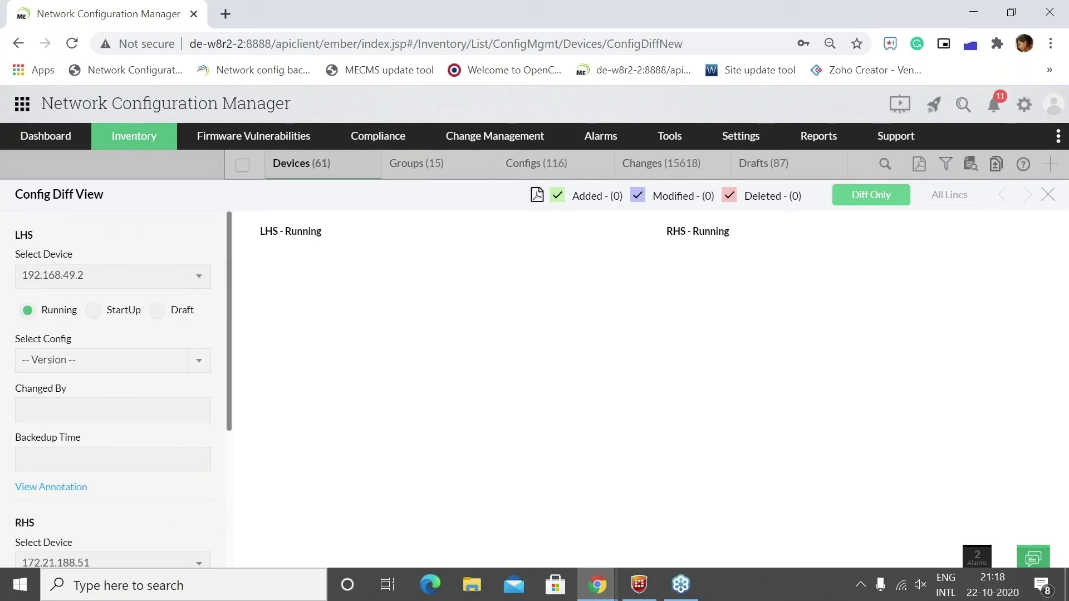
- Choose running configuration Version 14 for the LHS device and Version 6 for the RHS device
left_click(127, 361)
left_click(139, 453)
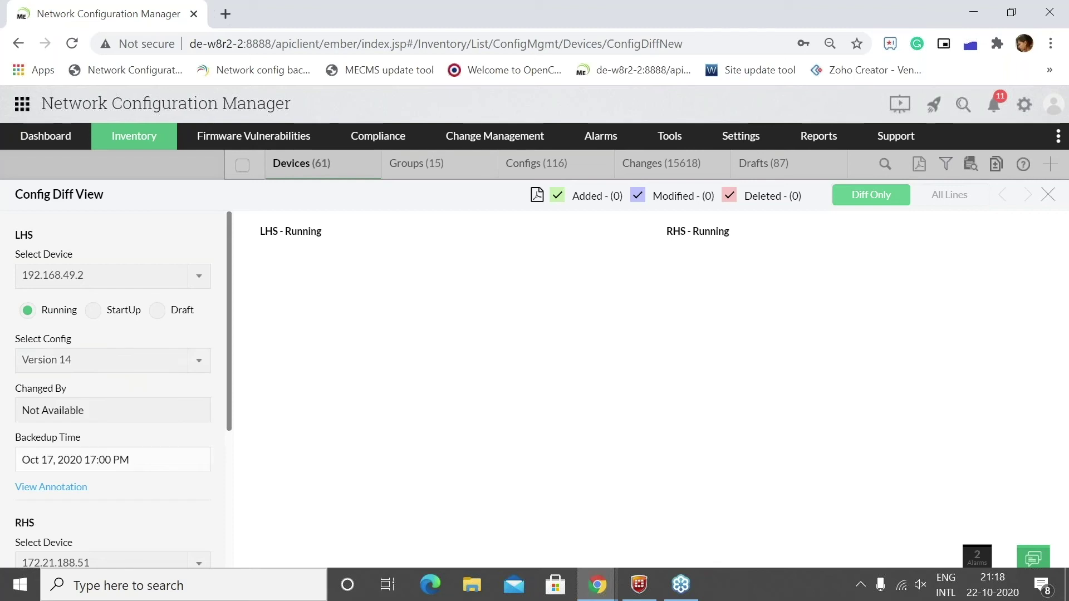
scroll(138, 453, "down", 2)
scroll(102, 467, "down", 2)
left_click(98, 477)
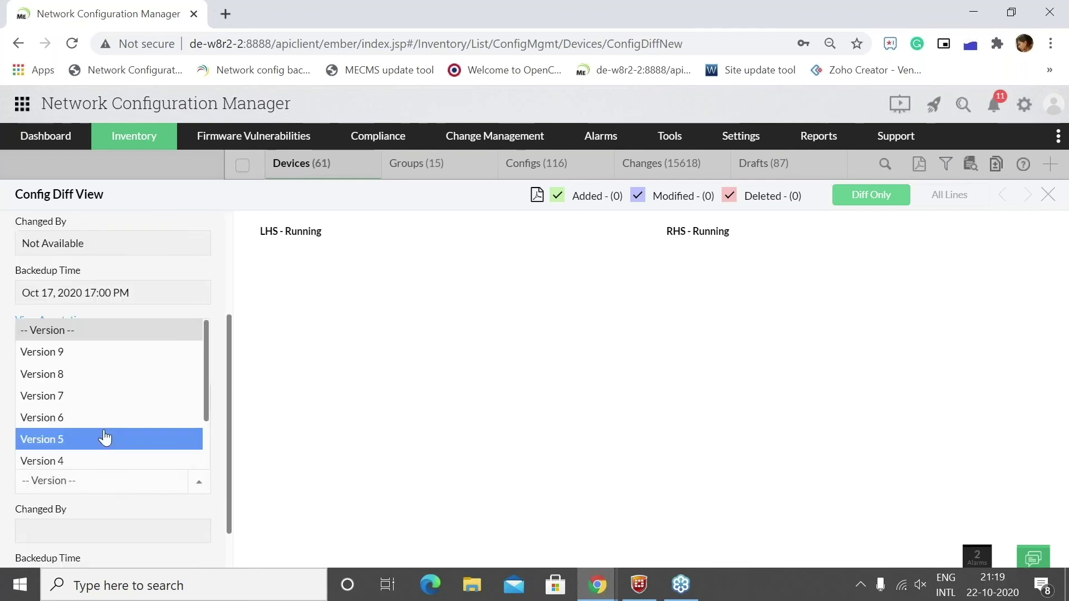
left_click(141, 473)
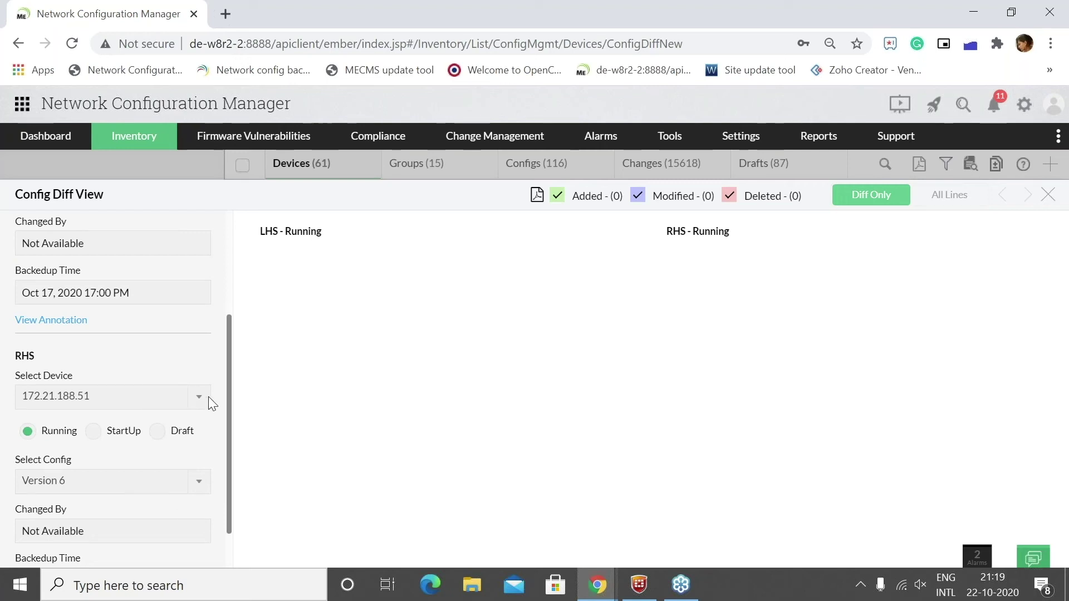
- Look through the differences between the two devices' running configurations and close the comparison
scroll(232, 350, "down", 1)
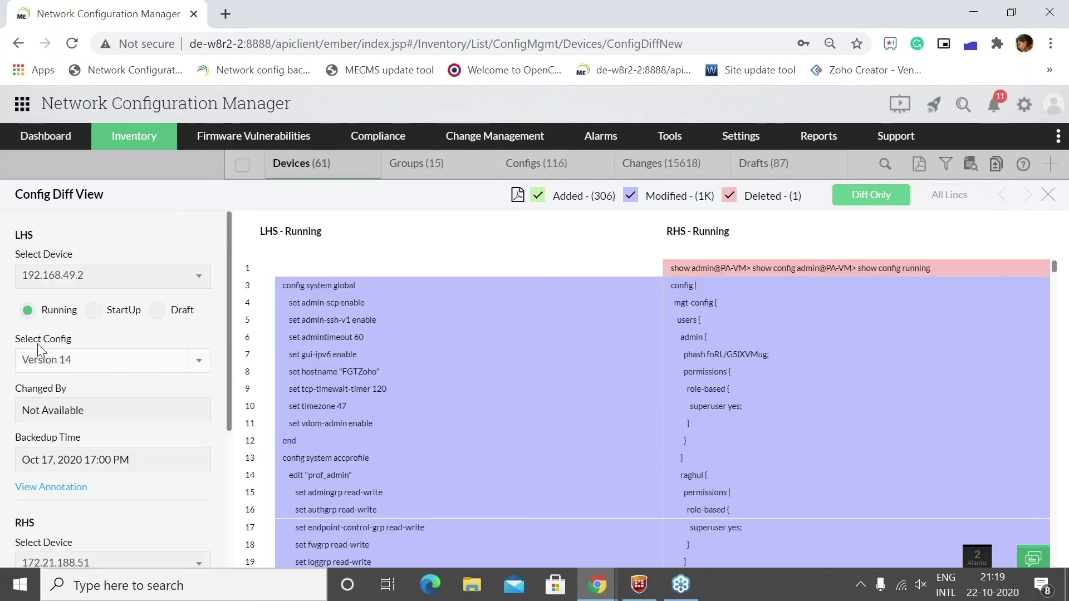
scroll(87, 290, "down", 4)
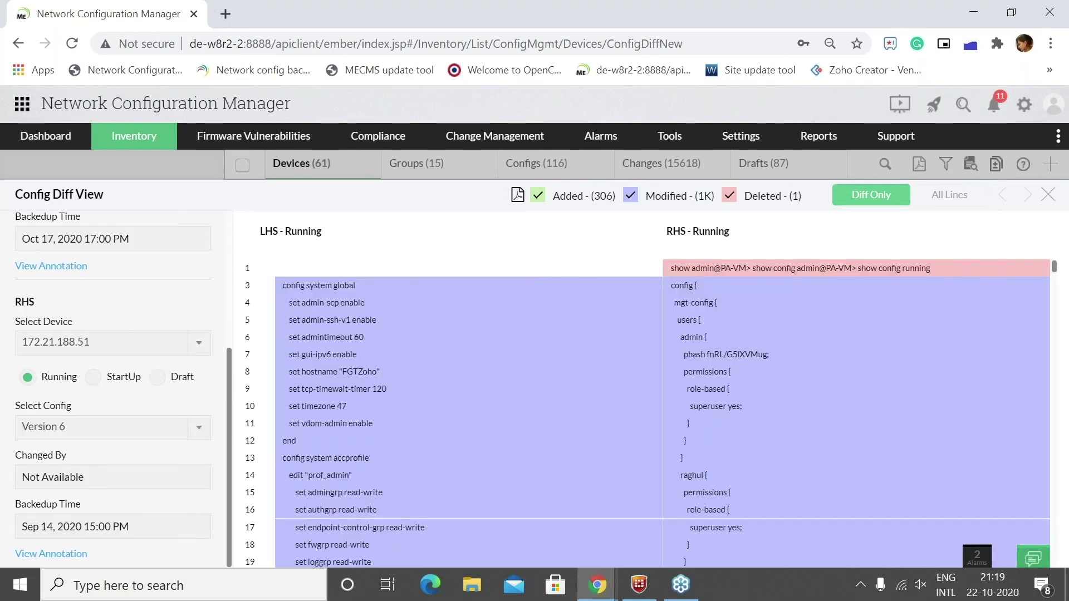
scroll(564, 363, "down", 5)
scroll(559, 418, "down", 20)
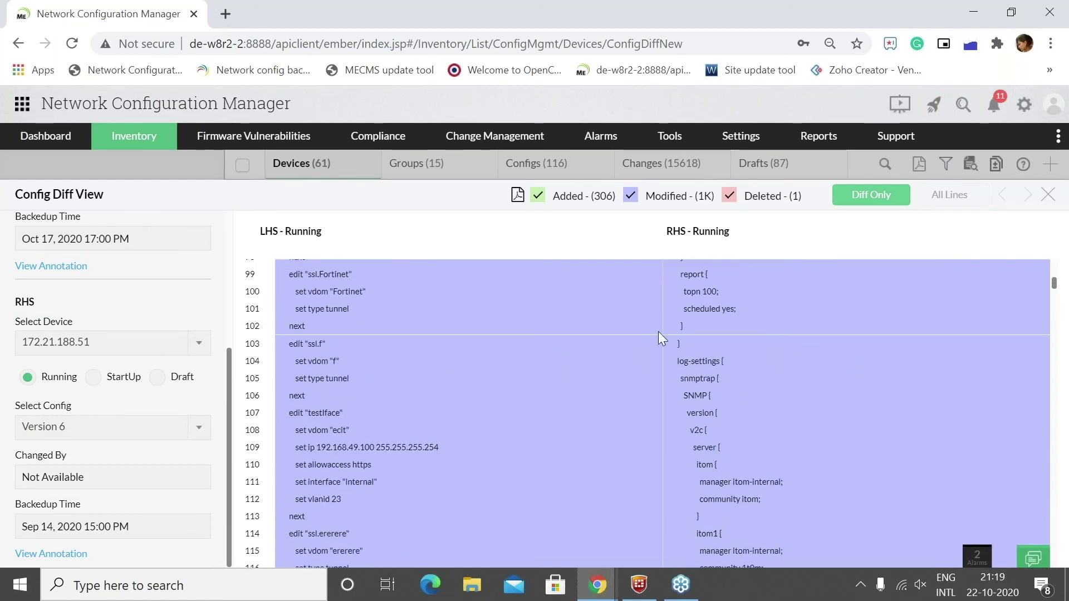
scroll(439, 332, "down", 20)
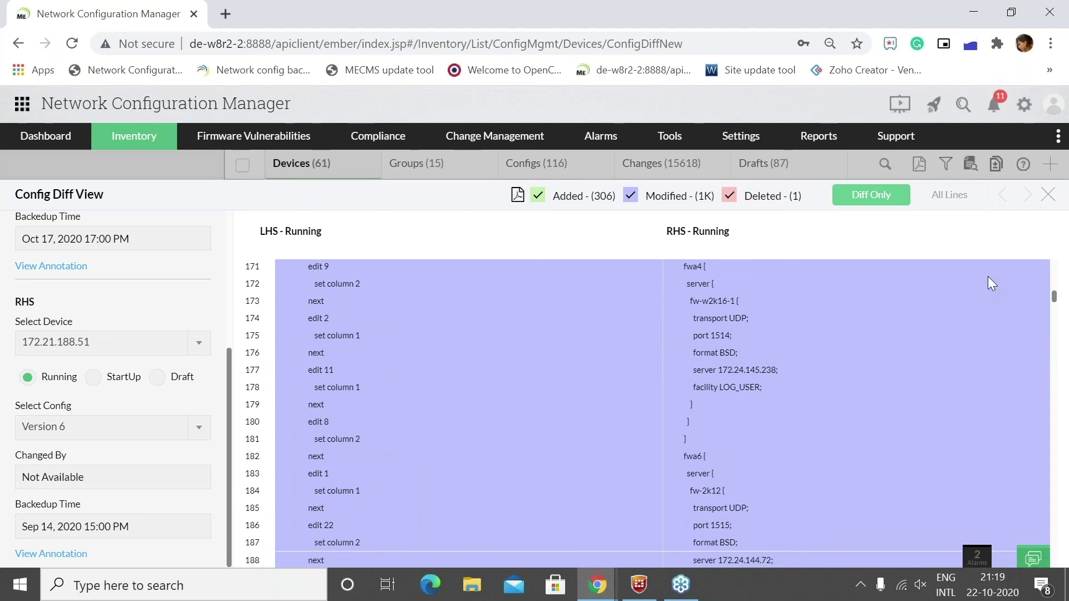
left_click(1049, 197)
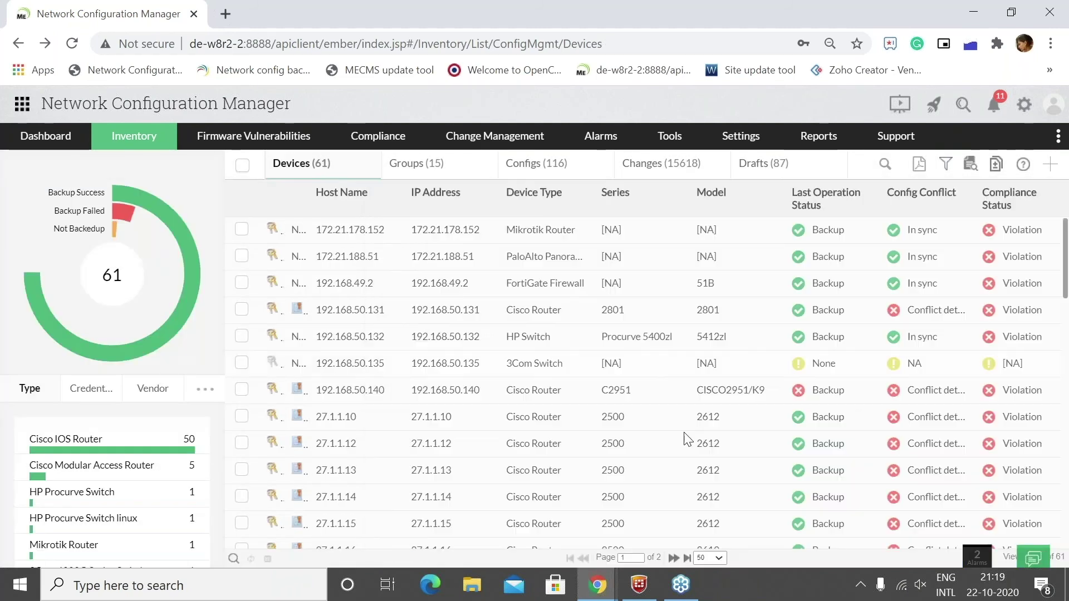
- Switch to the NCM training slideshow and advance to the Firmware Vulnerability Management slide
mouse_move(602, 591)
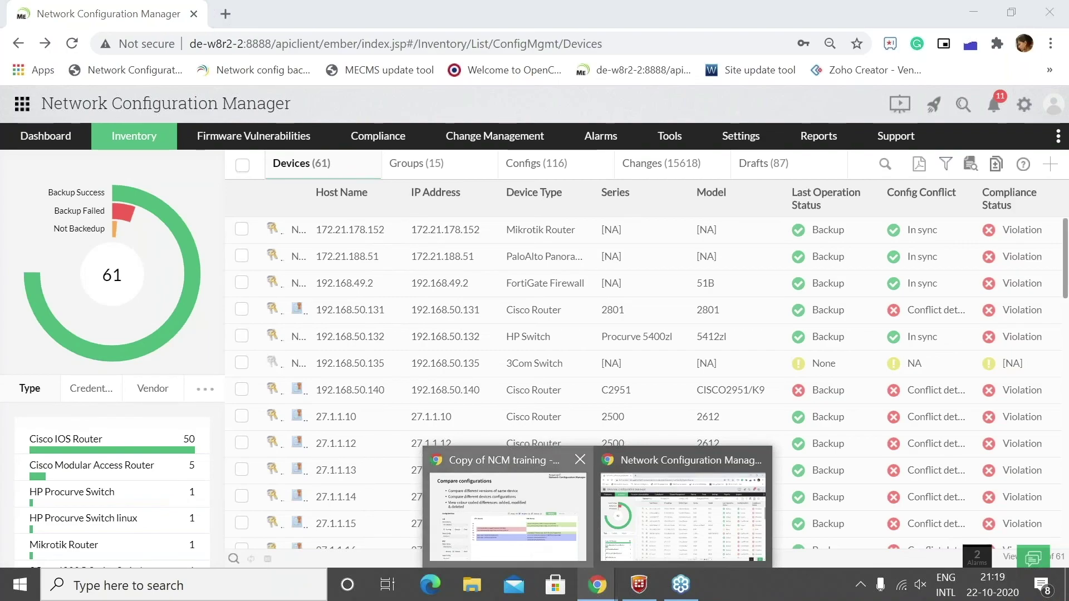
left_click(646, 459)
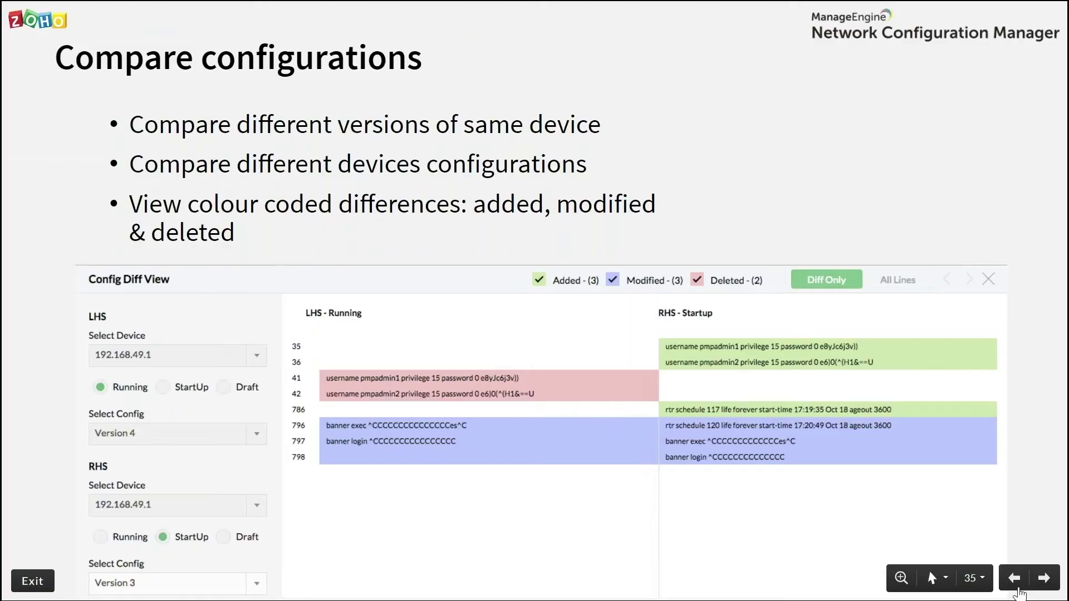
left_click(1041, 579)
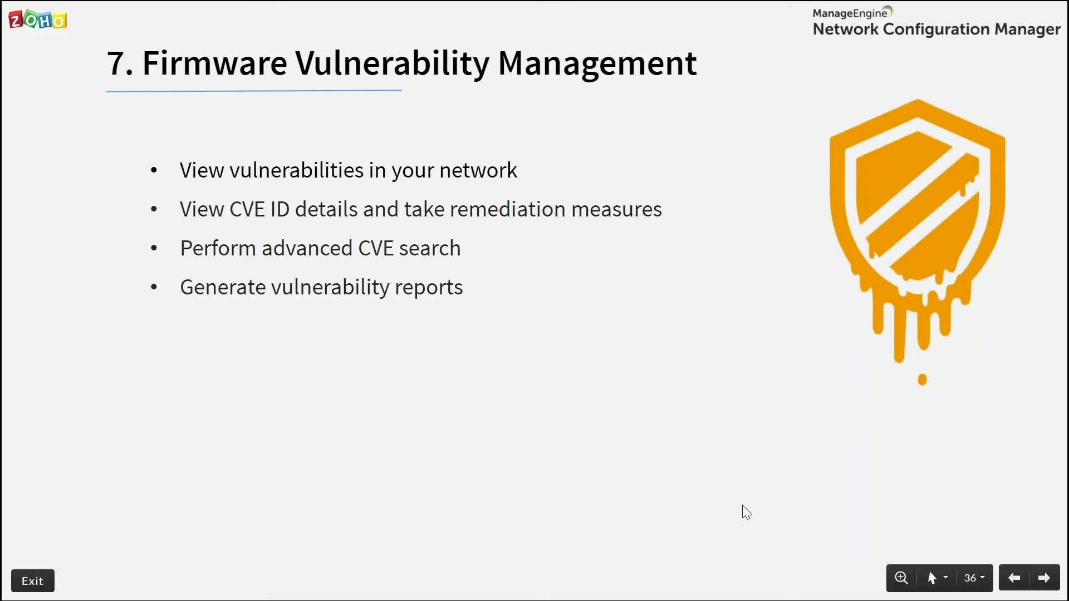
- Switch back to Network Configuration Manager, open the list of all firmware vulnerabilities, and read the explanation of available exploits
key("alt+Tab")
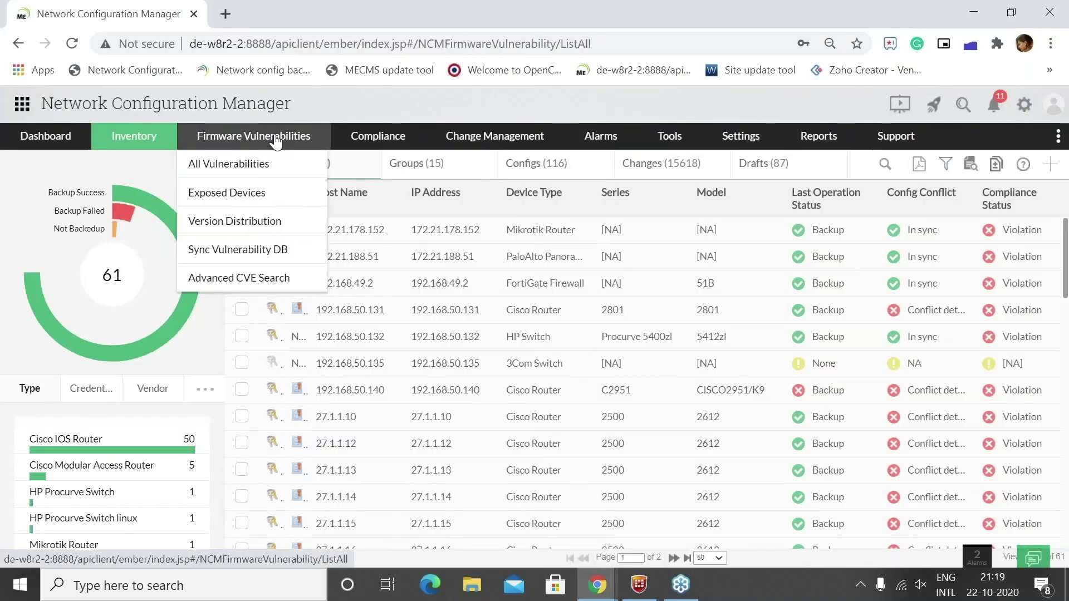
left_click(276, 141)
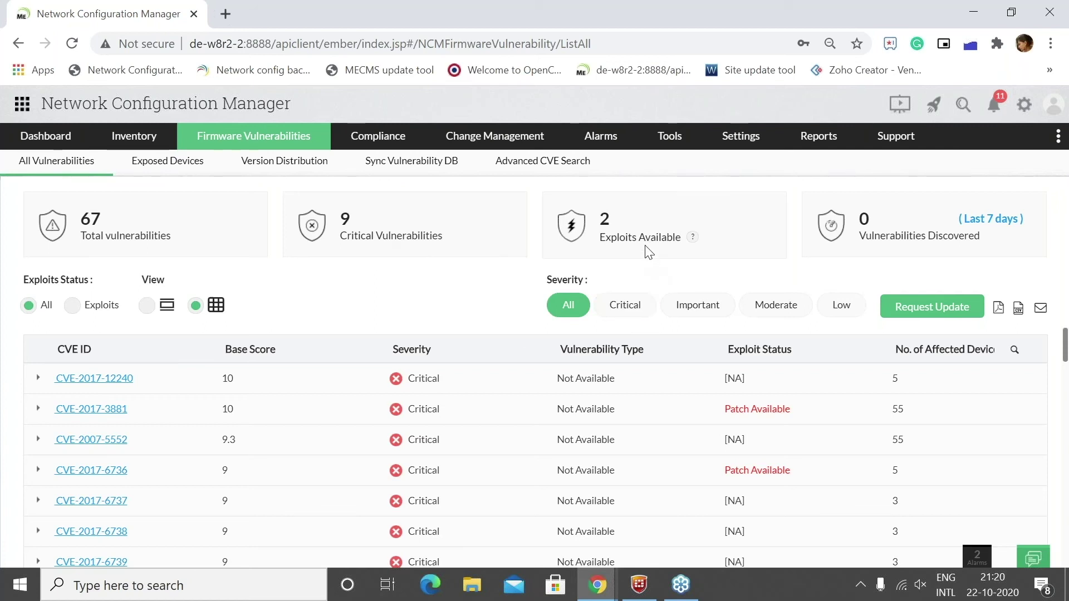
mouse_move(692, 239)
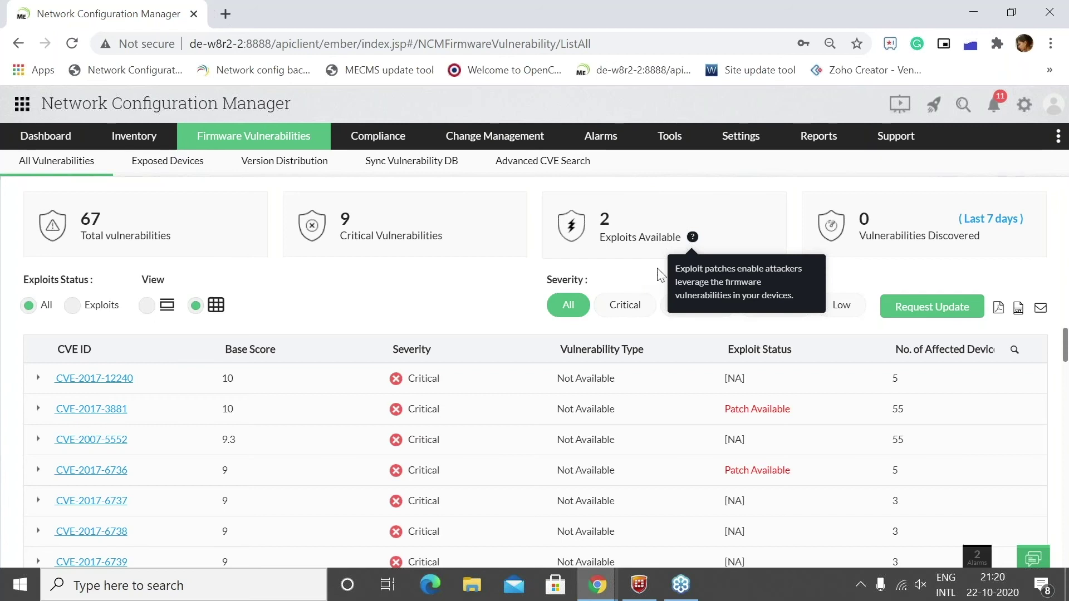
- Set the time period for discovered vulnerabilities to Last 30 days
left_click(878, 232)
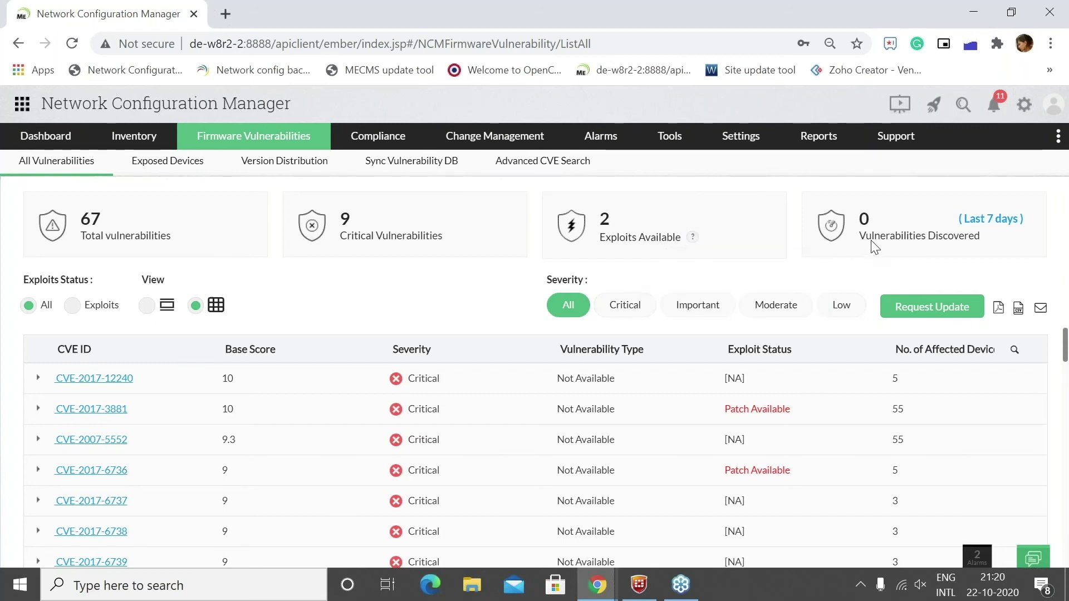
left_click(989, 223)
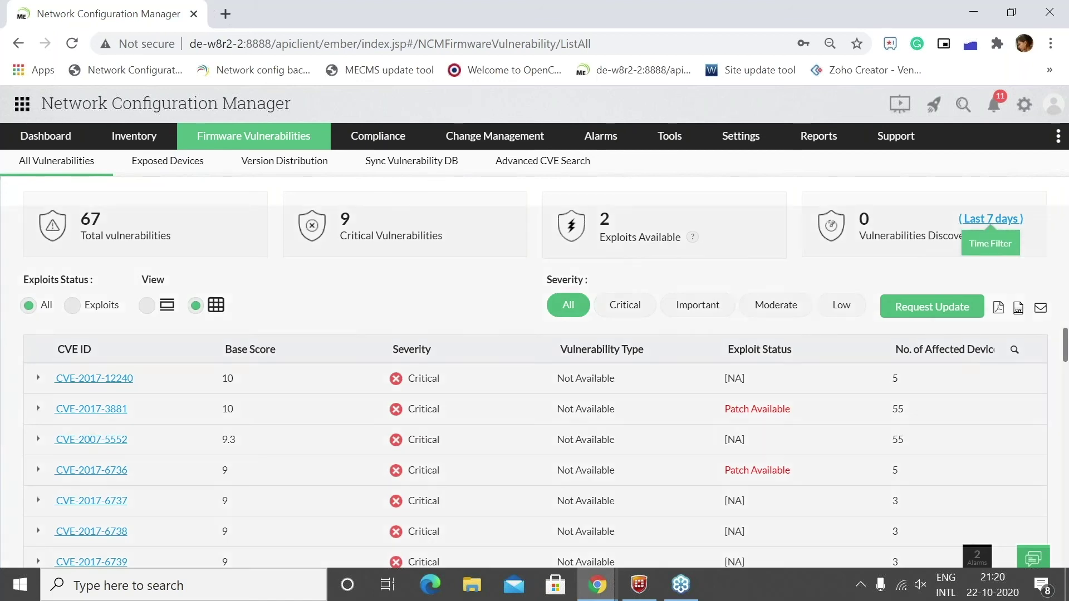
left_click(964, 323)
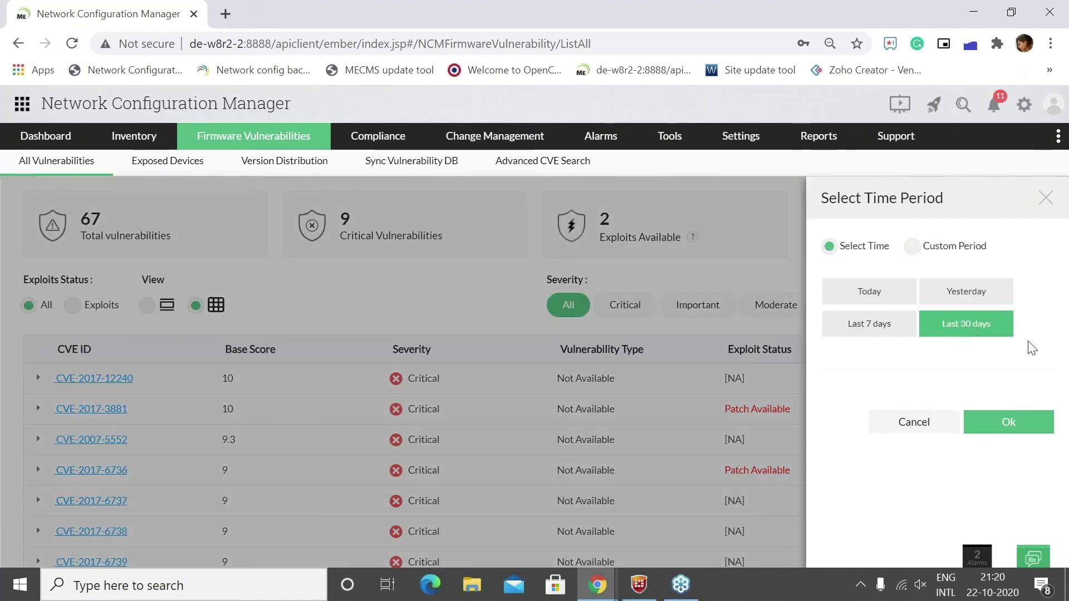
left_click(1011, 424)
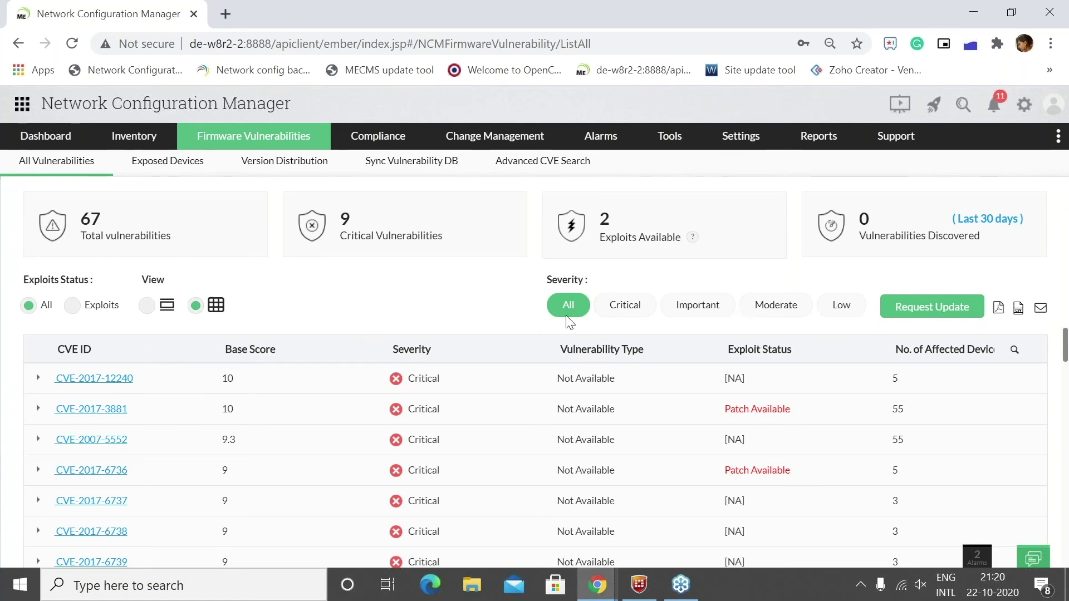
left_click(38, 380)
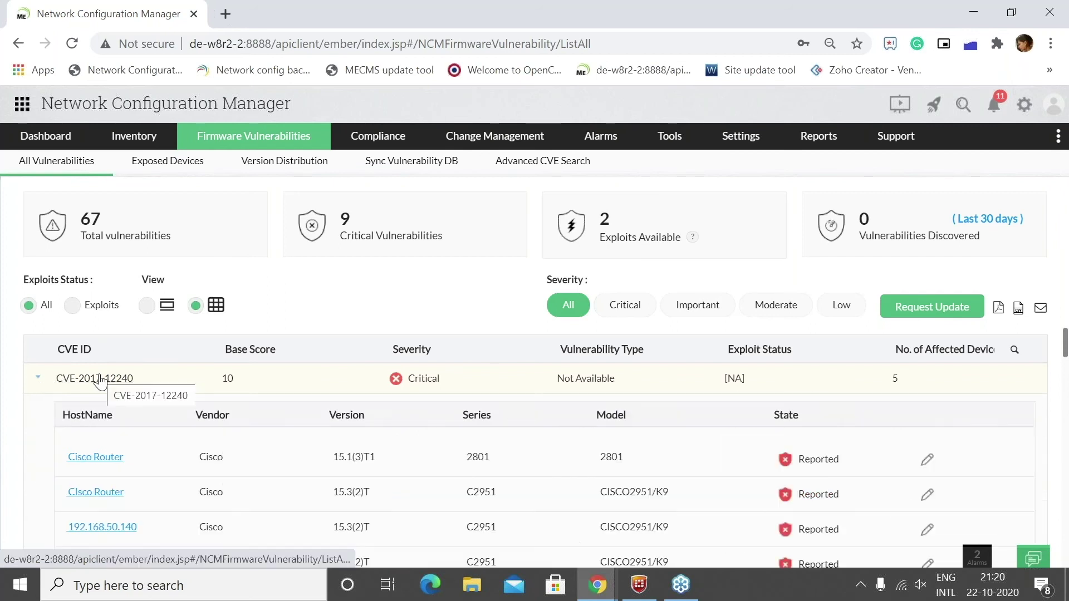
scroll(97, 381, "down", 2)
scroll(167, 477, "down", 1)
scroll(167, 476, "up", 2)
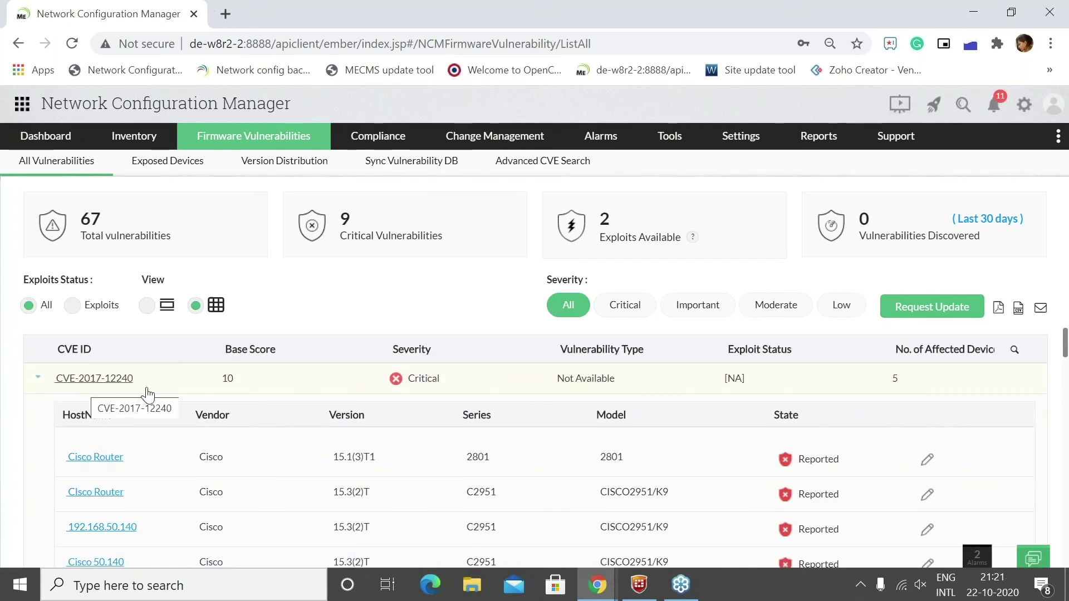
scroll(139, 480, "down", 1)
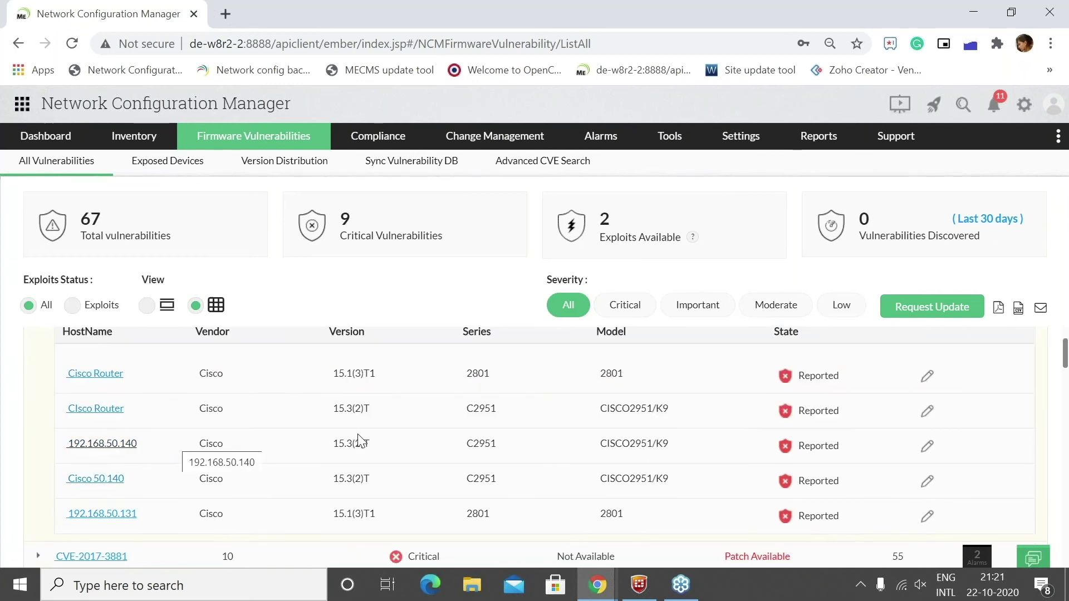
scroll(695, 456, "up", 1)
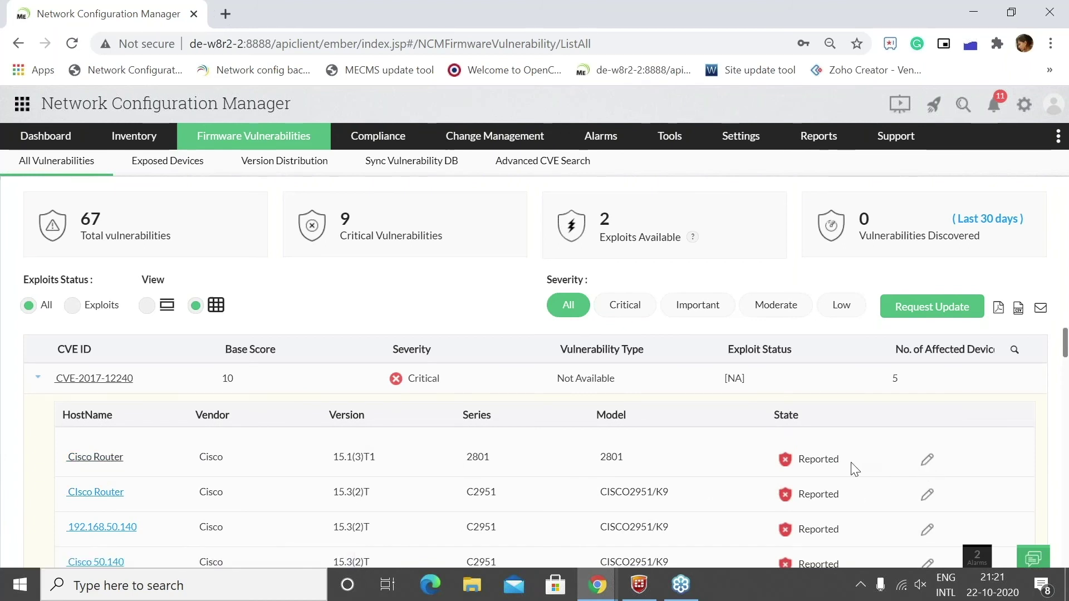
left_click(101, 461)
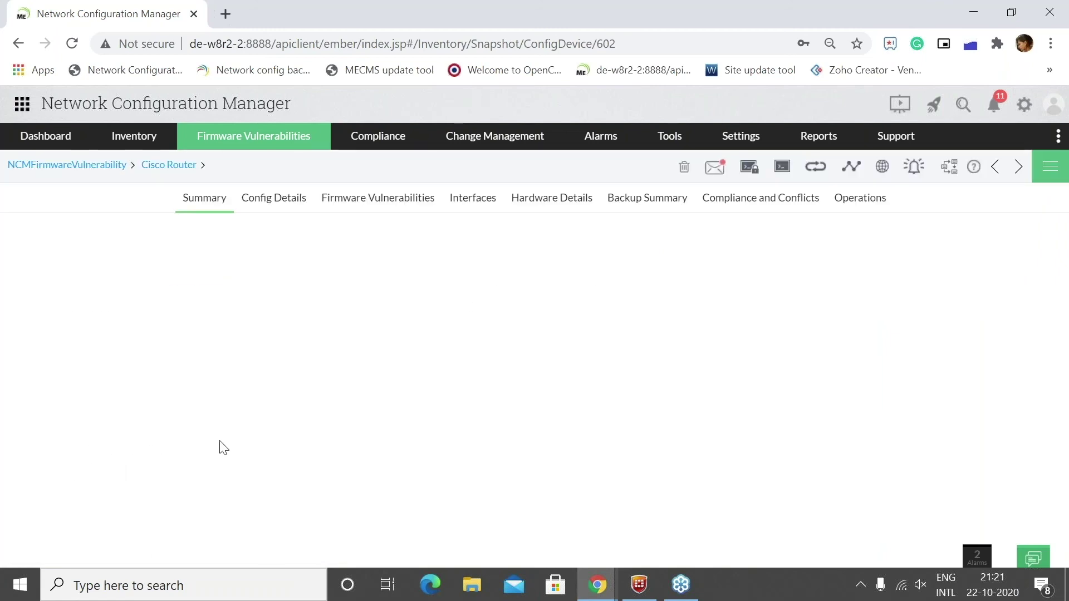
left_click(18, 43)
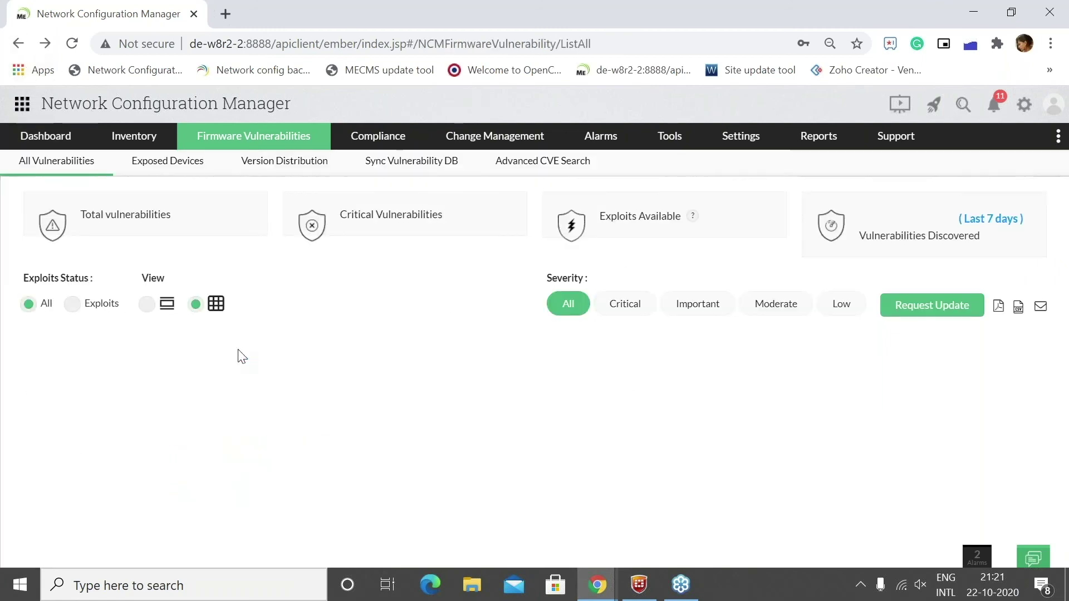
- Open the CVE-2017-12240 details, read its summary, reference URLs and affected devices, and show the state options for device 192.168.50.140
left_click(68, 380)
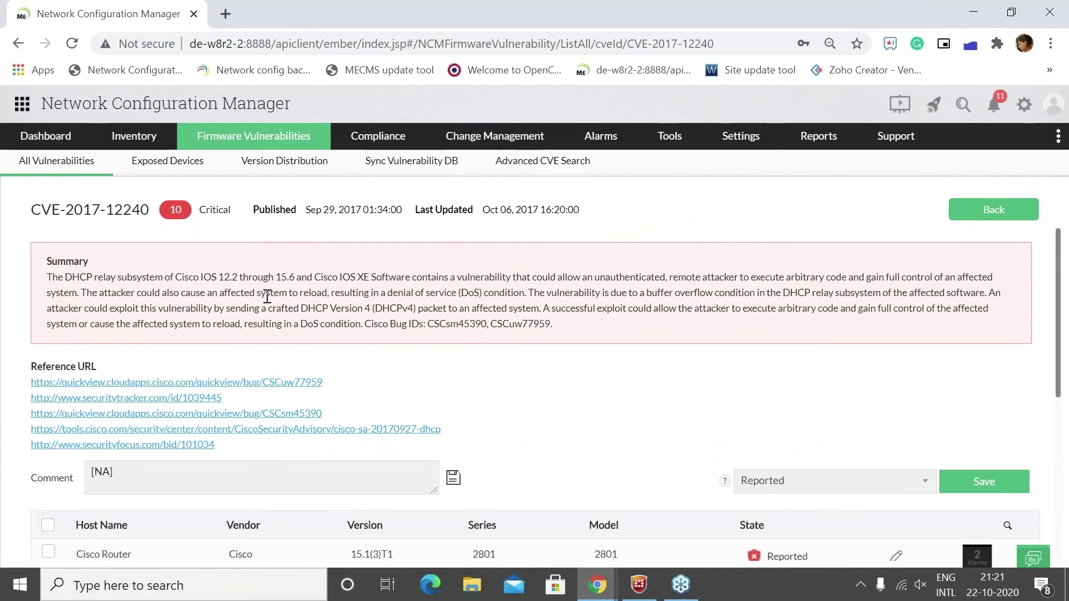
scroll(627, 332, "down", 1)
scroll(629, 331, "up", 1)
scroll(356, 399, "down", 1)
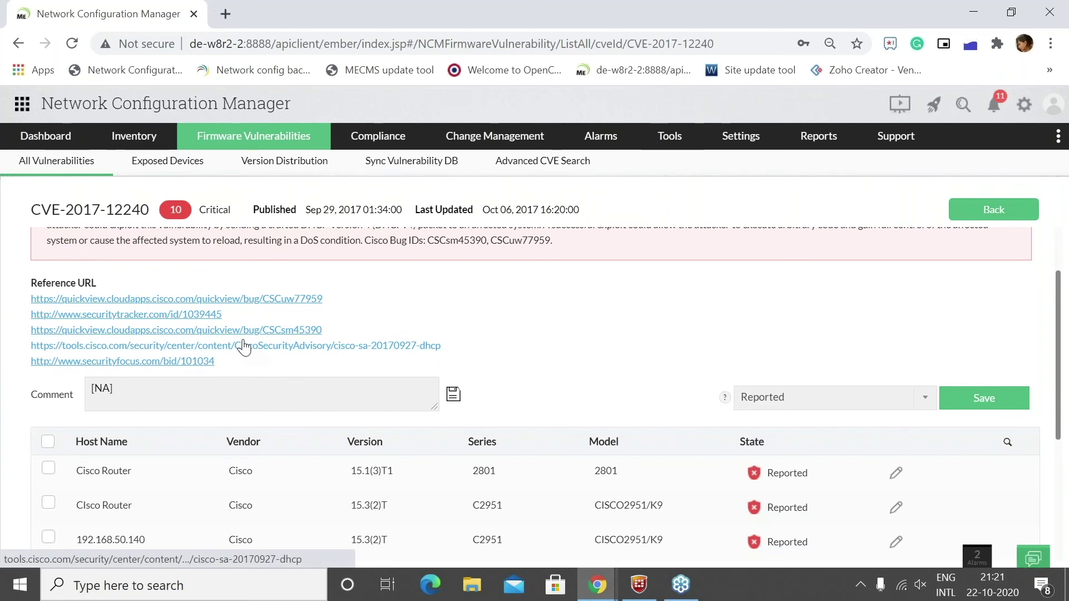
scroll(601, 339, "down", 1)
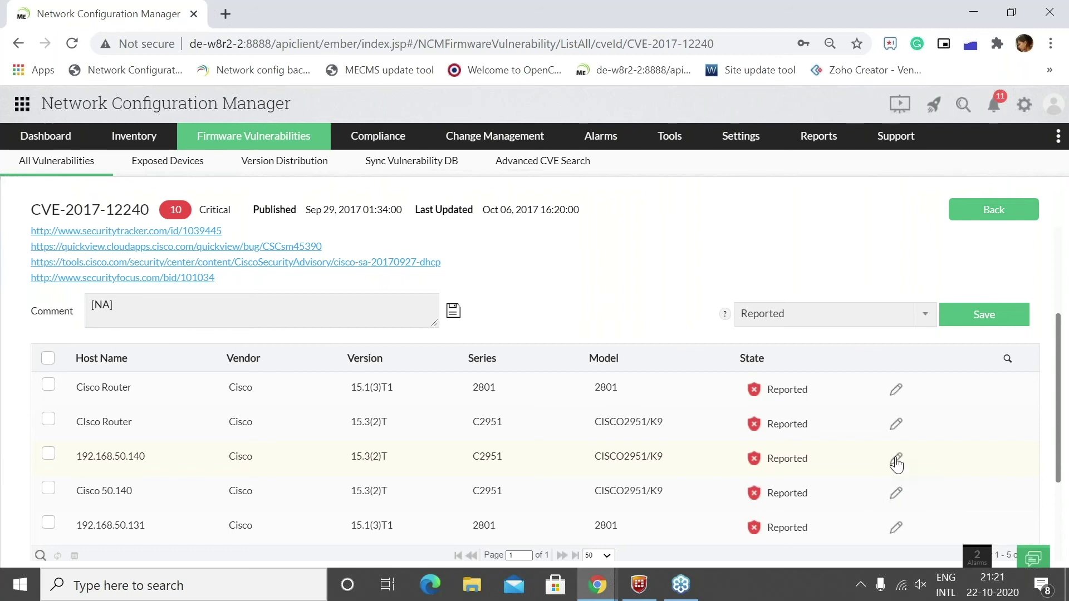
left_click(896, 463)
left_click(871, 461)
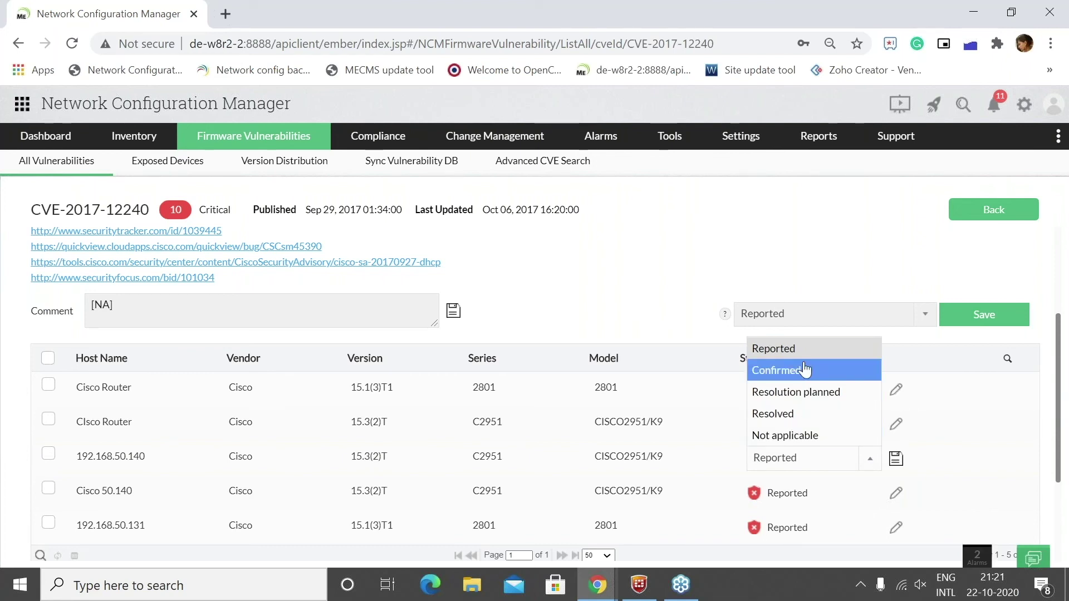
- Return to the list of all vulnerabilities and briefly expand the devices affected by CVE-2017-12240, collapsing them again
left_click(18, 44)
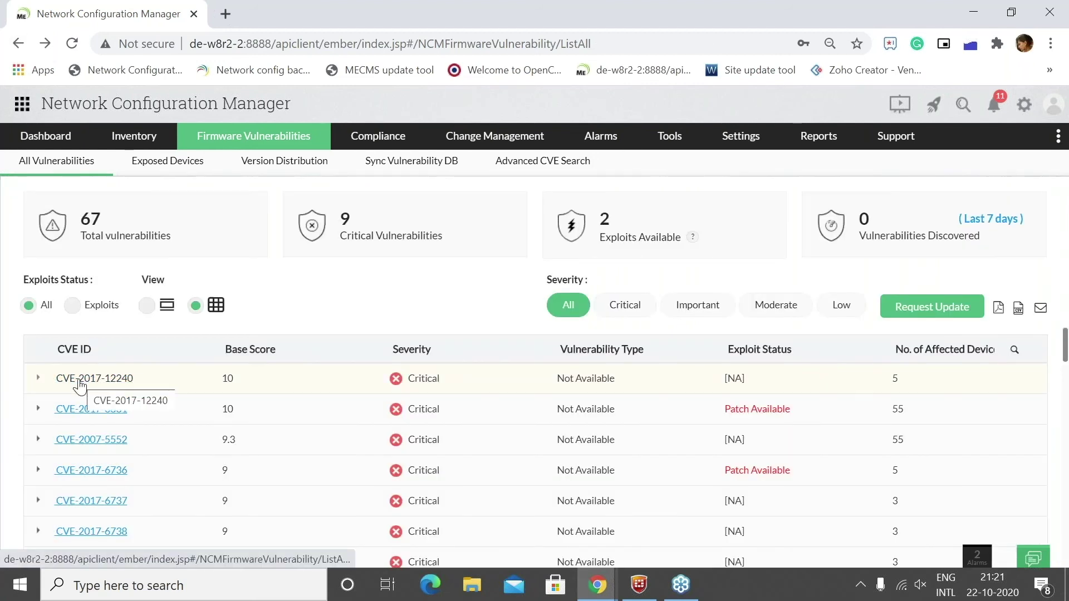
left_click(37, 379)
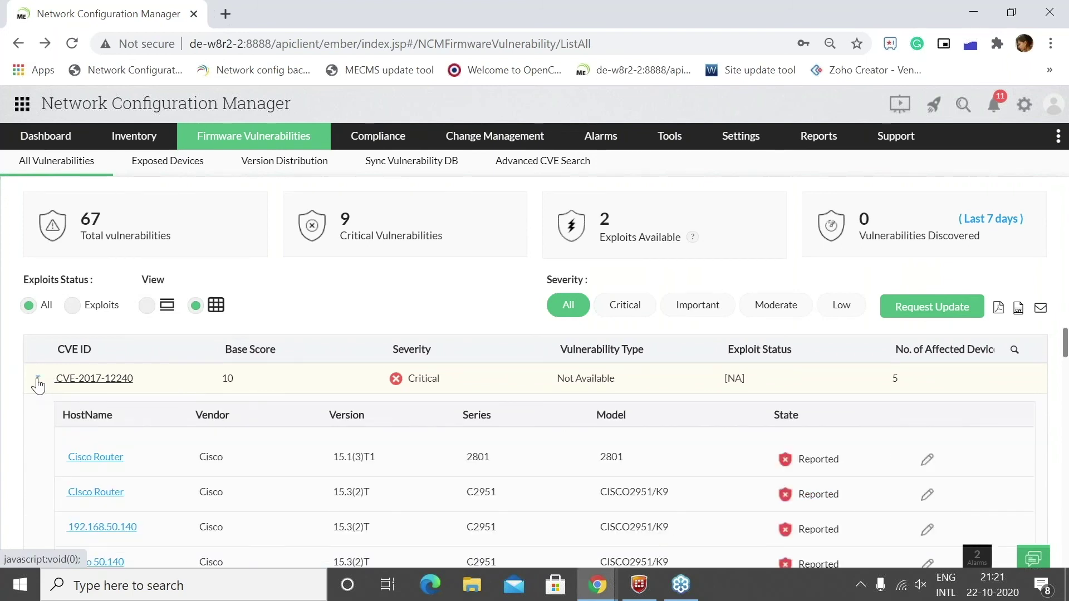
left_click(38, 380)
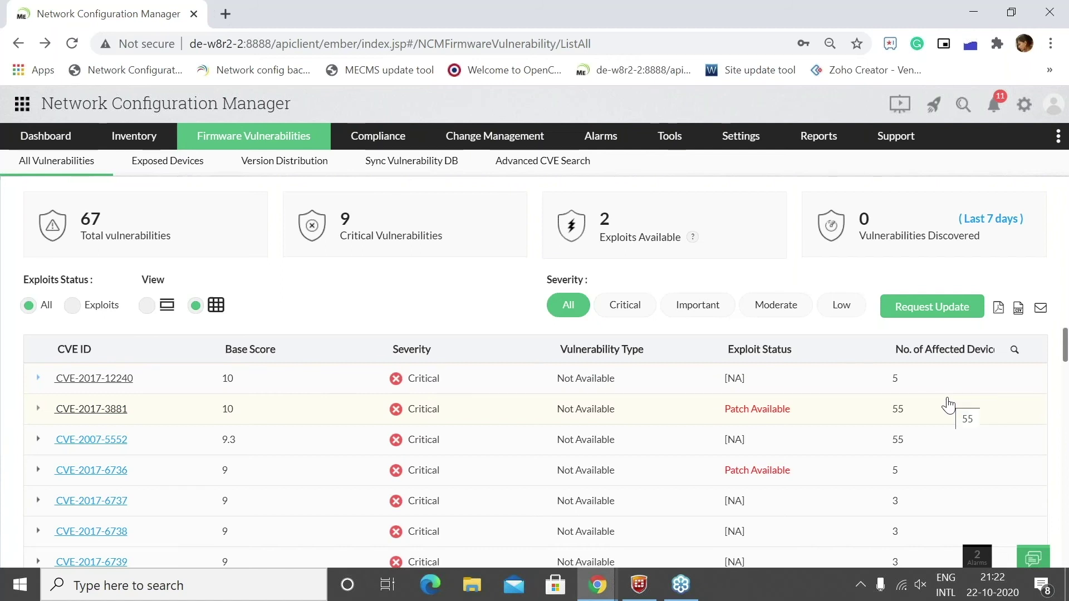
- Open the list of exposed devices and look through the vulnerabilities of host 192.168.50.131
left_click(141, 166)
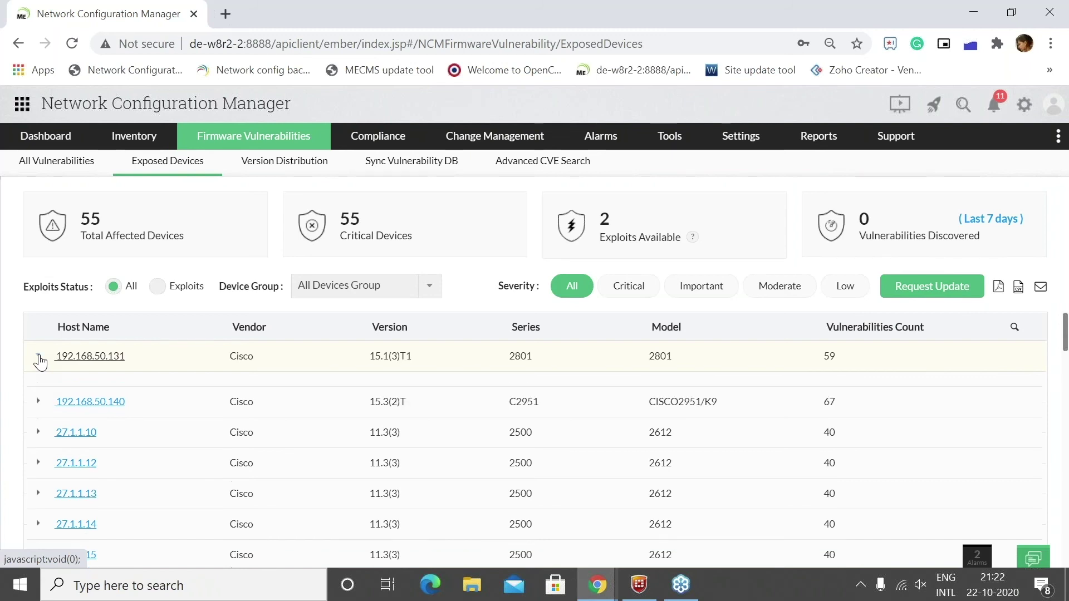
left_click(39, 361)
scroll(154, 428, "down", 1)
scroll(155, 427, "down", 5)
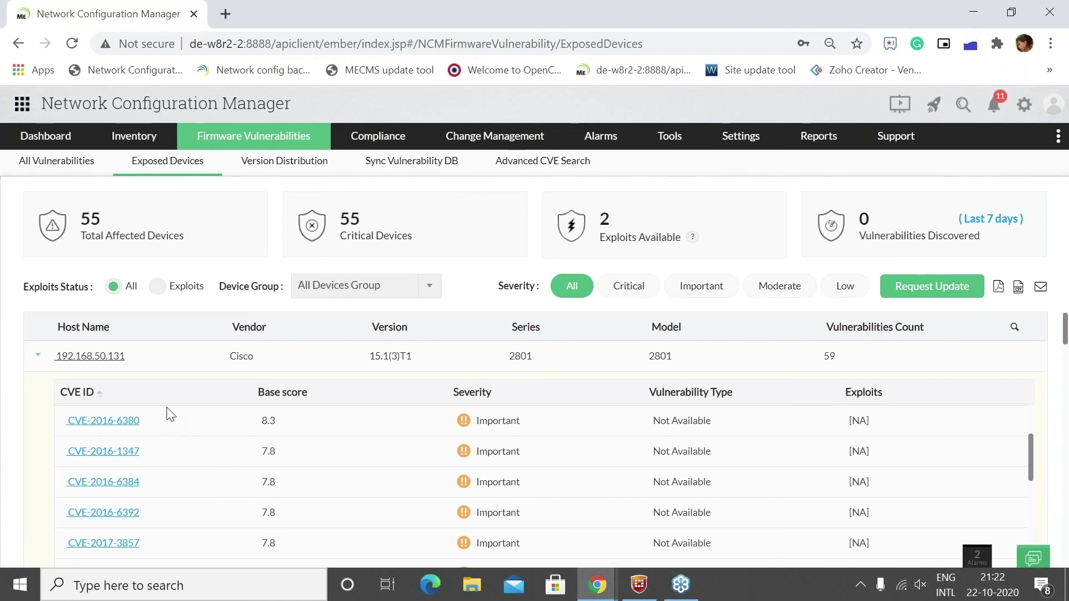
scroll(187, 421, "down", 10)
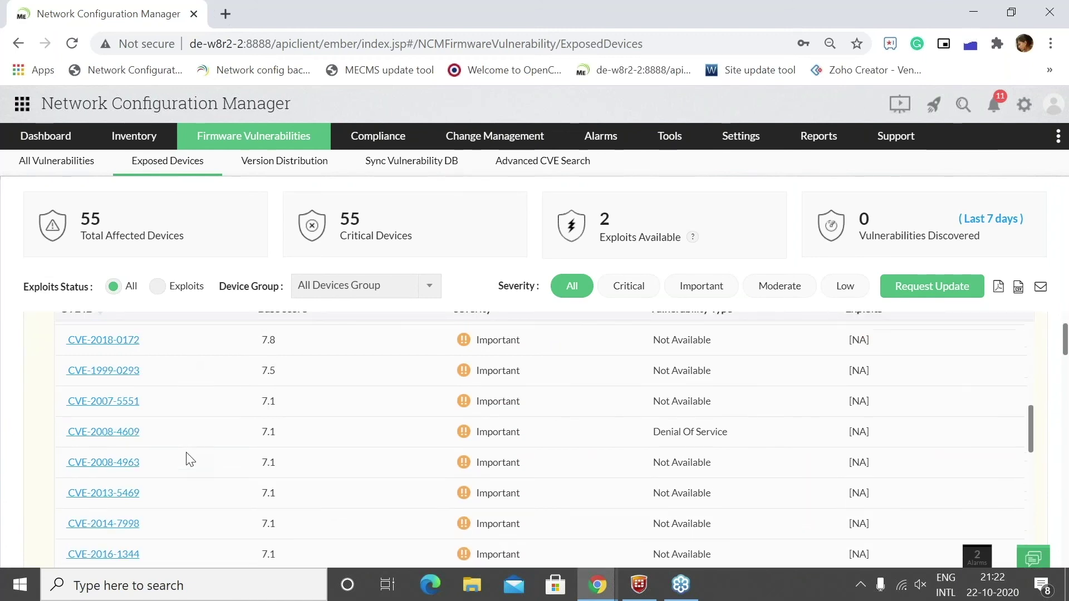
scroll(327, 470, "down", 5)
scroll(499, 463, "up", 3)
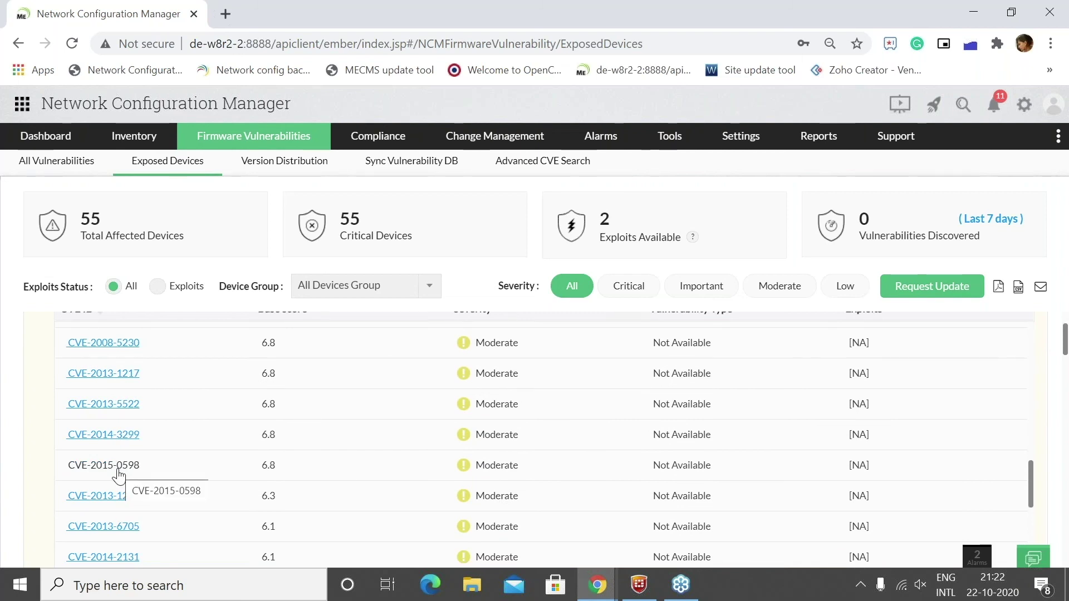
- Open the version distribution, look through the hosts and CVEs for Cisco version 15.1(3)T1, and collapse the entry
left_click(284, 160)
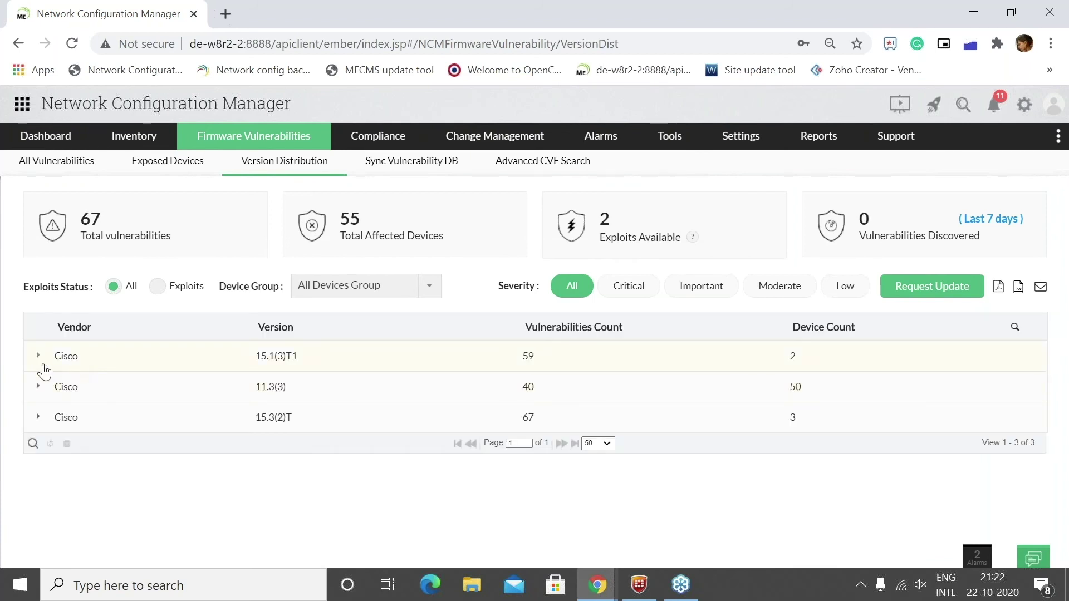
left_click(38, 356)
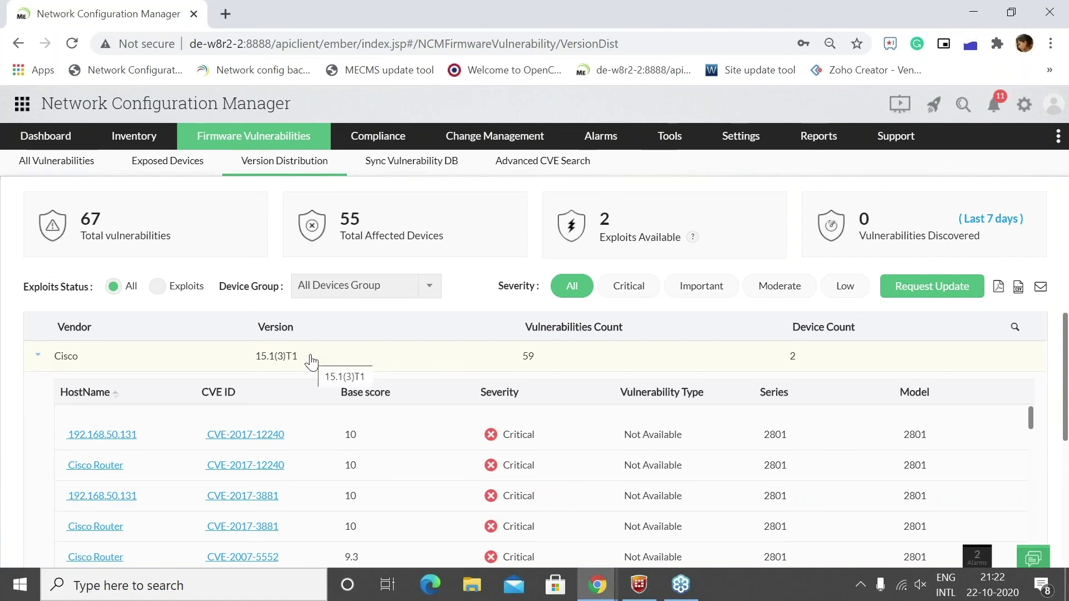
scroll(400, 464, "down", 8)
scroll(400, 465, "up", 3)
left_click(37, 356)
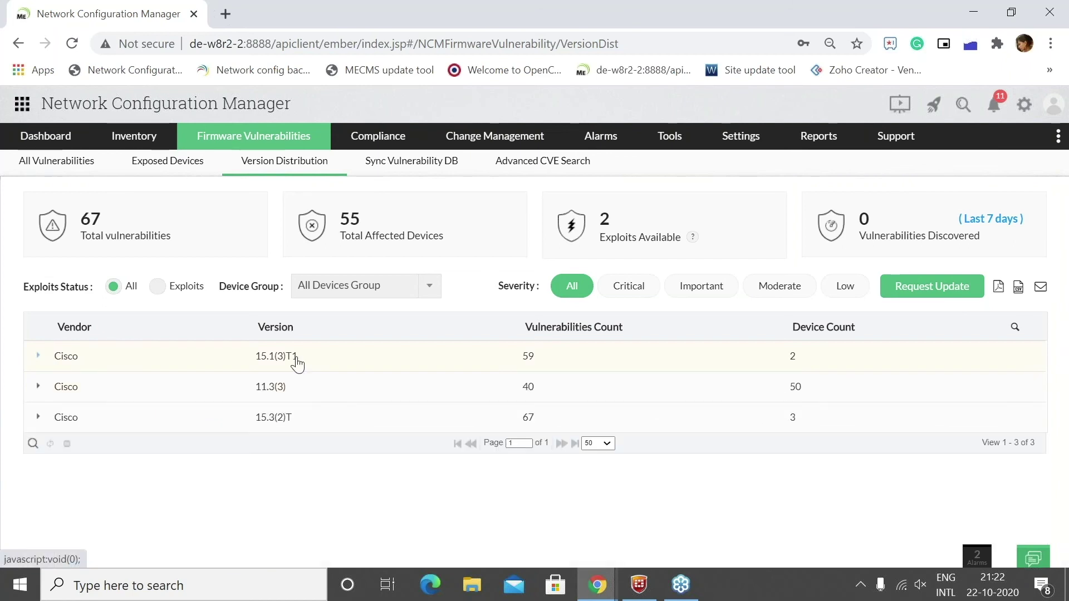
- Filter the version distribution to Critical and Important severities
left_click(617, 291)
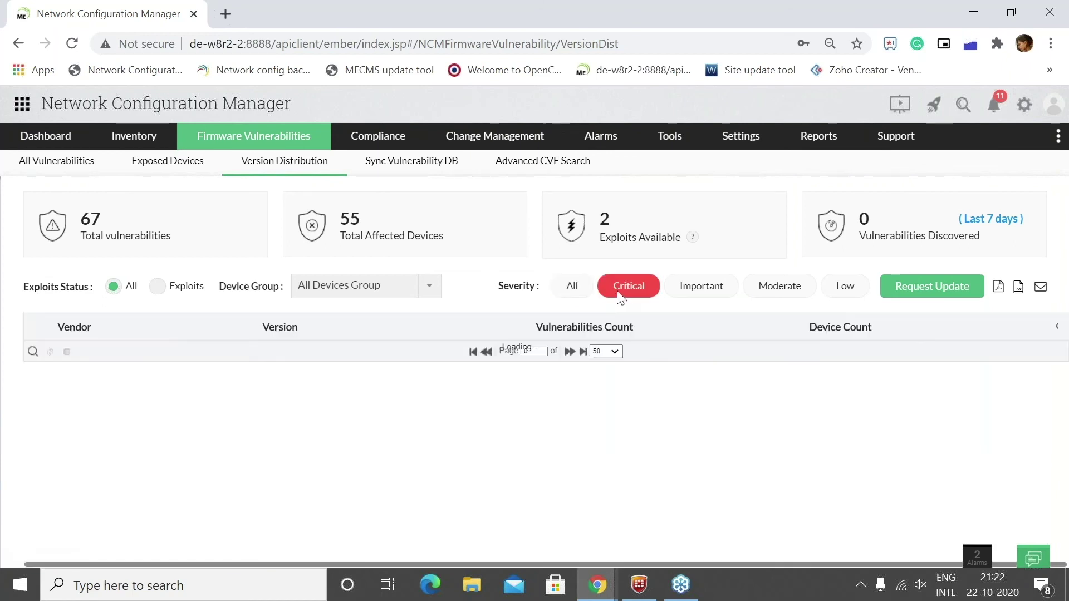
left_click(726, 291)
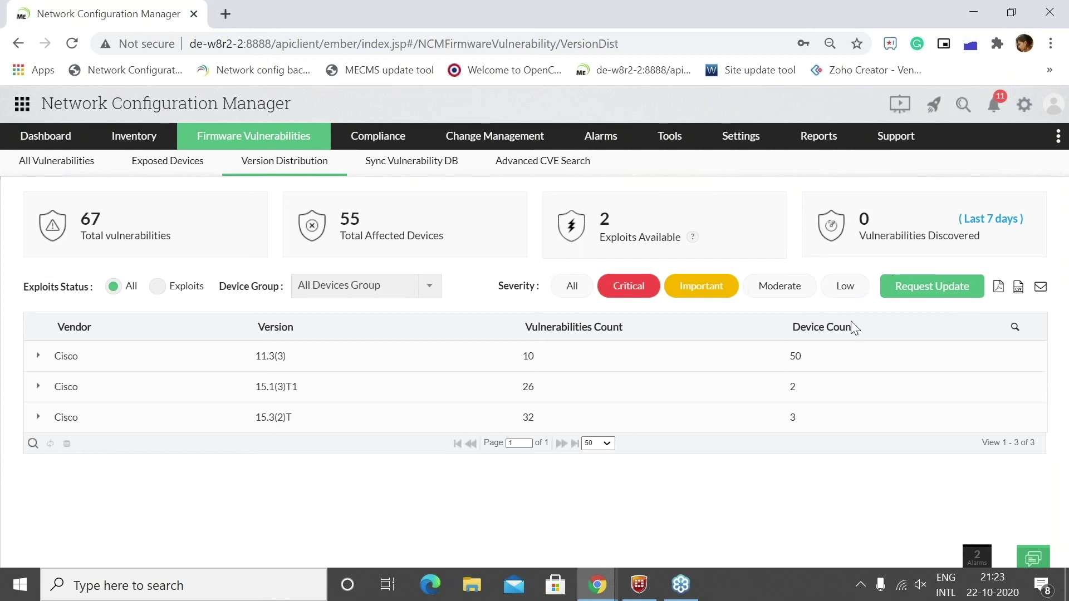
- Open the Advanced CVE Search page and show the suggestions for its search field
left_click(438, 171)
left_click(539, 167)
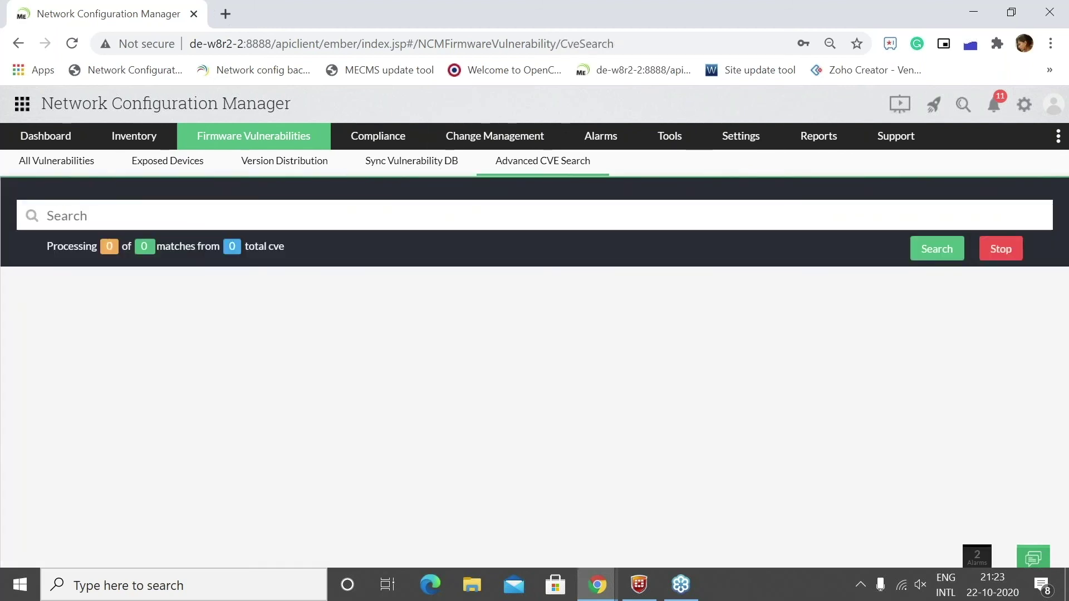
left_click(416, 212)
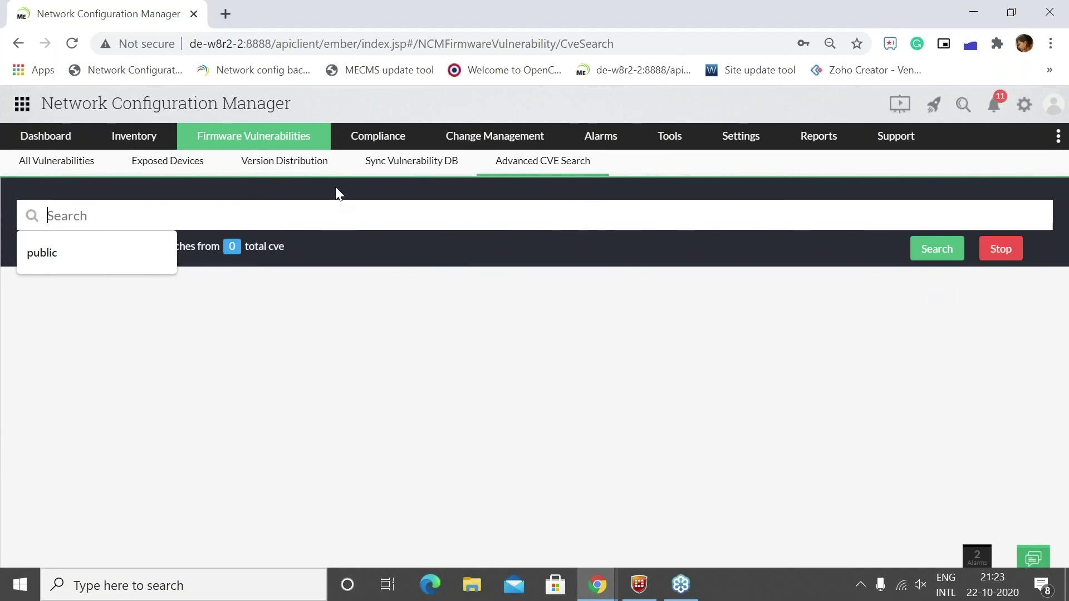
- Review the vulnerability database sync settings and the manual import options, ending on the sync settings
left_click(402, 170)
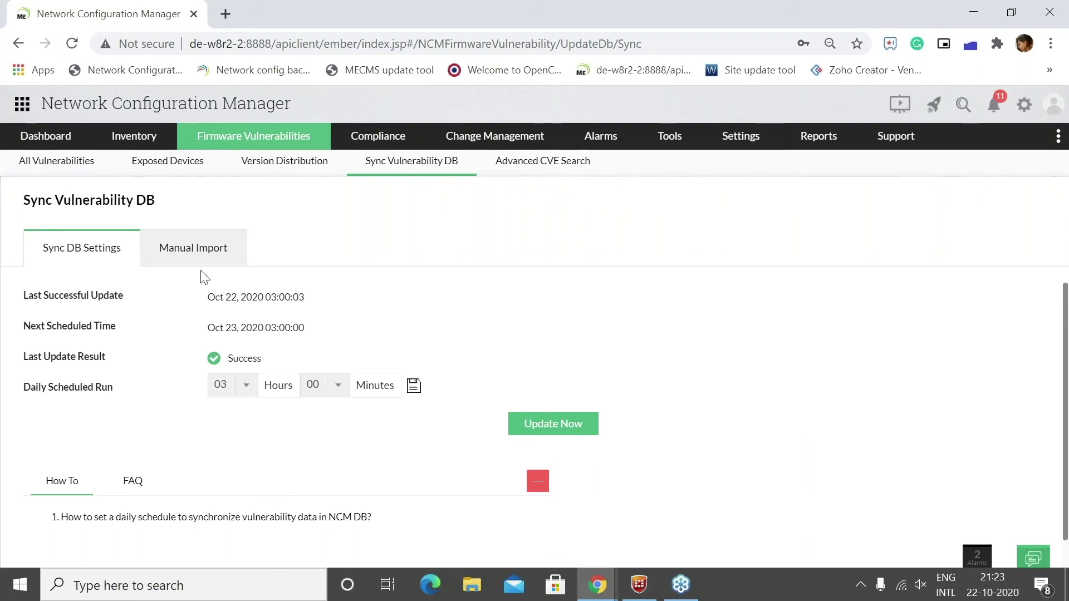
left_click(168, 251)
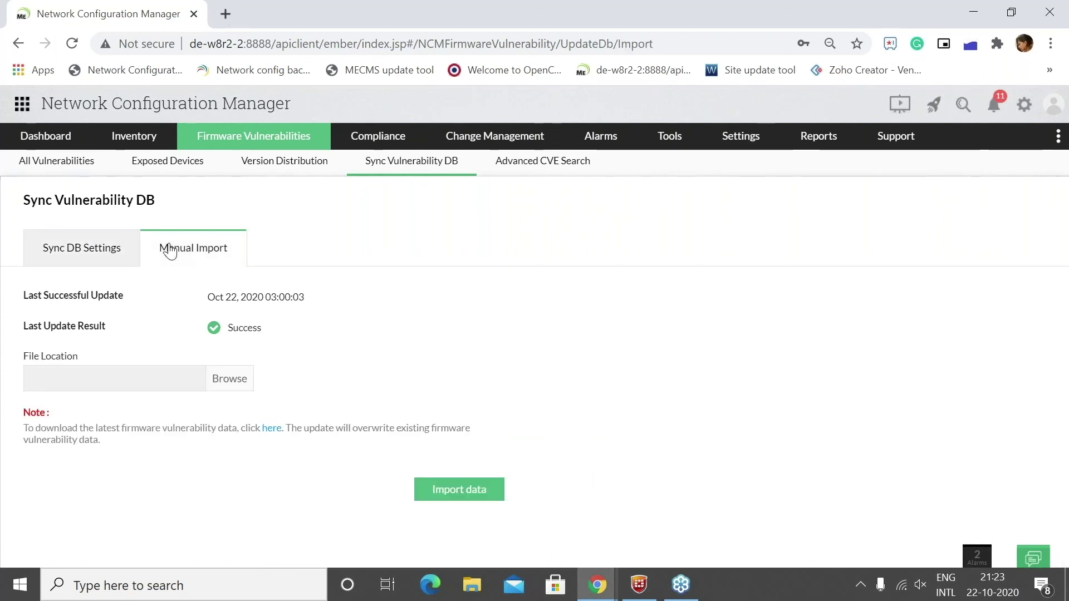
left_click(62, 252)
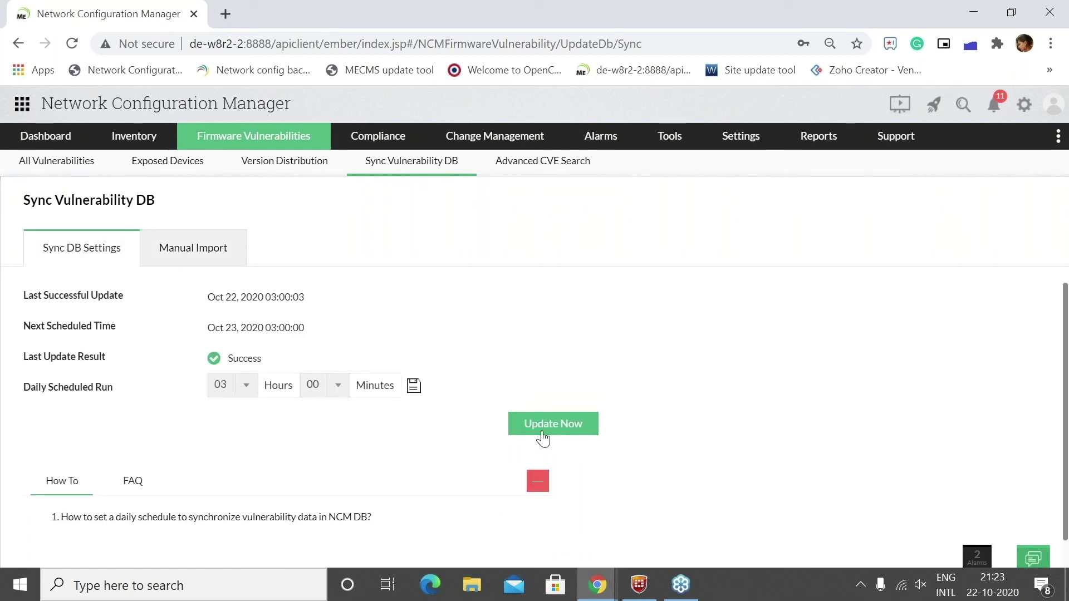
- Switch to the NCM training slideshow and advance past the Firmware Vulnerability DB sync slide to the Disaster recovery slide
left_click(607, 591)
left_click(482, 542)
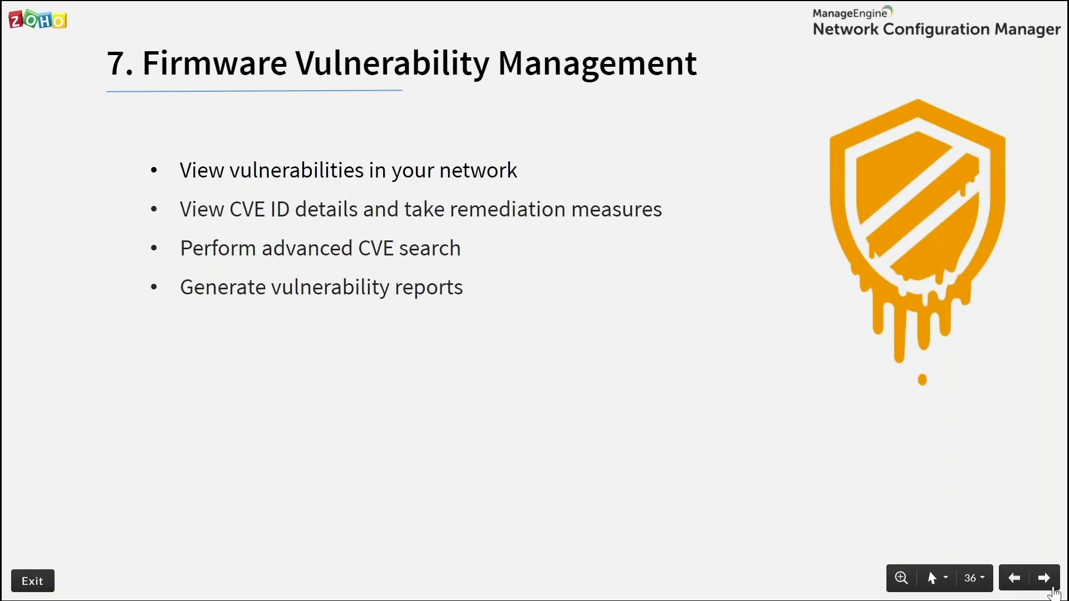
left_click(1055, 594)
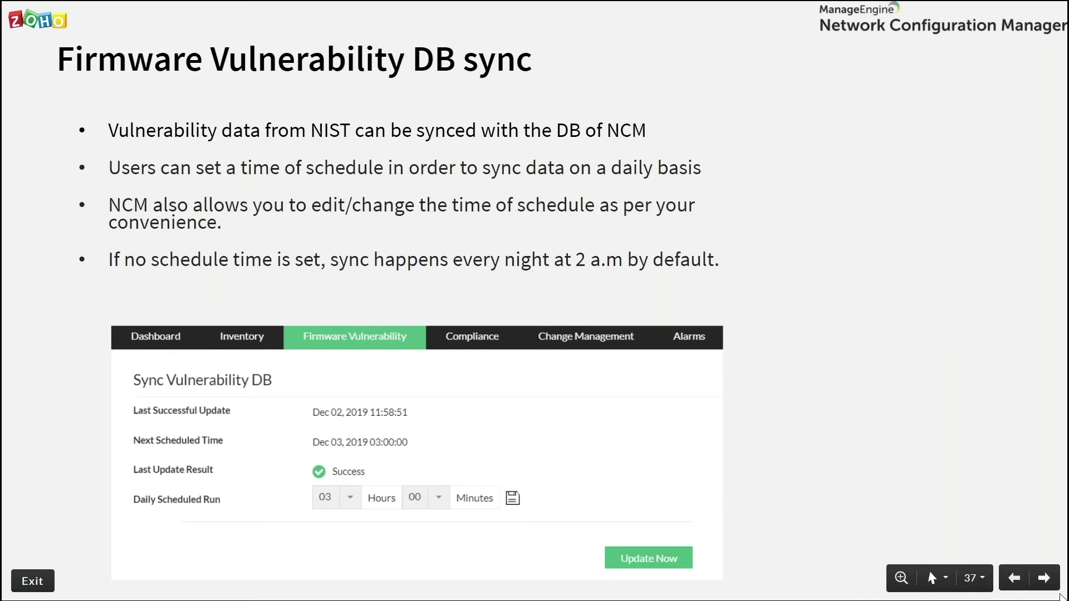
left_click(1044, 578)
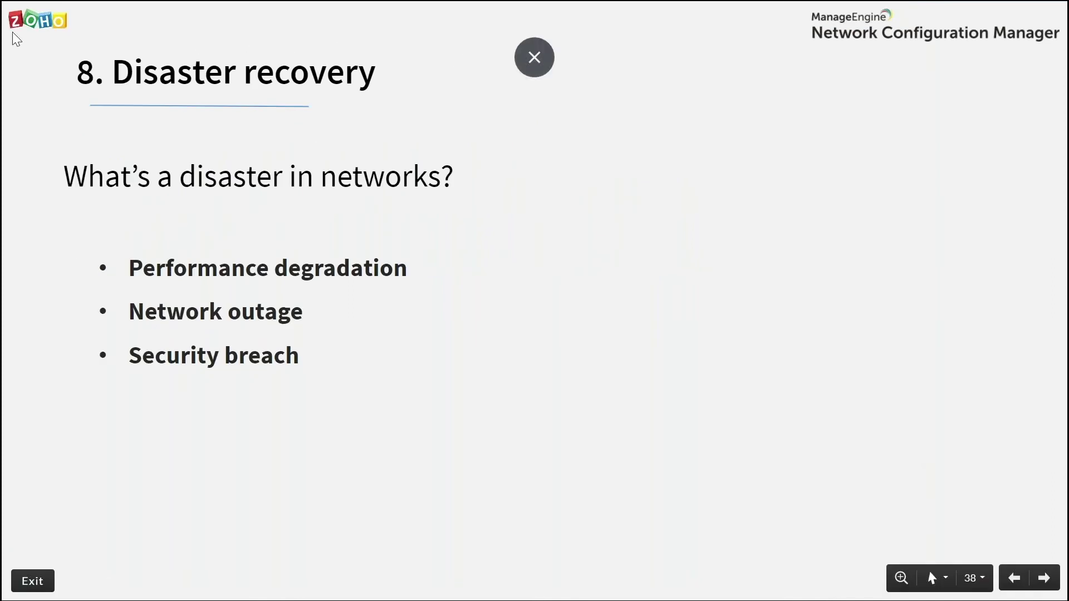